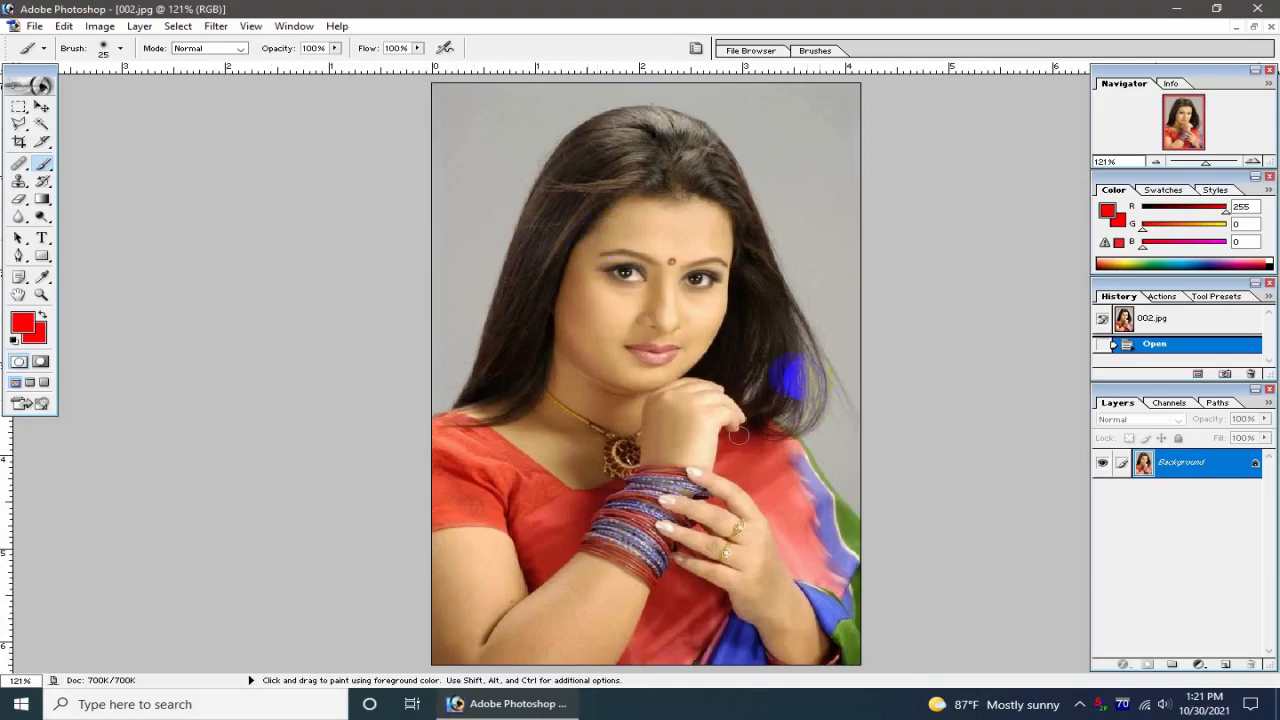
{"action": "key", "text": "ctrl+0"}
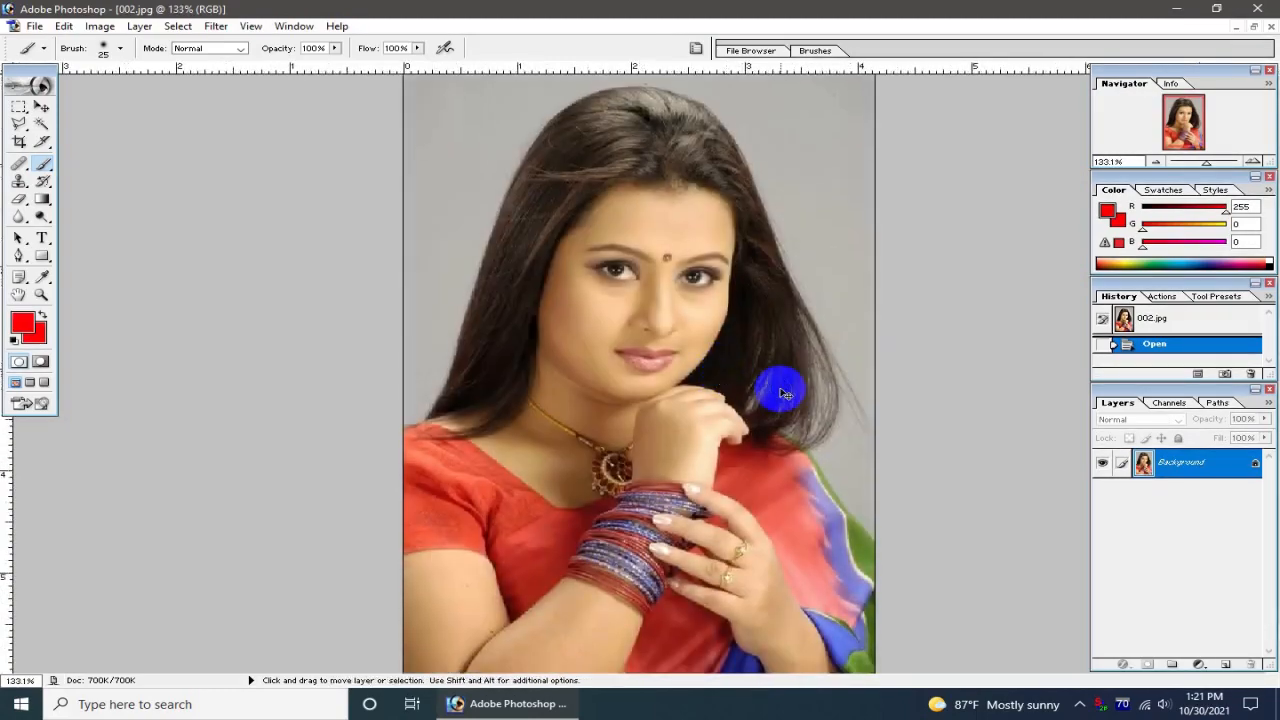
{"action": "key", "text": "ctrl+plus"}
{"action": "key", "text": "ctrl+plus"}
{"action": "key", "text": "ctrl+minus"}
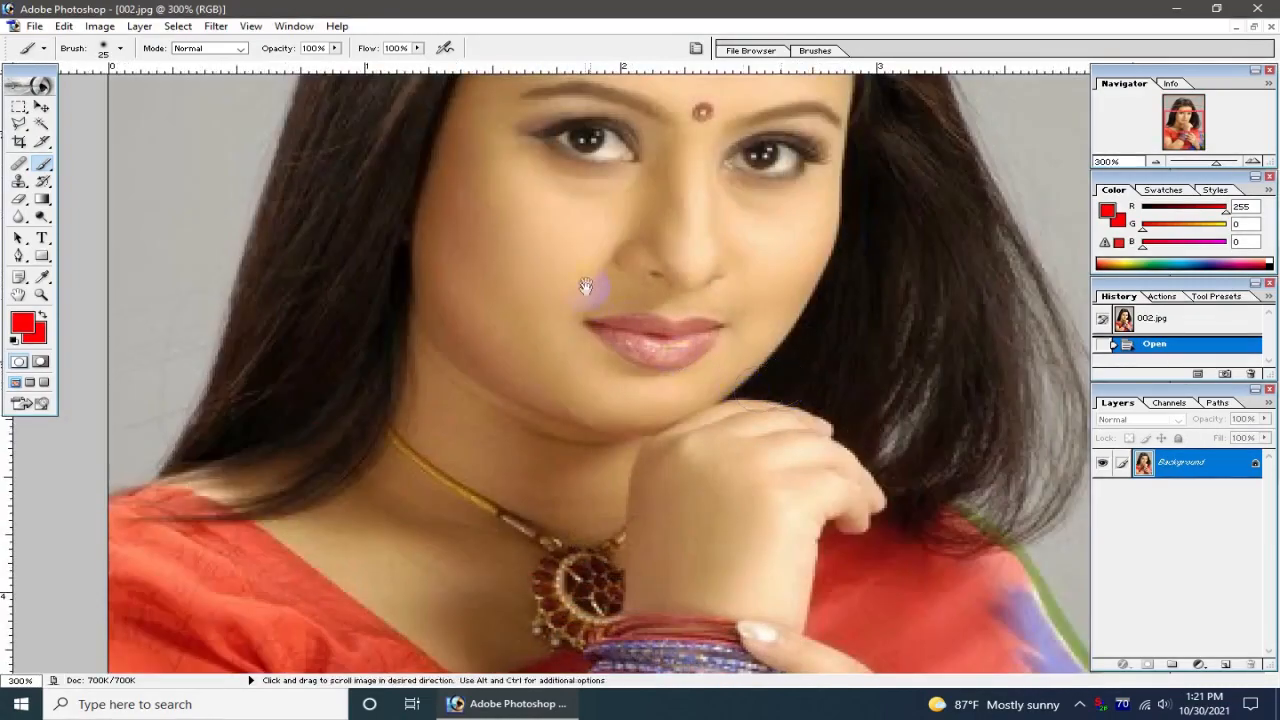
{"action": "key", "text": "ctrl+minus"}
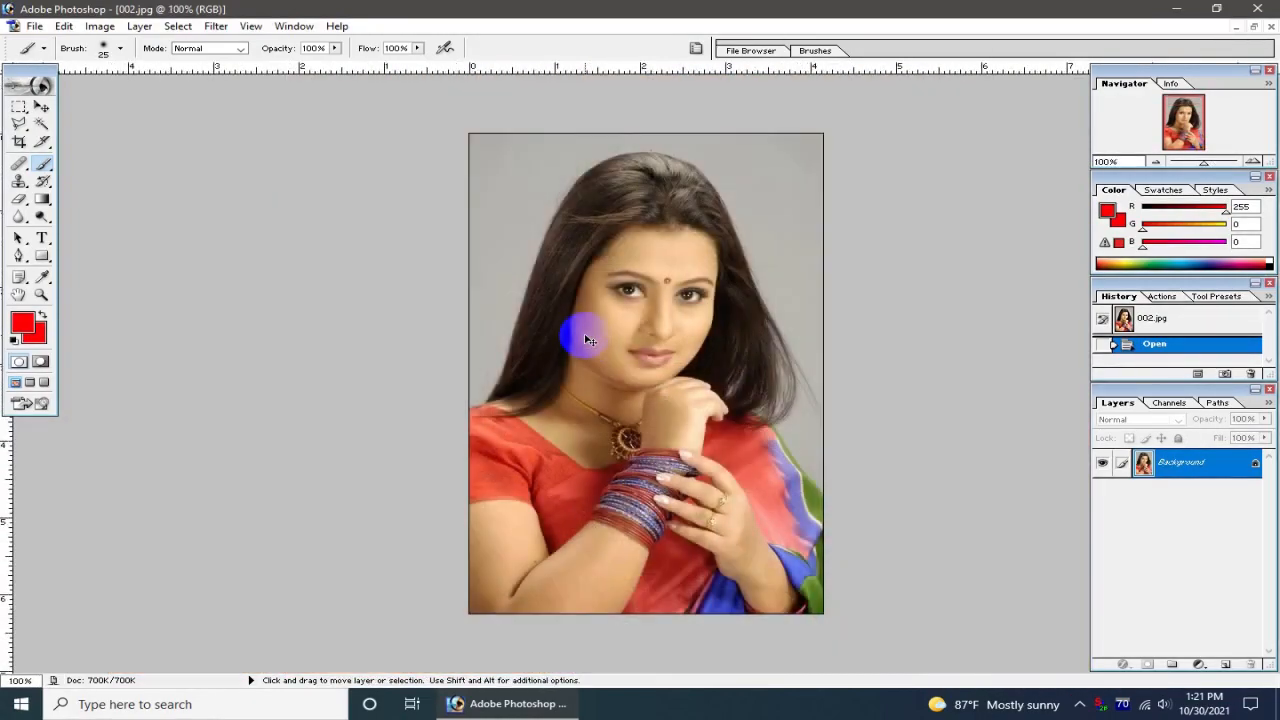
{"action": "key", "text": "ctrl+plus"}
{"action": "key", "text": "ctrl+minus"}
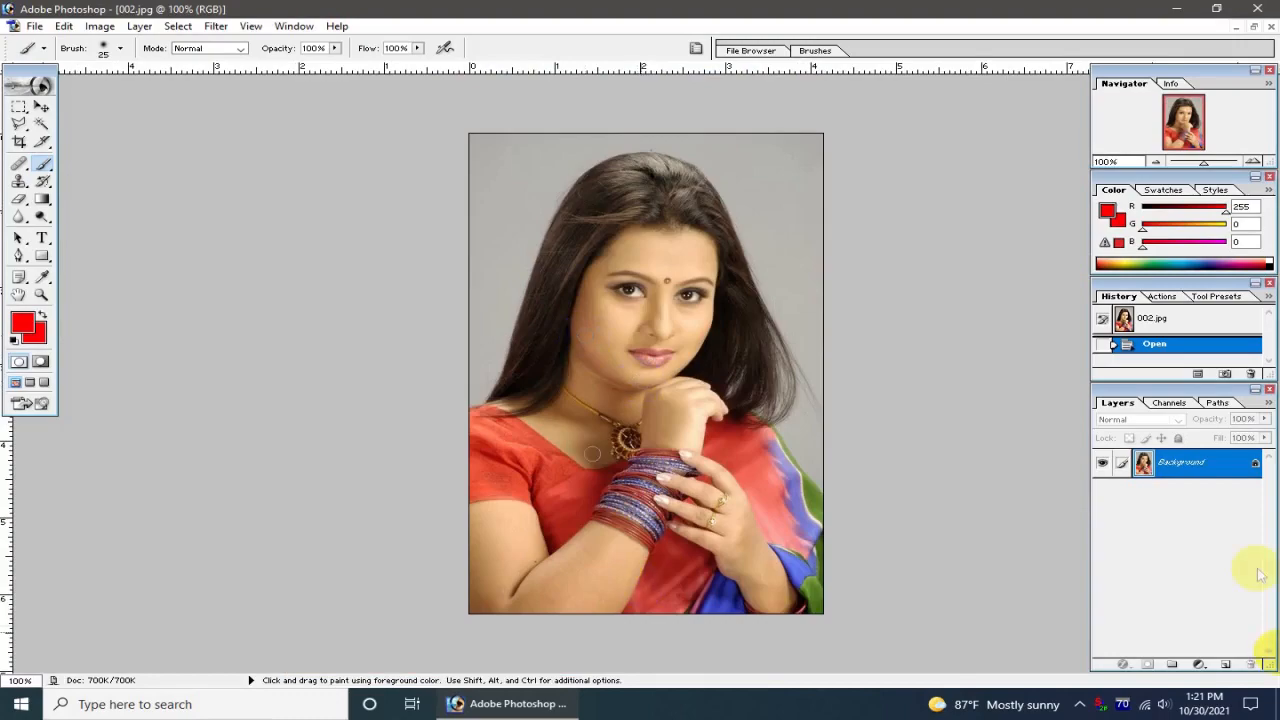
Create a new layer above the photo and set the background color to near-black
{"action": "left_click", "coordinate": [1226, 665]}
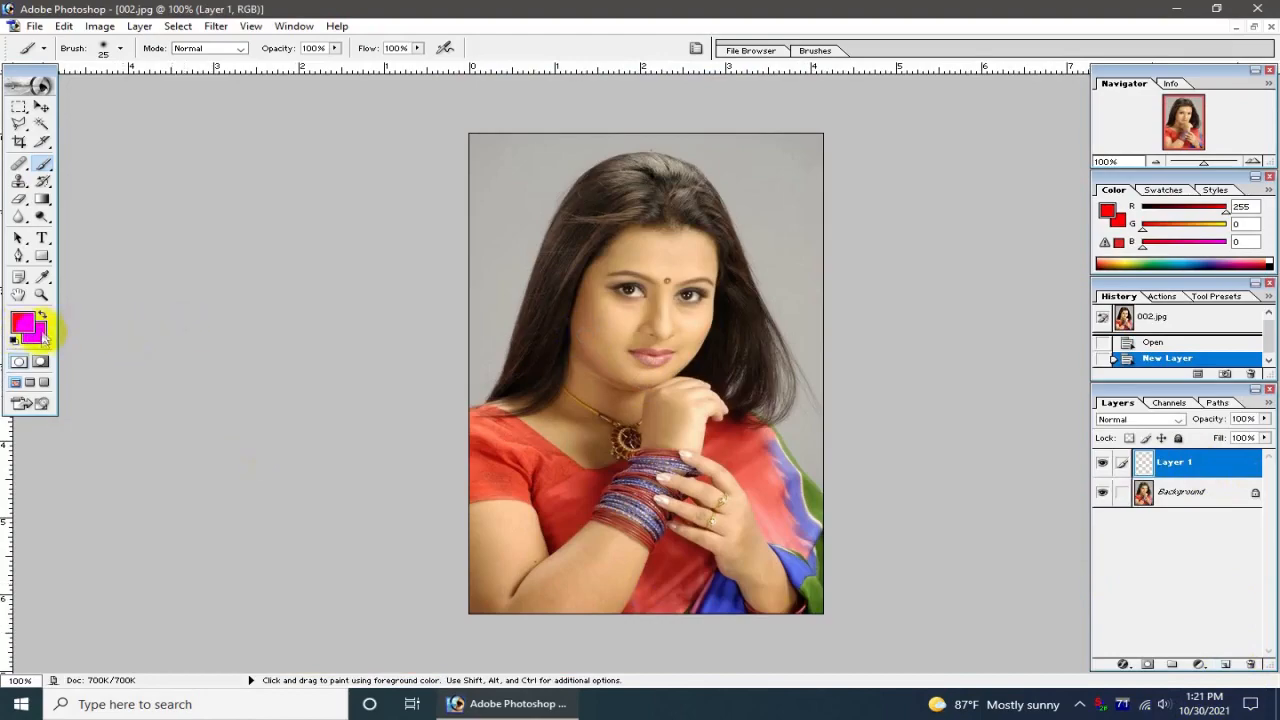
{"action": "left_click", "coordinate": [41, 338]}
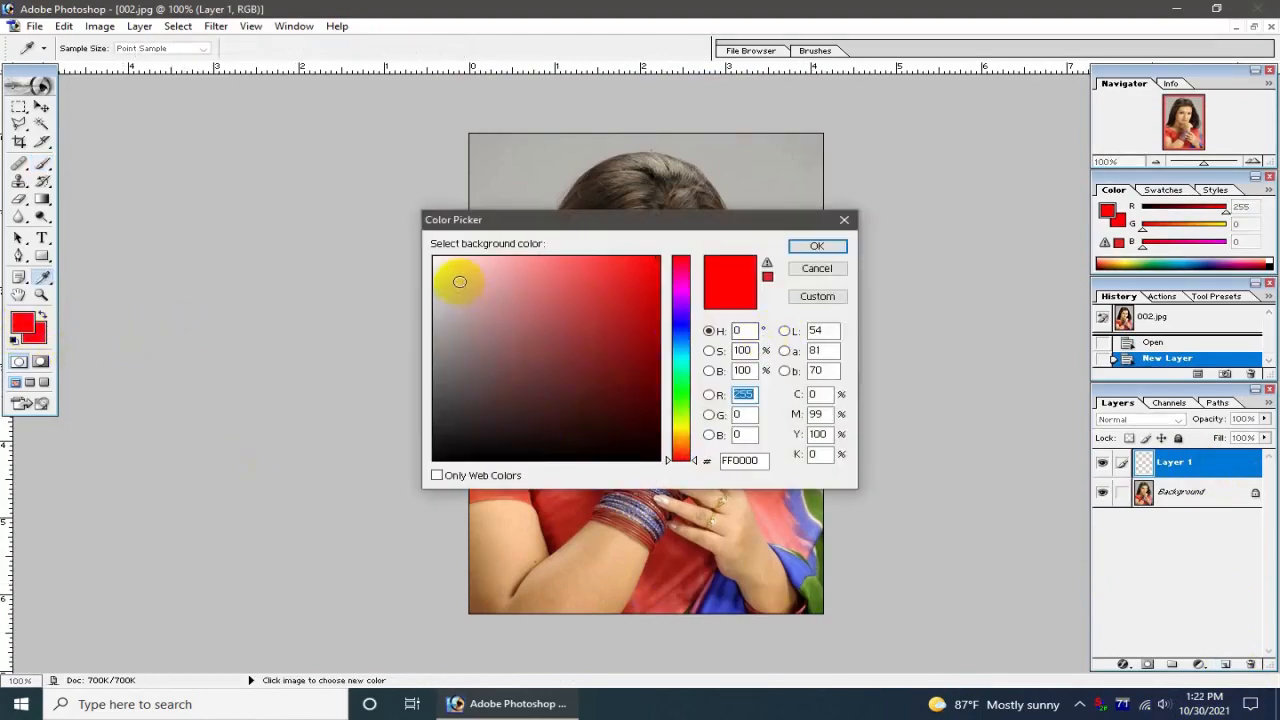
{"action": "left_click_drag", "start_coordinate": [645, 431], "coordinate": [686, 457]}
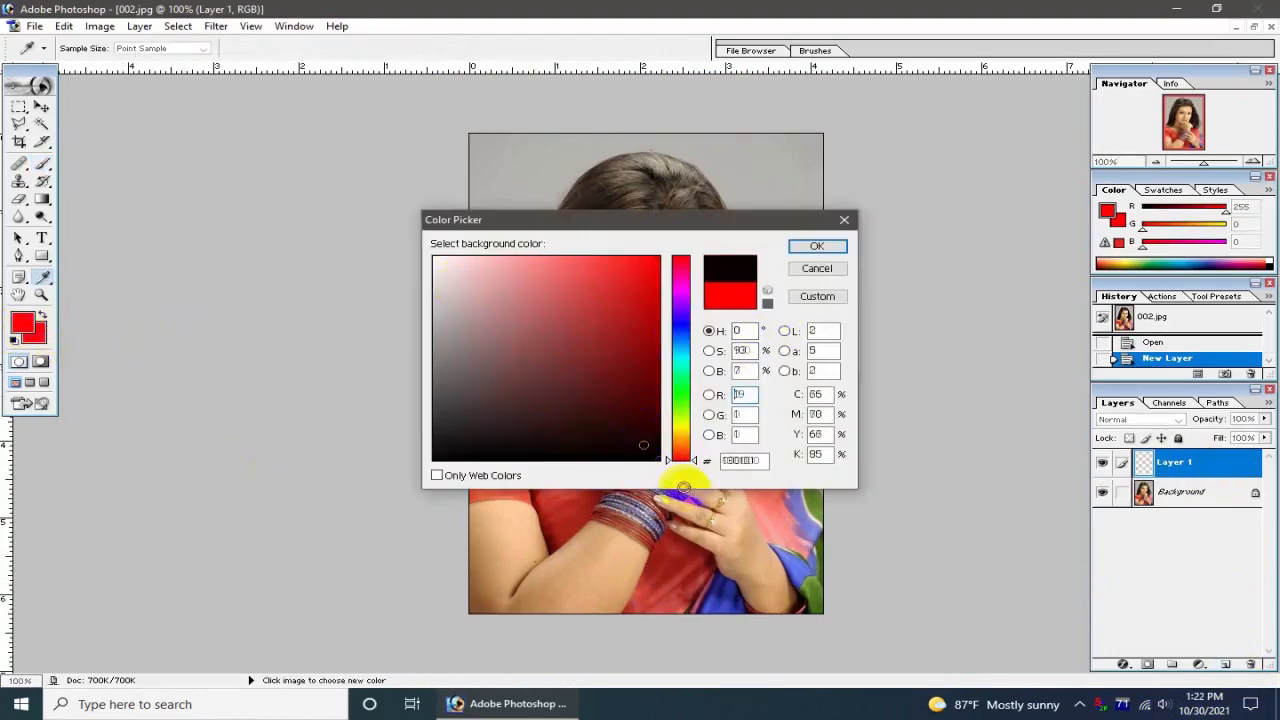
{"action": "left_click", "coordinate": [815, 250]}
Set the foreground color to pure white (FFFFFF)
{"action": "left_click", "coordinate": [22, 320]}
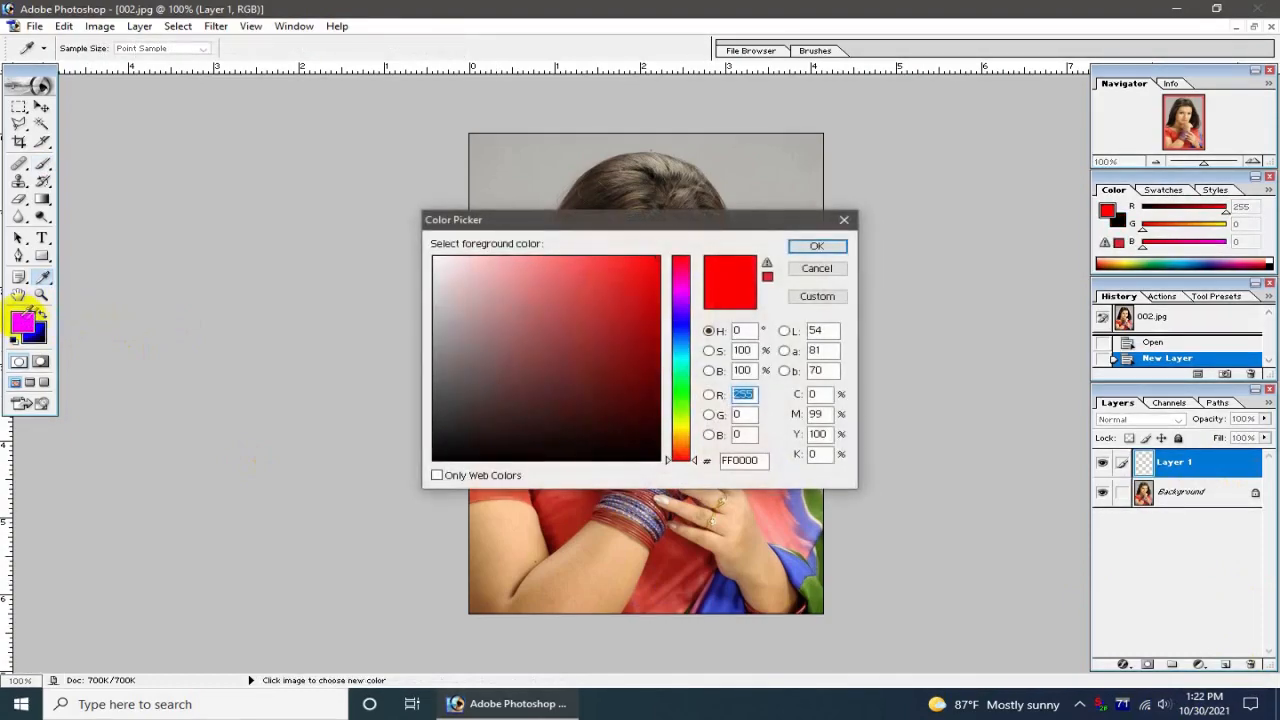
{"action": "left_click", "coordinate": [436, 259]}
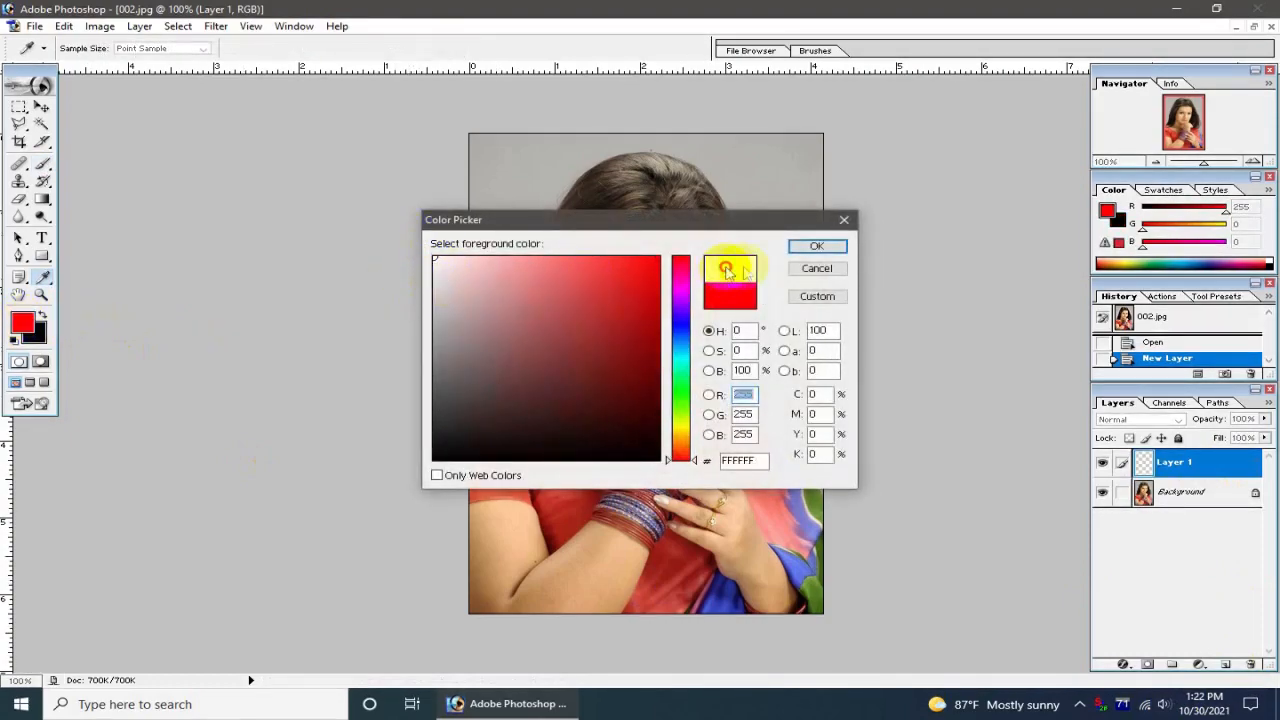
{"action": "left_click", "coordinate": [817, 247]}
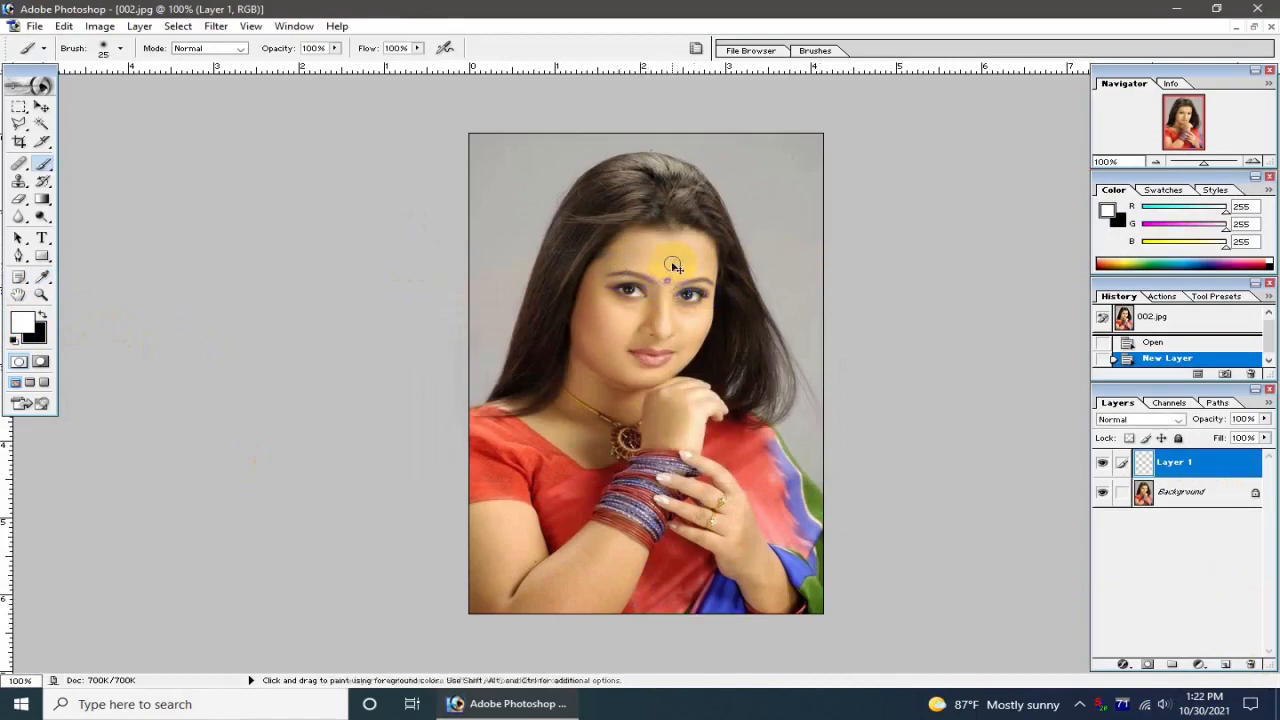
Paint white over the skin of the face, neck, raised hand and shoulder on the new layer, resizing the brush to follow the edges
{"action": "key", "text": "ctrl+plus"}
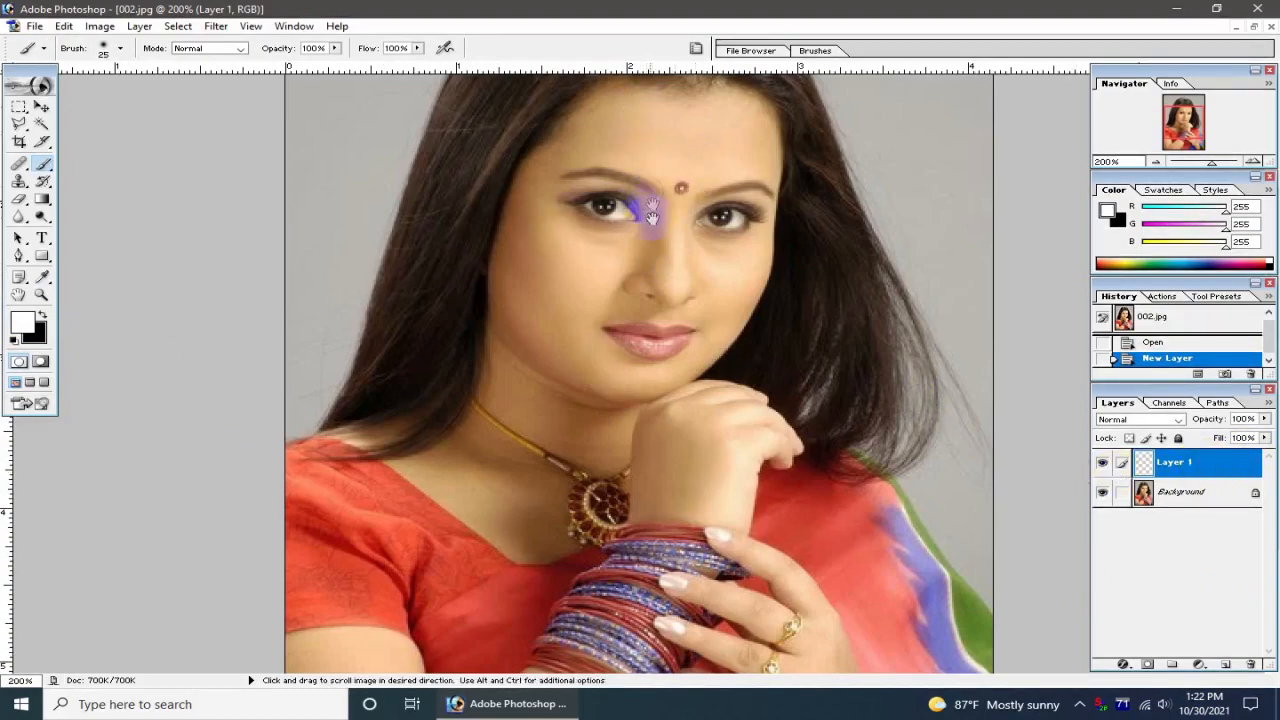
{"action": "scroll", "coordinate": [645, 140], "scroll_direction": "up", "scroll_amount": 3}
{"action": "mouse_move", "coordinate": [657, 199]}
{"action": "left_mouse_down"}
{"action": "mouse_move", "coordinate": [579, 229]}
{"action": "mouse_move", "coordinate": [543, 285]}
{"action": "mouse_move", "coordinate": [544, 268]}
{"action": "mouse_move", "coordinate": [510, 352]}
{"action": "mouse_move", "coordinate": [488, 358]}
{"action": "mouse_move", "coordinate": [509, 374]}
{"action": "mouse_move", "coordinate": [488, 517]}
{"action": "mouse_move", "coordinate": [398, 568]}
{"action": "mouse_move", "coordinate": [515, 650]}
{"action": "mouse_move", "coordinate": [548, 635]}
{"action": "mouse_move", "coordinate": [551, 580]}
{"action": "mouse_move", "coordinate": [508, 603]}
{"action": "mouse_move", "coordinate": [570, 618]}
{"action": "mouse_move", "coordinate": [630, 565]}
{"action": "mouse_move", "coordinate": [632, 515]}
{"action": "mouse_move", "coordinate": [646, 503]}
{"action": "mouse_move", "coordinate": [638, 585]}
{"action": "mouse_move", "coordinate": [743, 580]}
{"action": "mouse_move", "coordinate": [758, 522]}
{"action": "mouse_move", "coordinate": [791, 514]}
{"action": "mouse_move", "coordinate": [748, 462]}
{"action": "mouse_move", "coordinate": [660, 463]}
{"action": "mouse_move", "coordinate": [694, 503]}
{"action": "mouse_move", "coordinate": [737, 509]}
{"action": "mouse_move", "coordinate": [709, 500]}
{"action": "mouse_move", "coordinate": [631, 530]}
{"action": "mouse_move", "coordinate": [648, 545]}
{"action": "mouse_move", "coordinate": [602, 552]}
{"action": "mouse_move", "coordinate": [600, 514]}
{"action": "mouse_move", "coordinate": [551, 571]}
{"action": "mouse_move", "coordinate": [608, 370]}
{"action": "mouse_move", "coordinate": [608, 266]}
{"action": "left_mouse_up"}
{"action": "key", "text": "space"}
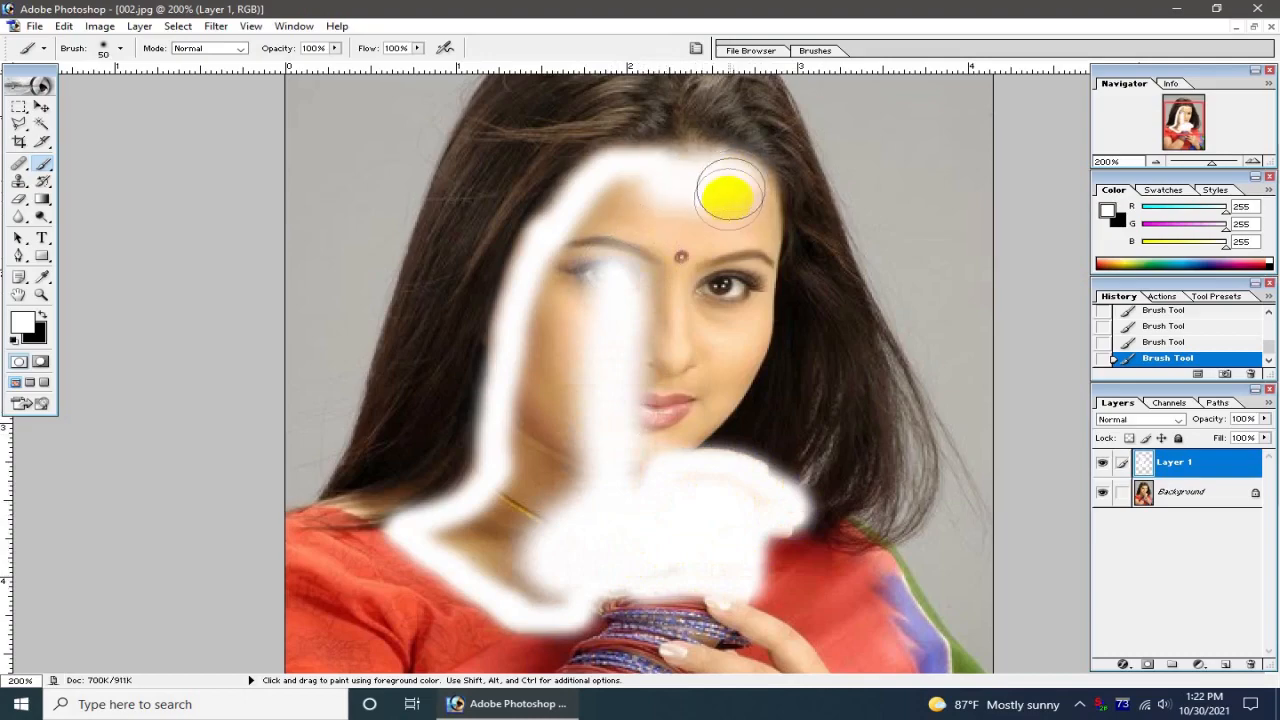
{"action": "key", "text": "bracketleft"}
{"action": "mouse_move", "coordinate": [760, 188]}
{"action": "left_mouse_down"}
{"action": "mouse_move", "coordinate": [762, 332]}
{"action": "mouse_move", "coordinate": [737, 385]}
{"action": "mouse_move", "coordinate": [757, 373]}
{"action": "mouse_move", "coordinate": [662, 452]}
{"action": "mouse_move", "coordinate": [736, 318]}
{"action": "mouse_move", "coordinate": [721, 350]}
{"action": "mouse_move", "coordinate": [698, 354]}
{"action": "mouse_move", "coordinate": [706, 236]}
{"action": "mouse_move", "coordinate": [678, 247]}
{"action": "mouse_move", "coordinate": [716, 240]}
{"action": "mouse_move", "coordinate": [718, 303]}
{"action": "mouse_move", "coordinate": [700, 254]}
{"action": "left_mouse_up"}
{"action": "key", "text": "bracketright"}
{"action": "key", "text": "bracketright"}
{"action": "key", "text": "bracketright"}
{"action": "key", "text": "bracketright"}
{"action": "key", "text": "bracketleft"}
{"action": "key", "text": "bracketleft"}
{"action": "key", "text": "bracketleft"}
{"action": "key", "text": "bracketleft"}
{"action": "mouse_move", "coordinate": [680, 207]}
{"action": "left_mouse_down"}
{"action": "mouse_move", "coordinate": [623, 194]}
{"action": "mouse_move", "coordinate": [583, 274]}
{"action": "mouse_move", "coordinate": [663, 260]}
{"action": "mouse_move", "coordinate": [670, 360]}
{"action": "mouse_move", "coordinate": [697, 380]}
{"action": "mouse_move", "coordinate": [571, 303]}
{"action": "mouse_move", "coordinate": [557, 357]}
{"action": "mouse_move", "coordinate": [600, 427]}
{"action": "mouse_move", "coordinate": [586, 500]}
{"action": "mouse_move", "coordinate": [663, 460]}
{"action": "mouse_move", "coordinate": [439, 515]}
{"action": "mouse_move", "coordinate": [491, 537]}
{"action": "mouse_move", "coordinate": [514, 580]}
{"action": "mouse_move", "coordinate": [580, 590]}
{"action": "mouse_move", "coordinate": [667, 527]}
{"action": "left_mouse_up"}
{"action": "mouse_move", "coordinate": [680, 446]}
{"action": "left_mouse_down"}
{"action": "mouse_move", "coordinate": [339, 498]}
{"action": "mouse_move", "coordinate": [362, 507]}
{"action": "mouse_move", "coordinate": [370, 490]}
{"action": "mouse_move", "coordinate": [410, 514]}
{"action": "mouse_move", "coordinate": [413, 502]}
{"action": "mouse_move", "coordinate": [363, 503]}
{"action": "left_mouse_up"}
{"action": "key", "text": "bracketleft"}
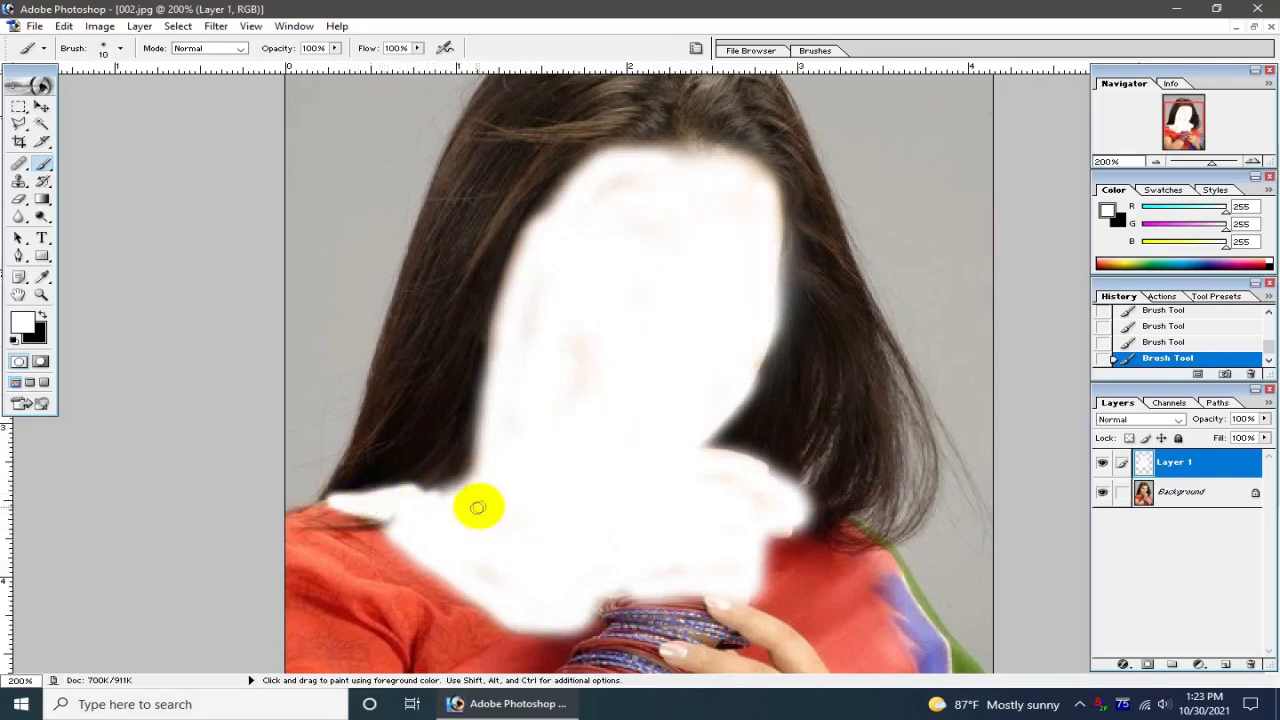
Cover the remaining thin patches inside the white painted area with a 40-pixel brush
{"action": "key", "text": "space"}
{"action": "left_click_drag", "start_coordinate": [554, 523], "coordinate": [569, 476]}
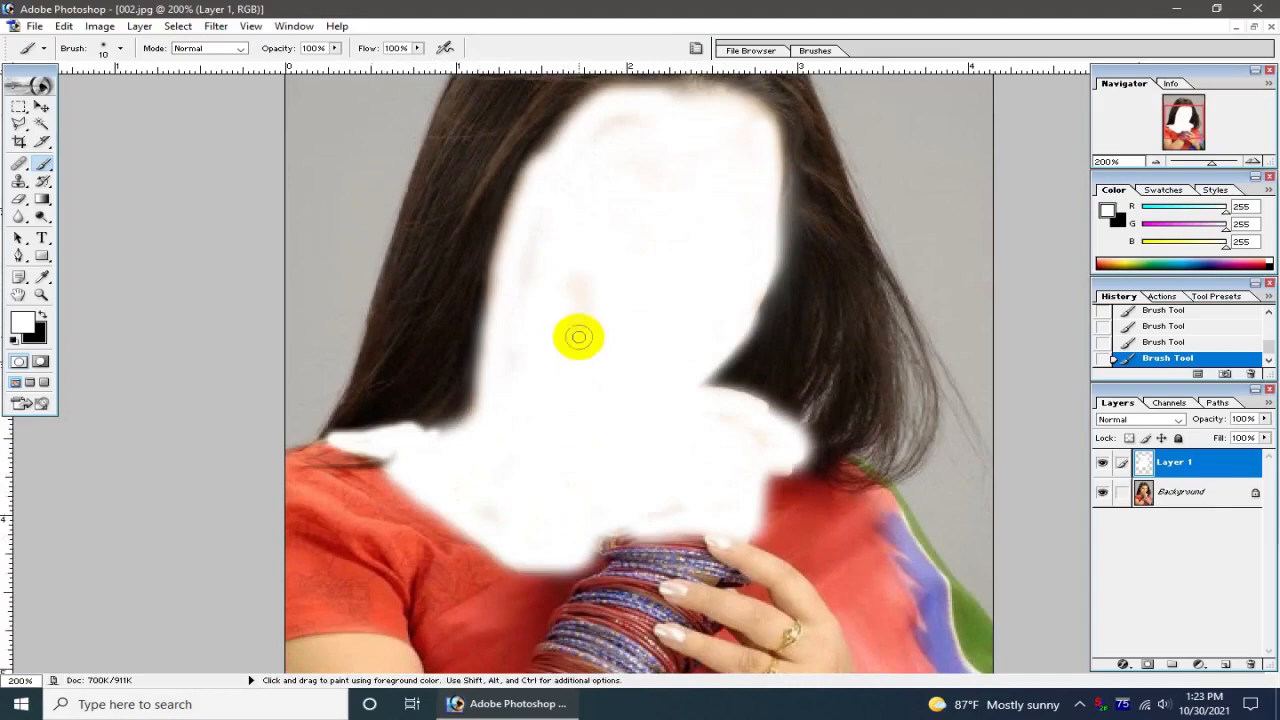
{"action": "key", "text": "bracketright"}
{"action": "key", "text": "bracketright"}
{"action": "key", "text": "bracketright"}
{"action": "mouse_move", "coordinate": [589, 269]}
{"action": "left_mouse_down"}
{"action": "mouse_move", "coordinate": [584, 168]}
{"action": "mouse_move", "coordinate": [645, 134]}
{"action": "mouse_move", "coordinate": [620, 132]}
{"action": "mouse_move", "coordinate": [581, 169]}
{"action": "mouse_move", "coordinate": [591, 135]}
{"action": "mouse_move", "coordinate": [618, 122]}
{"action": "mouse_move", "coordinate": [722, 183]}
{"action": "mouse_move", "coordinate": [736, 240]}
{"action": "mouse_move", "coordinate": [615, 270]}
{"action": "mouse_move", "coordinate": [563, 329]}
{"action": "mouse_move", "coordinate": [579, 197]}
{"action": "mouse_move", "coordinate": [510, 280]}
{"action": "mouse_move", "coordinate": [616, 431]}
{"action": "mouse_move", "coordinate": [662, 430]}
{"action": "left_mouse_up"}
{"action": "key", "text": "space"}
{"action": "left_click_drag", "start_coordinate": [606, 477], "coordinate": [637, 287]}
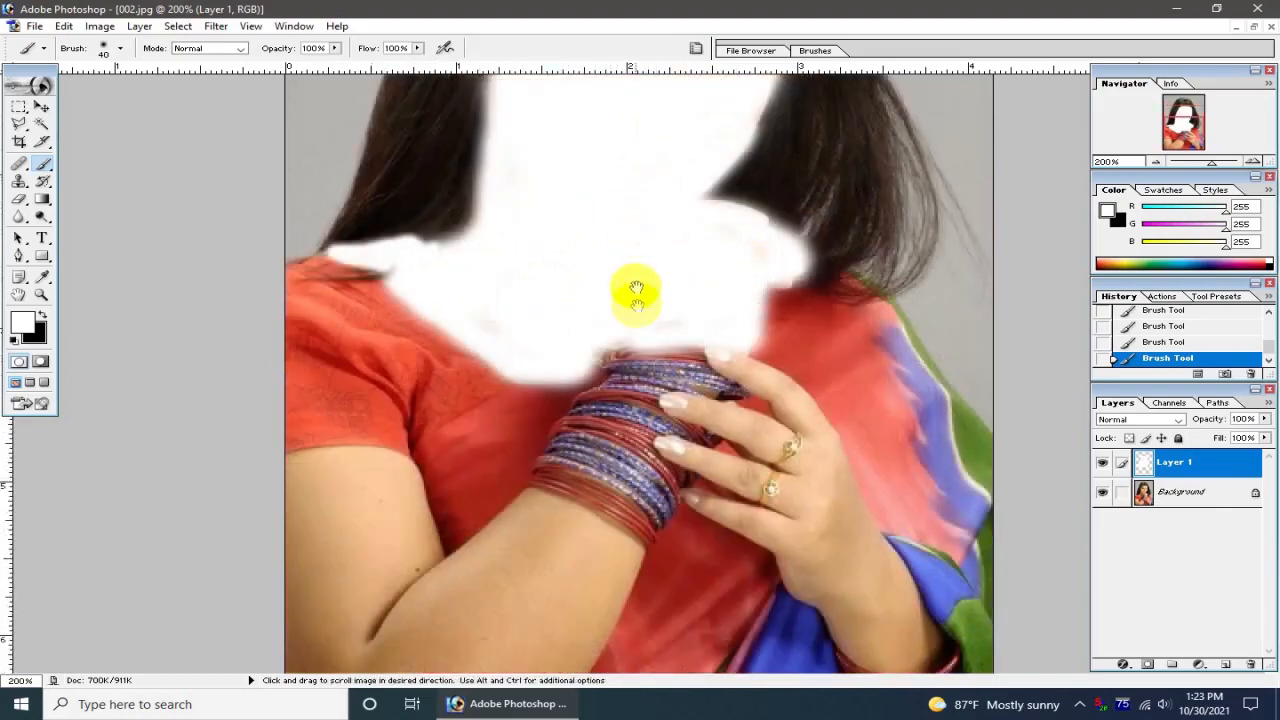
{"action": "left_click_drag", "start_coordinate": [640, 240], "coordinate": [601, 374]}
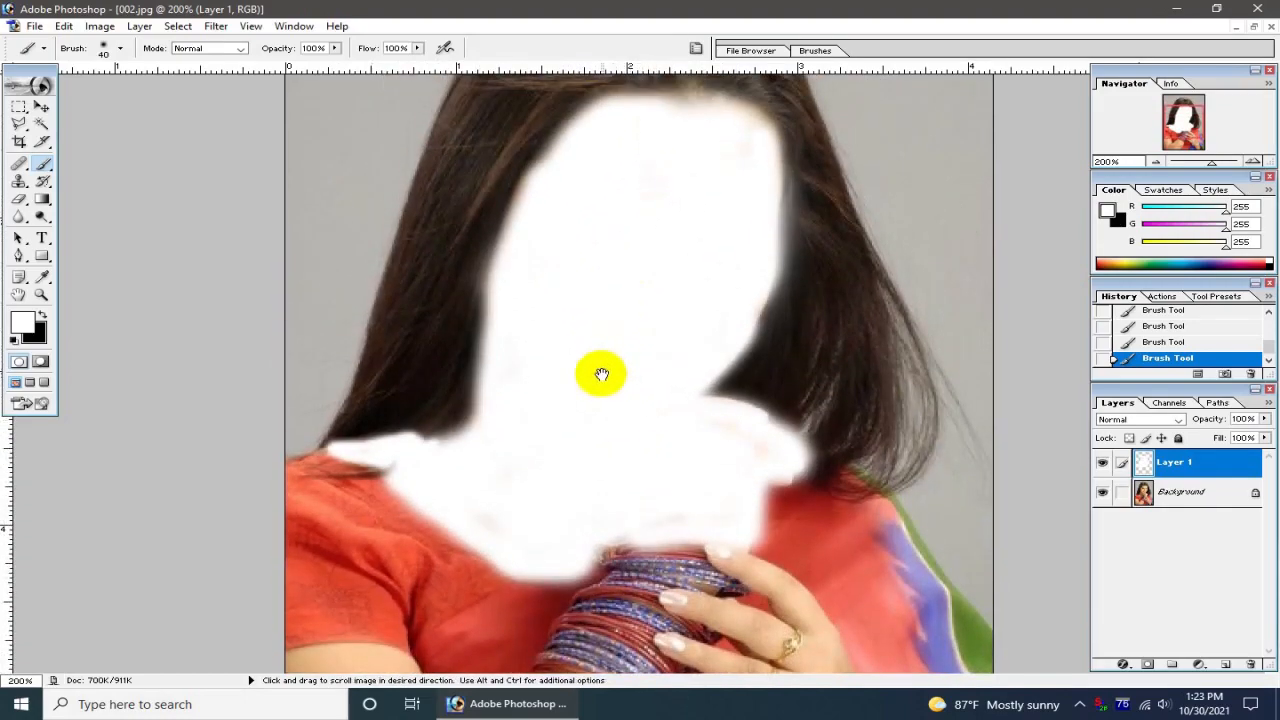
{"action": "left_click", "coordinate": [601, 374], "text": "alt"}
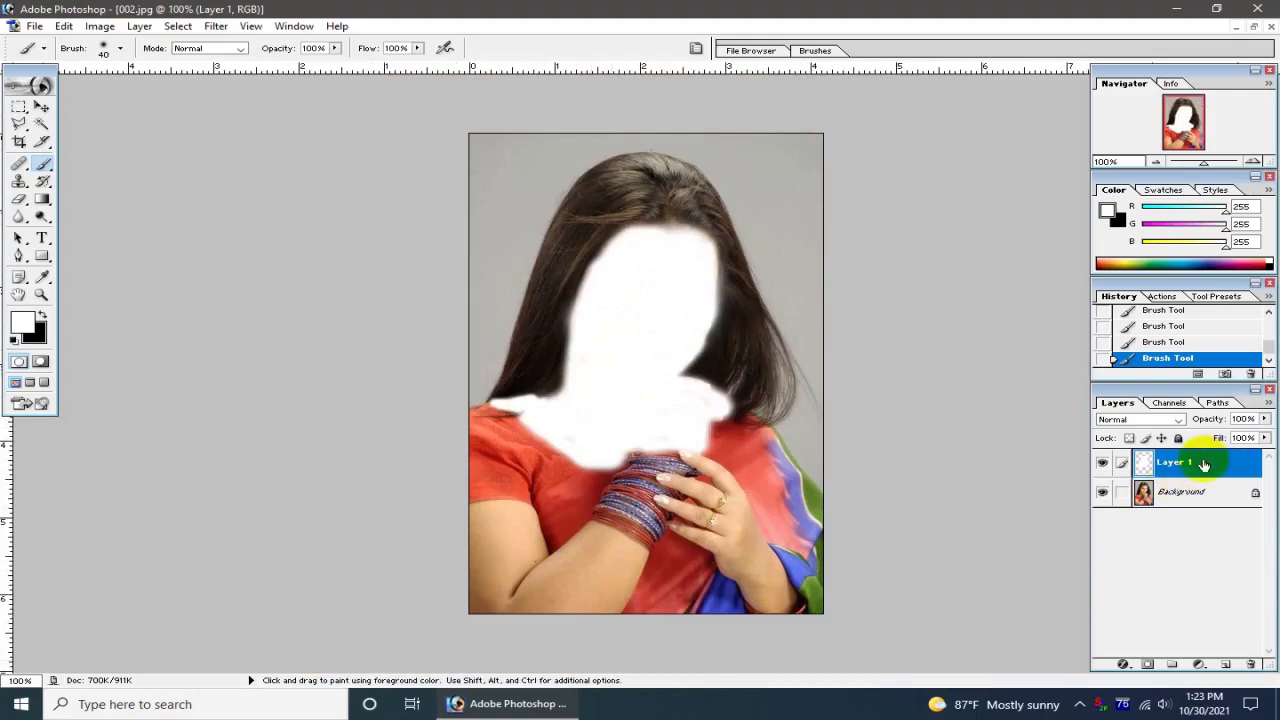
Try the Multiply blend mode on Layer 1, and set it to Soft Light instead
{"action": "left_click", "coordinate": [1179, 420]}
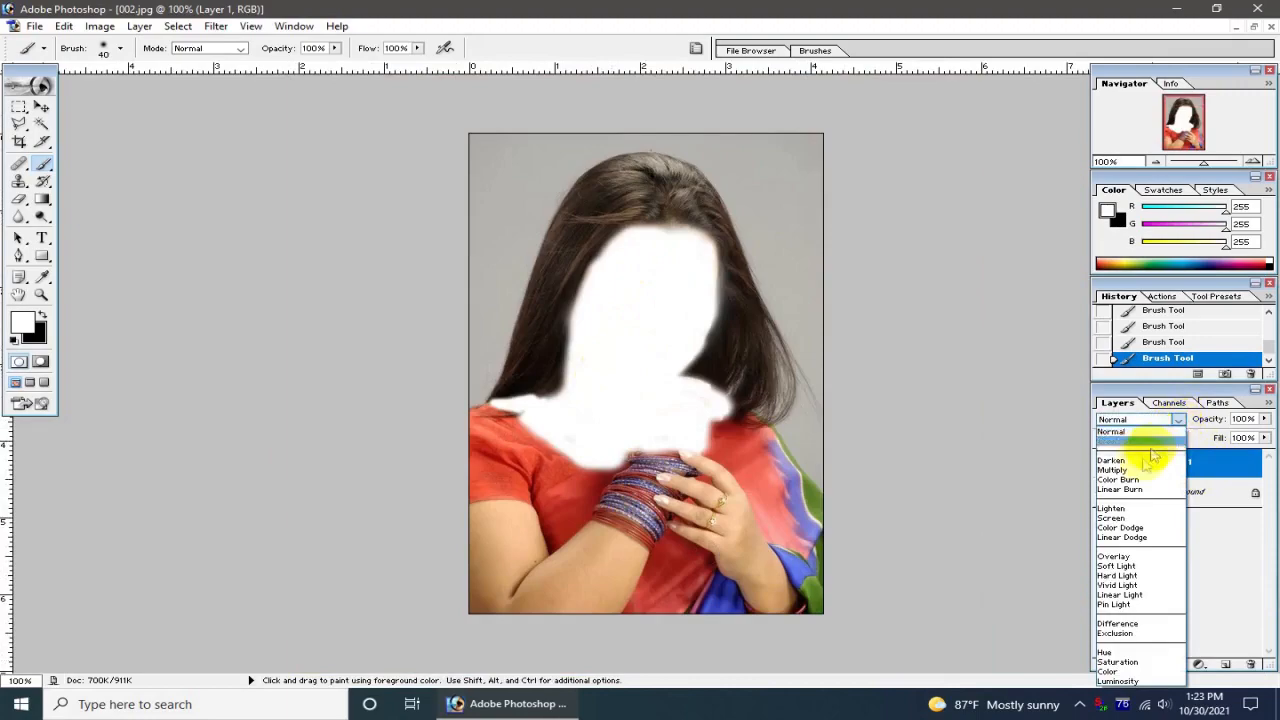
{"action": "left_click", "coordinate": [1138, 471]}
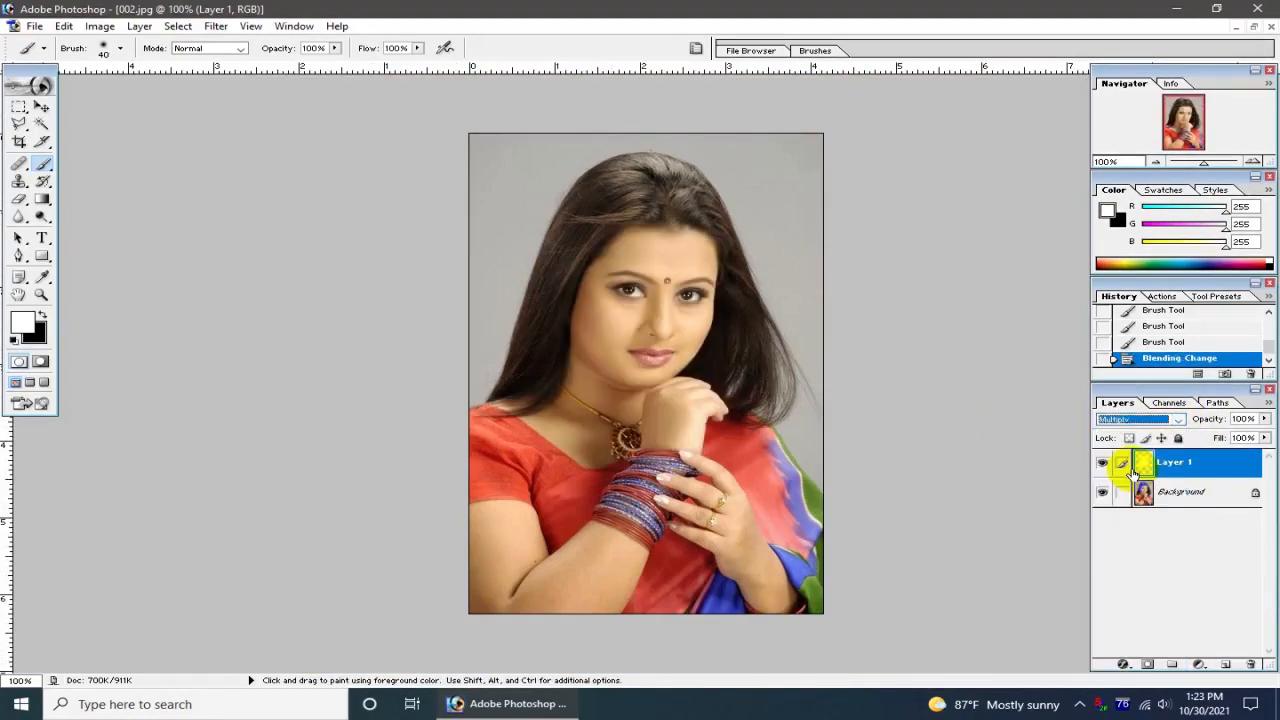
{"action": "left_click", "coordinate": [1179, 420]}
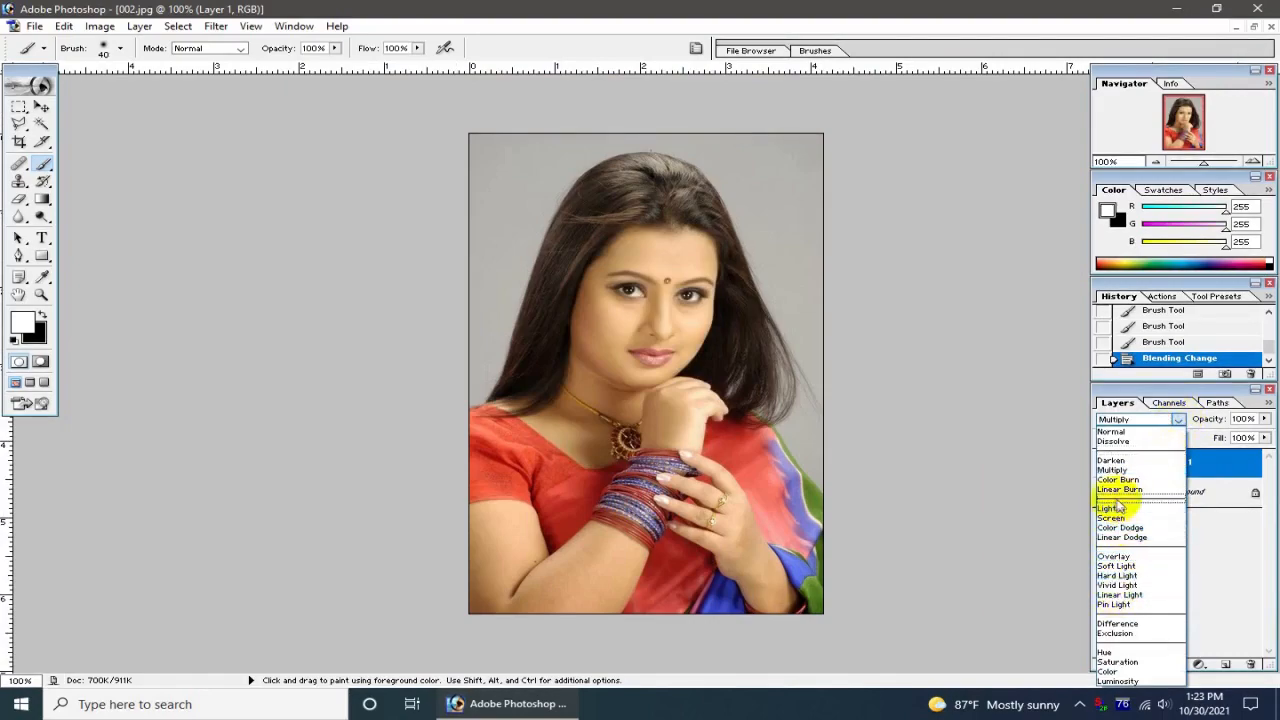
{"action": "left_click", "coordinate": [1121, 566]}
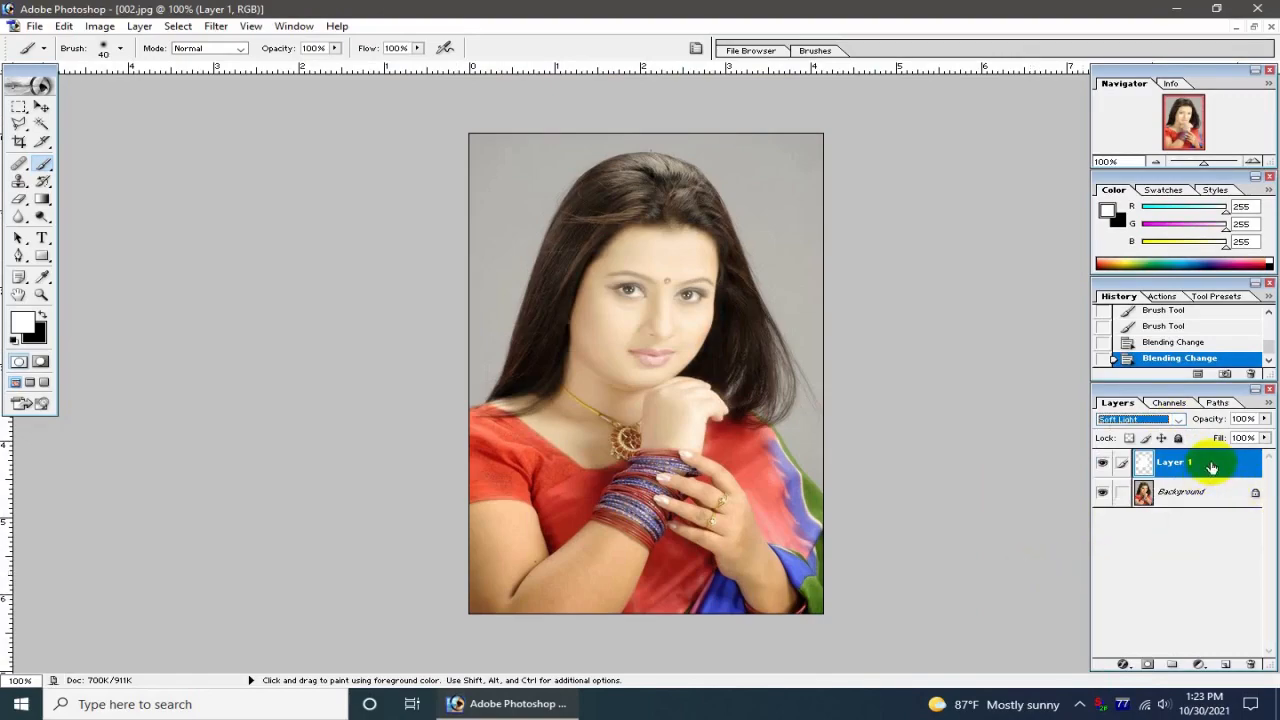
{"action": "left_click", "coordinate": [1227, 665]}
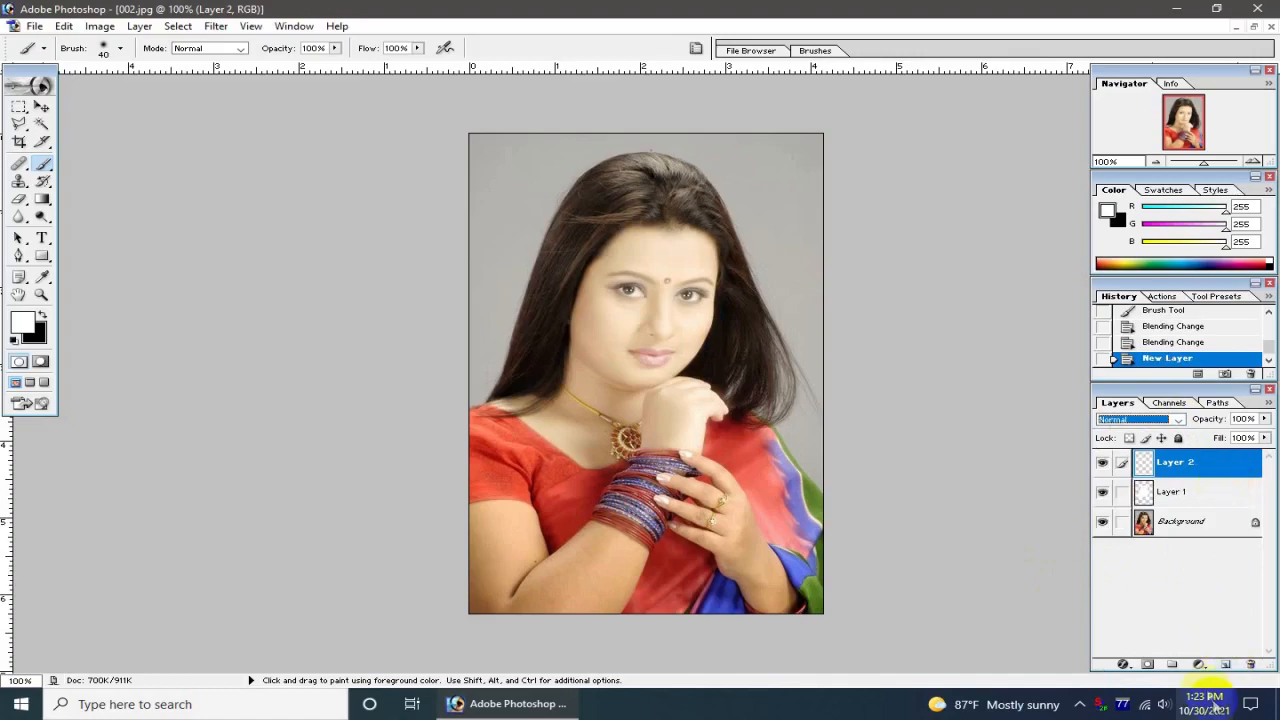
{"action": "left_click", "coordinate": [1199, 665]}
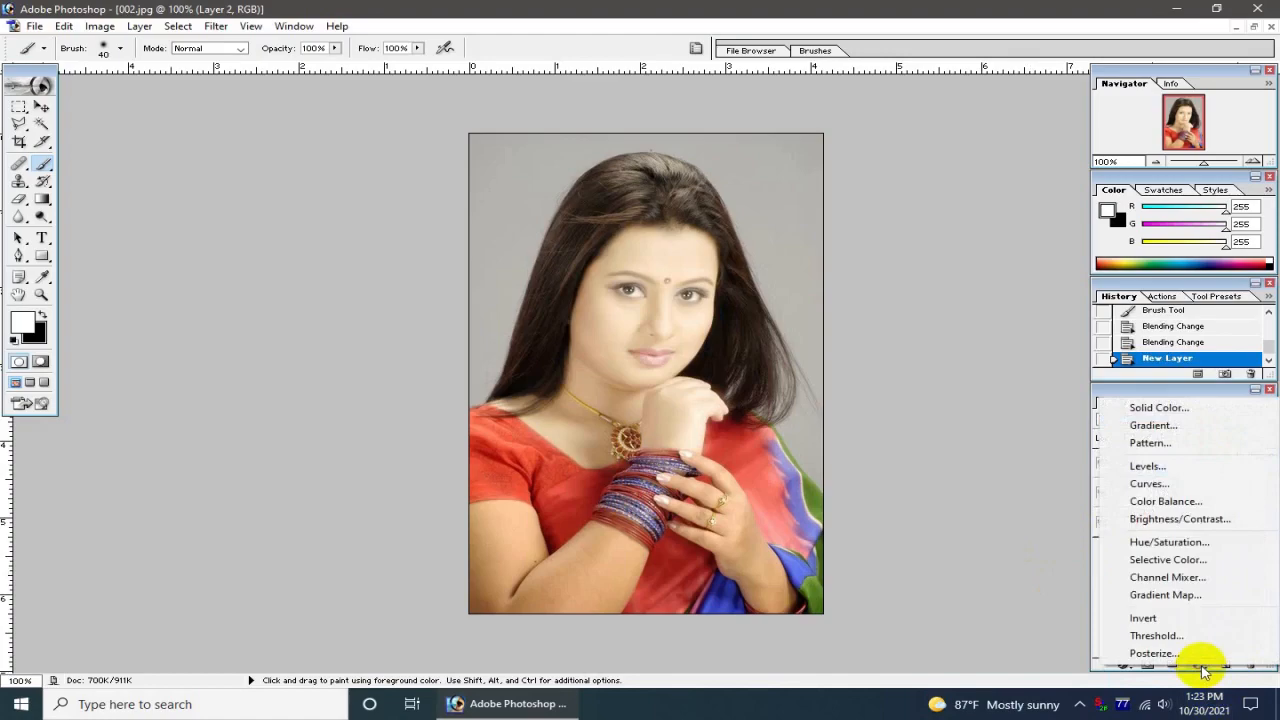
{"action": "left_click", "coordinate": [962, 479]}
{"action": "right_click", "coordinate": [1190, 464]}
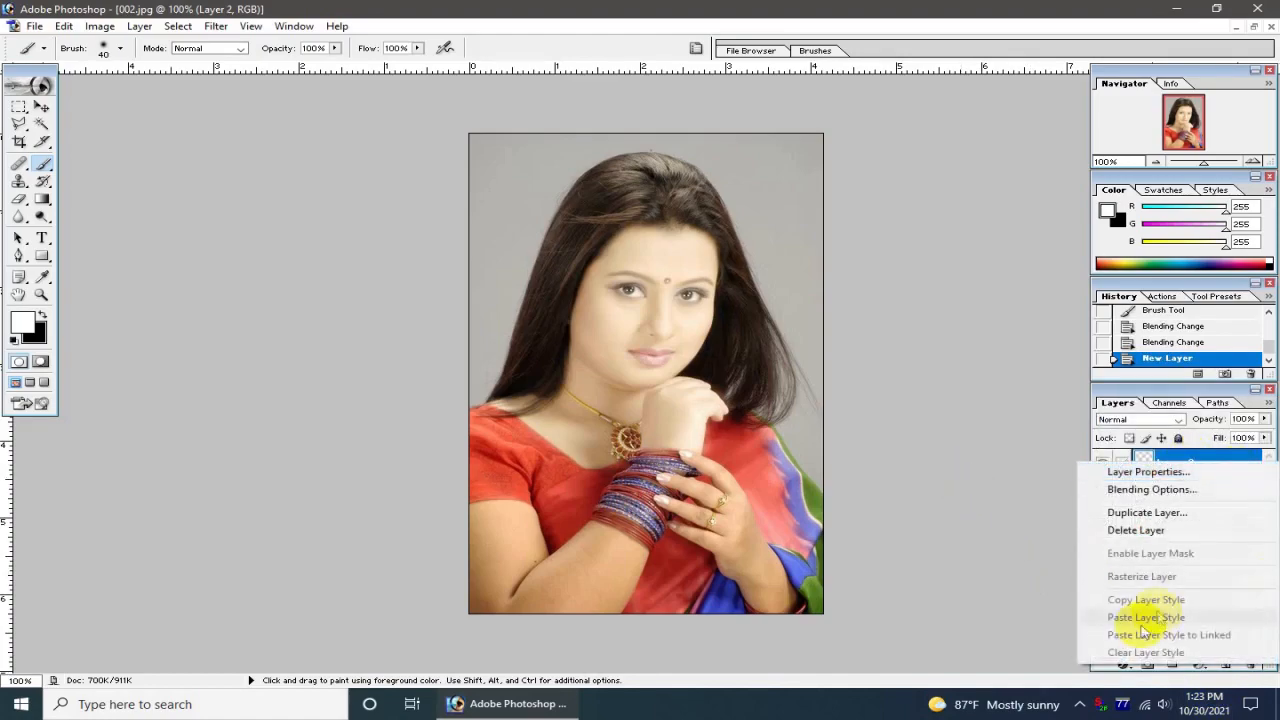
{"action": "left_click", "coordinate": [1125, 531]}
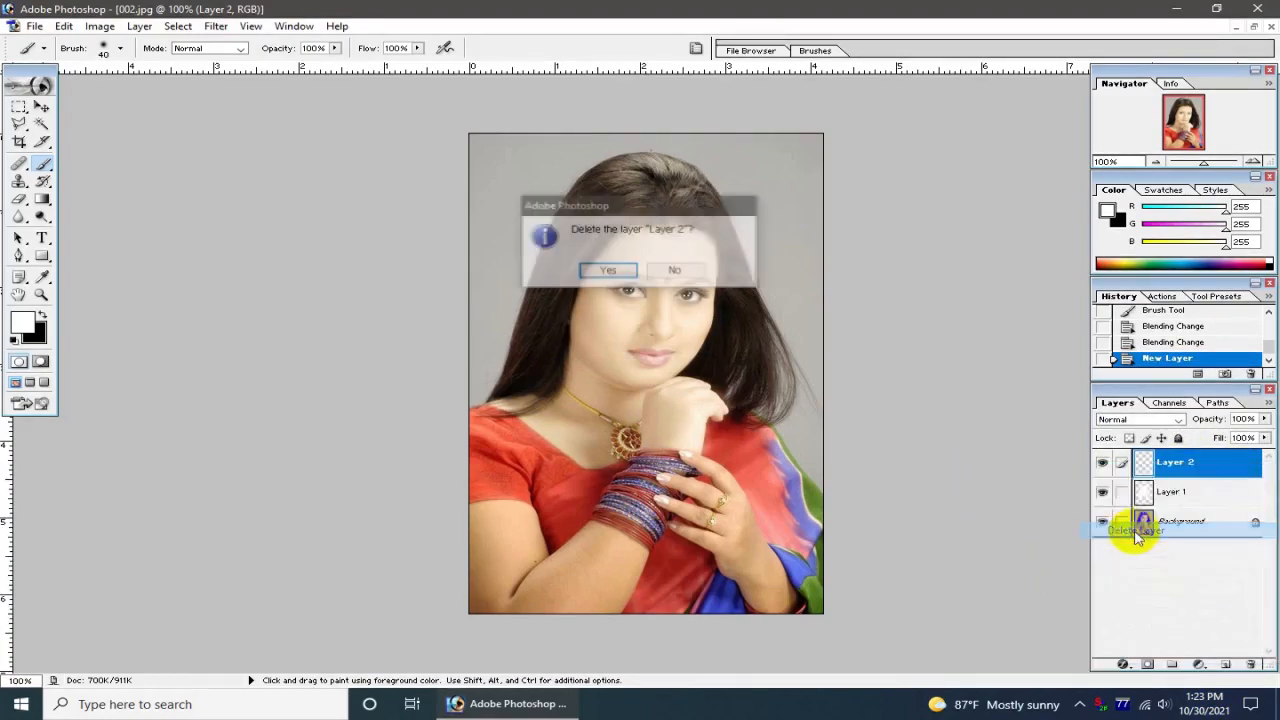
{"action": "left_click", "coordinate": [607, 270]}
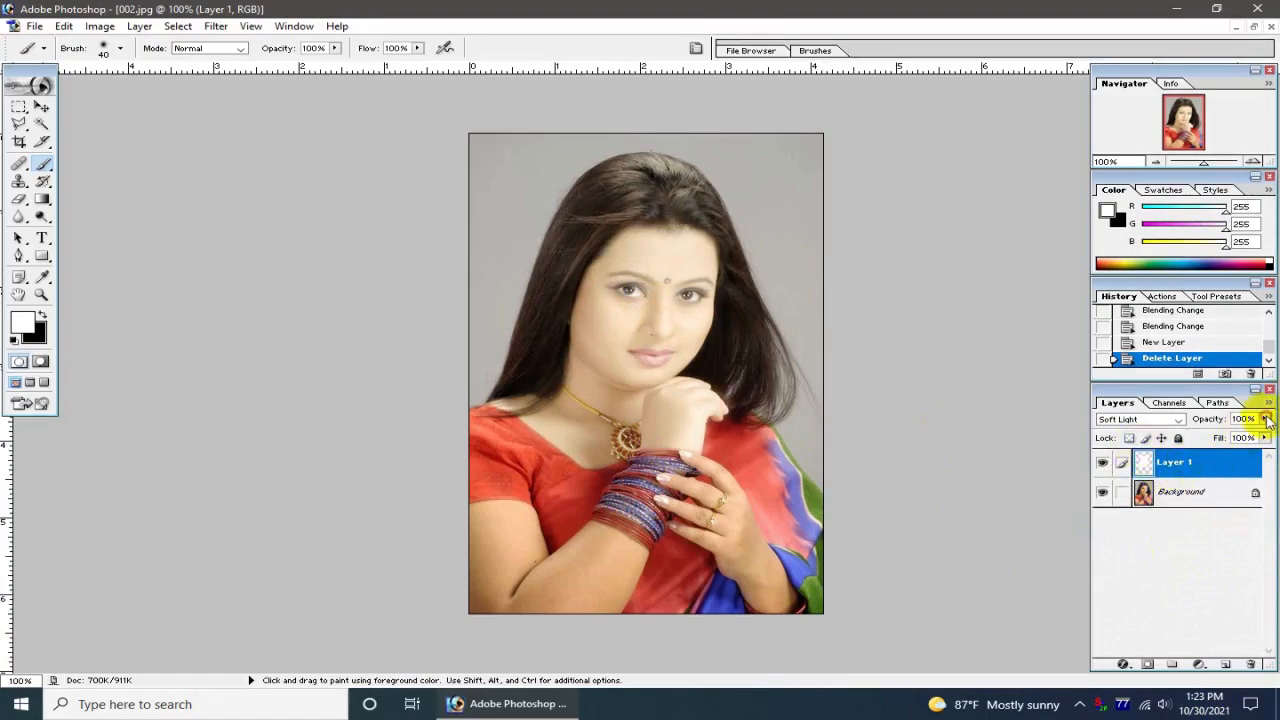
Lower Layer 1's opacity to 83% and its fill to 84% to soften the skin whitening
{"action": "left_click", "coordinate": [1266, 419]}
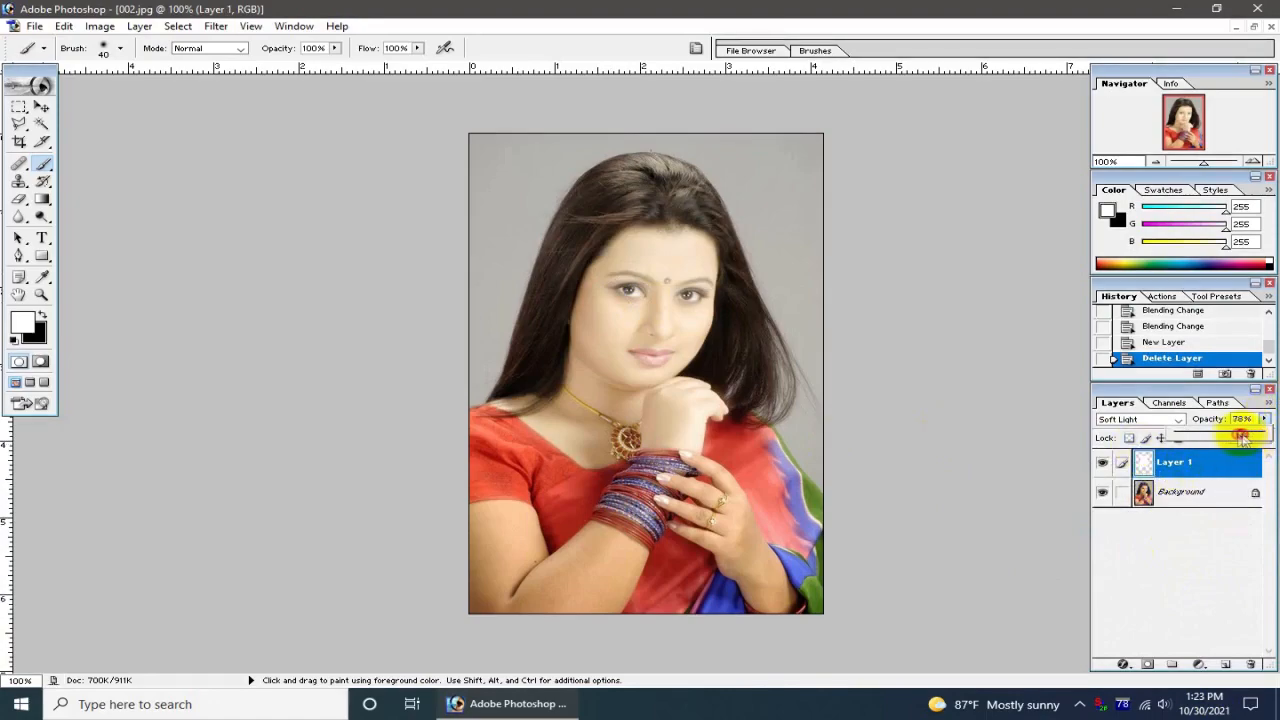
{"action": "left_click_drag", "start_coordinate": [1240, 437], "coordinate": [1232, 440]}
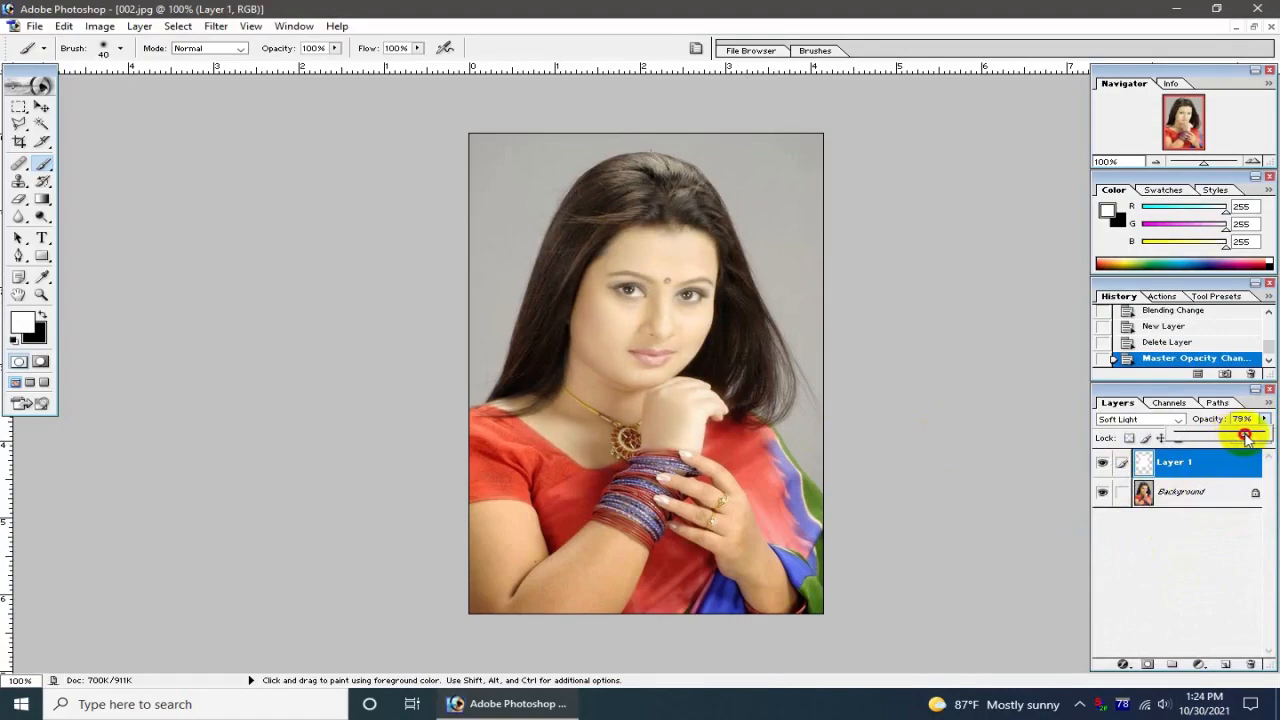
{"action": "left_click", "coordinate": [1266, 422]}
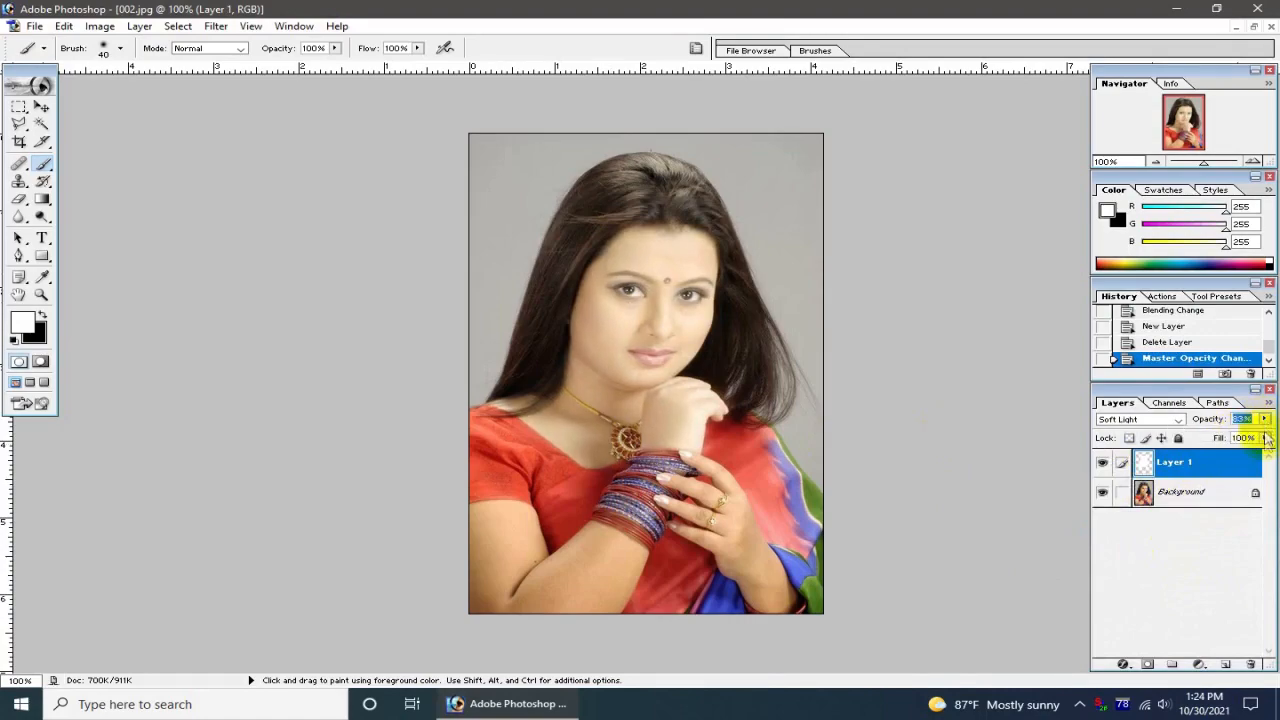
{"action": "left_click", "coordinate": [1266, 440]}
{"action": "left_click_drag", "start_coordinate": [1247, 455], "coordinate": [1246, 454]}
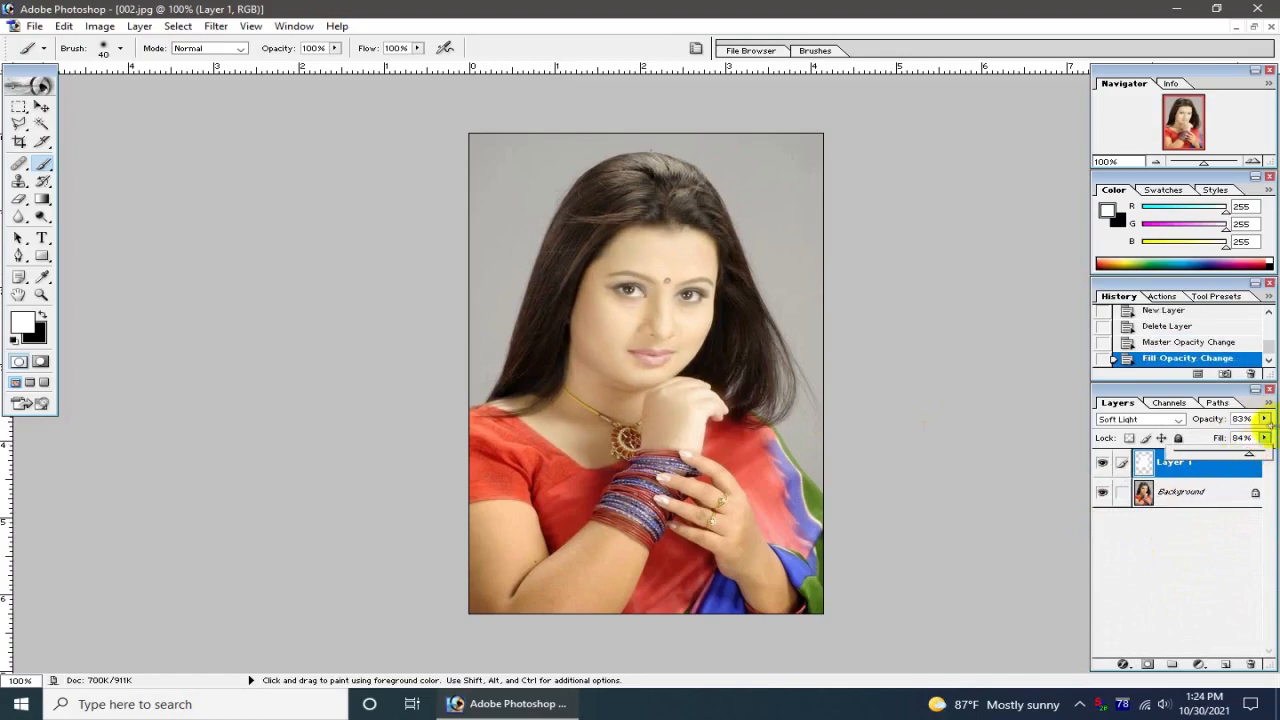
{"action": "left_click", "coordinate": [1265, 422]}
{"action": "left_click", "coordinate": [1216, 517]}
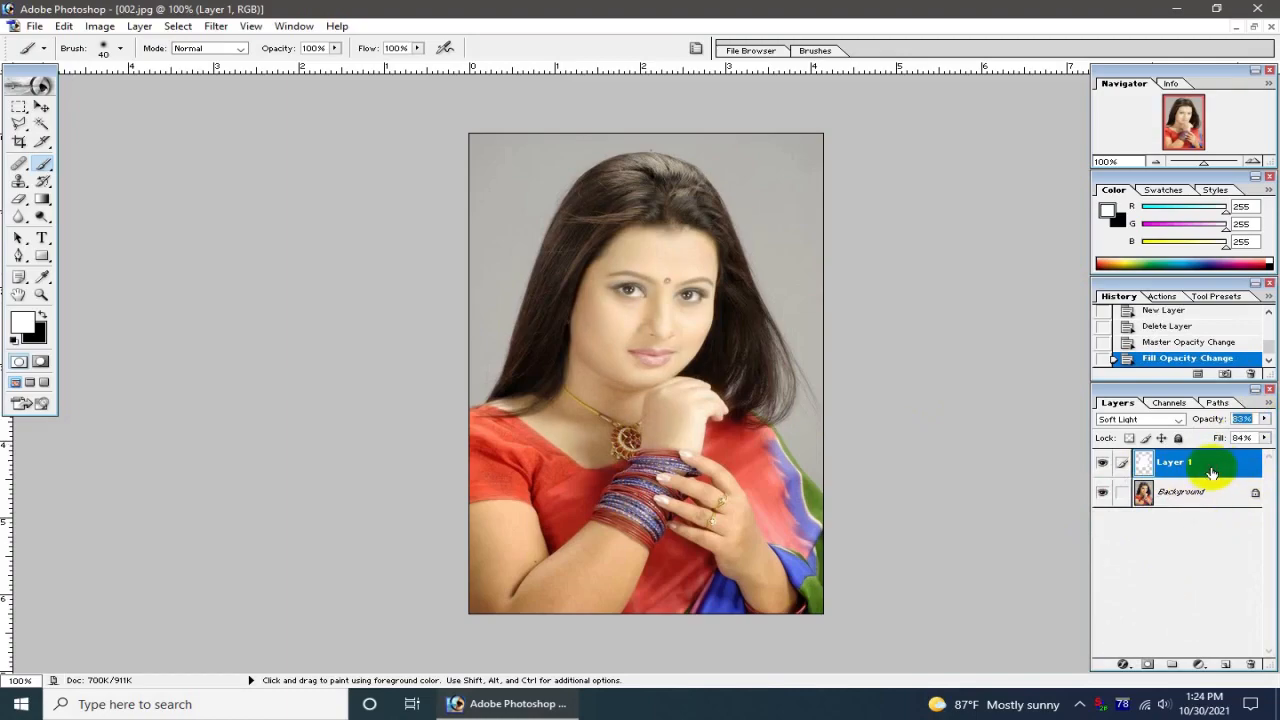
Add a layer mask to Layer 1, and make the layer itself active for painting with the Brush tool
{"action": "left_click", "coordinate": [1147, 665]}
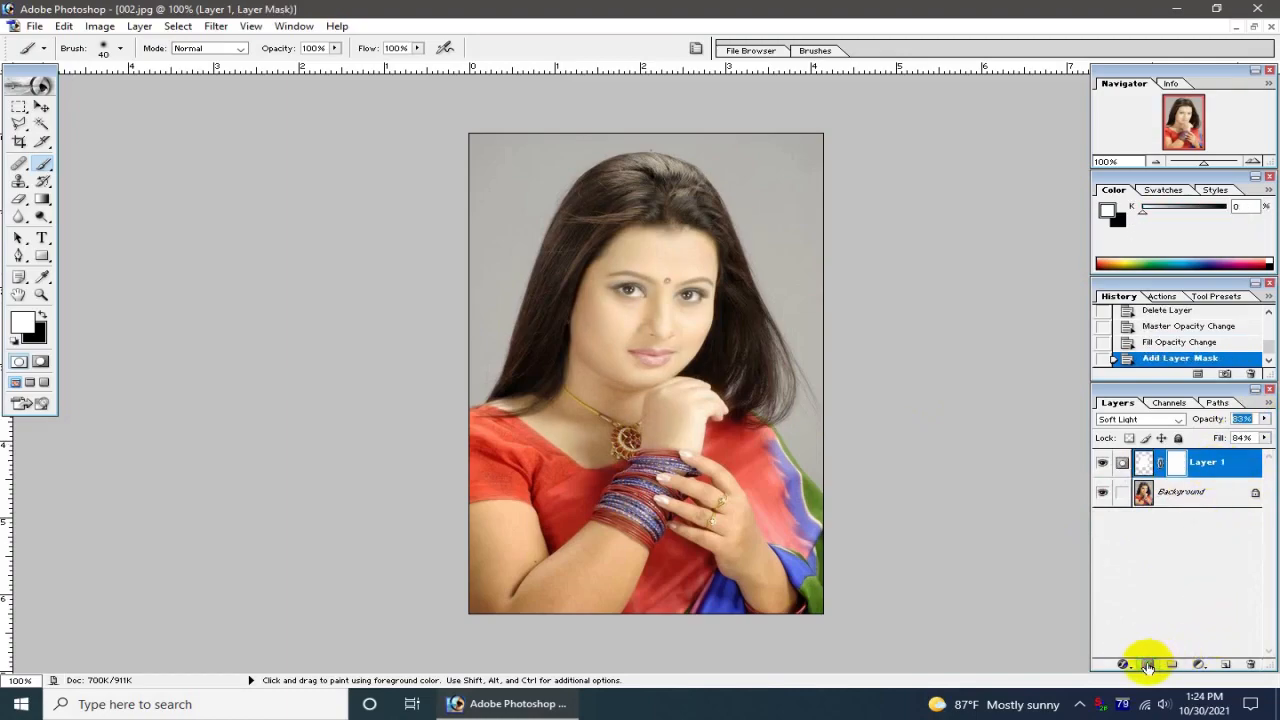
{"action": "left_click", "coordinate": [1211, 463]}
{"action": "left_click", "coordinate": [44, 165]}
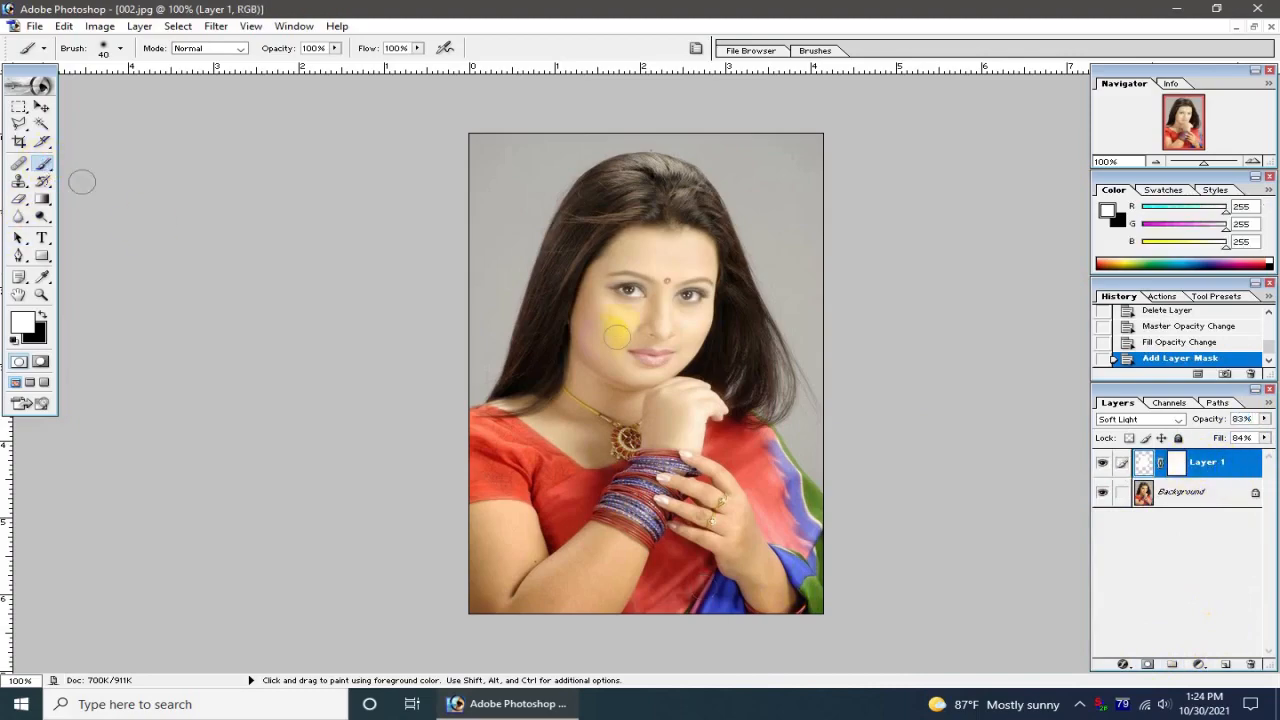
Erase Layer 1's white paint over both eyebrows, the bindi and both eyes with a 6-pixel Eraser
{"action": "key", "text": "ctrl+plus"}
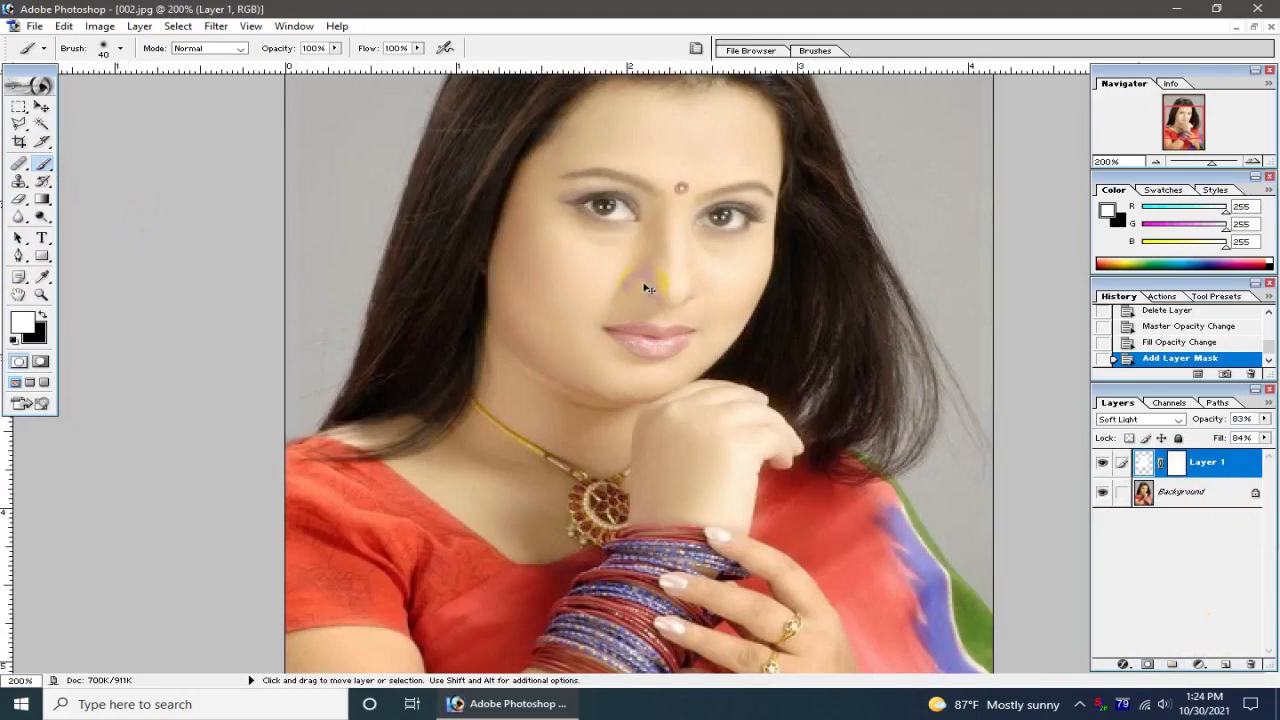
{"action": "left_click_drag", "start_coordinate": [648, 228], "coordinate": [612, 378]}
{"action": "key", "text": "ctrl+plus"}
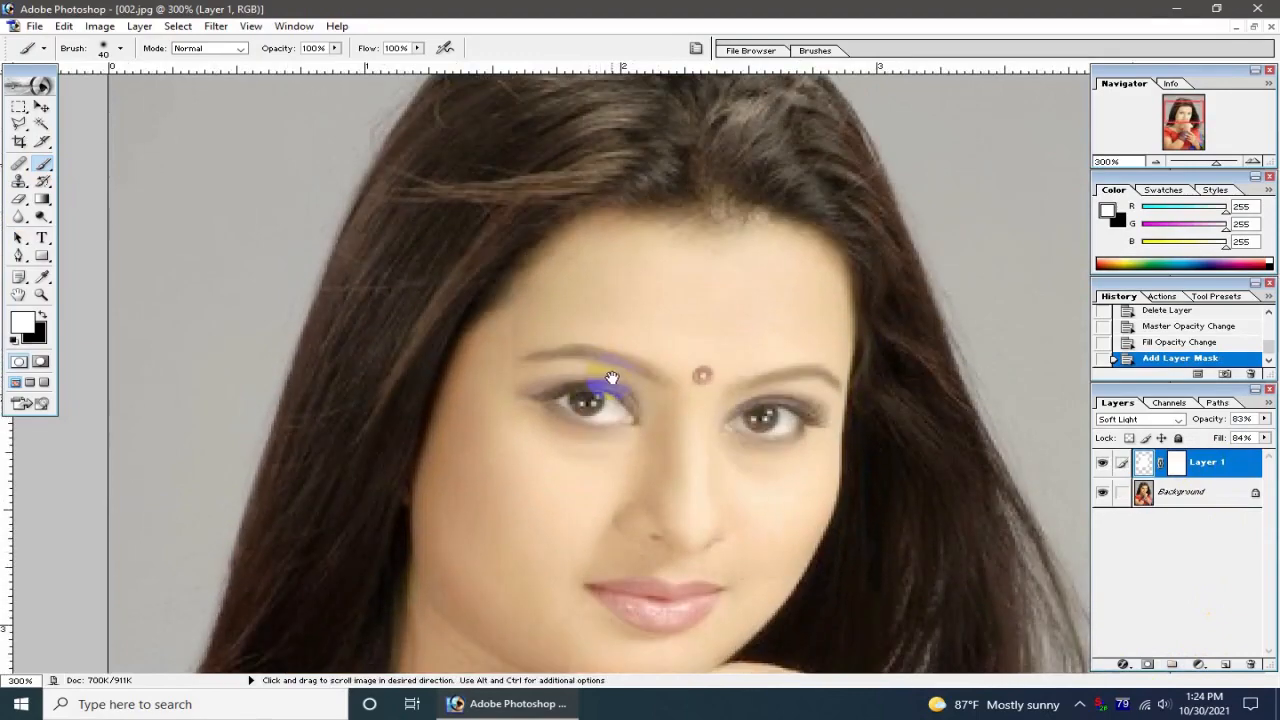
{"action": "left_click", "coordinate": [22, 165]}
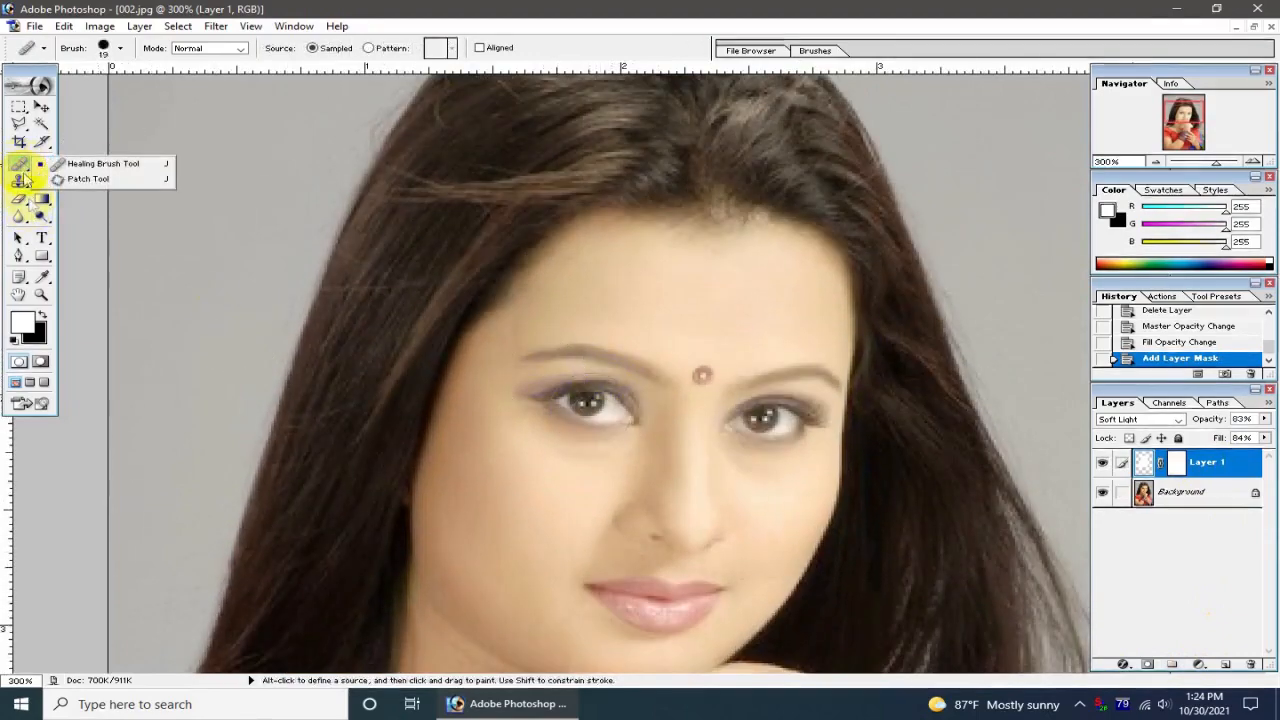
{"action": "left_click", "coordinate": [17, 205]}
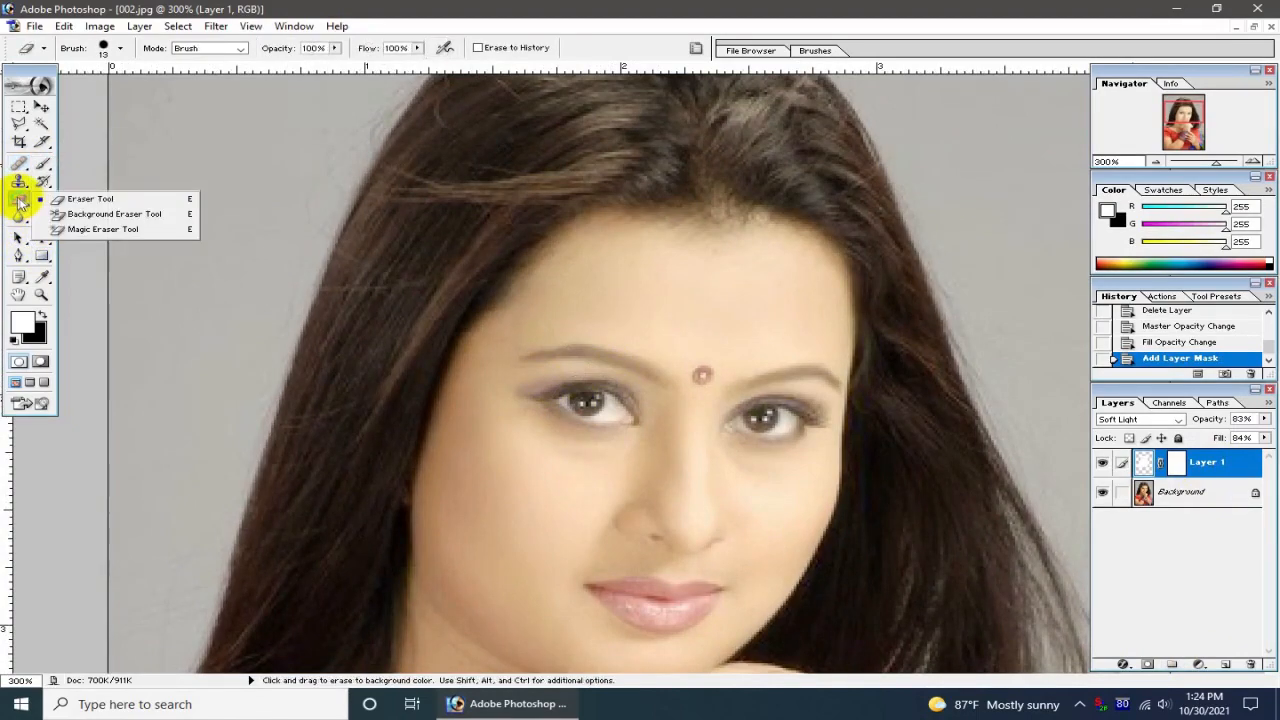
{"action": "left_click", "coordinate": [85, 197]}
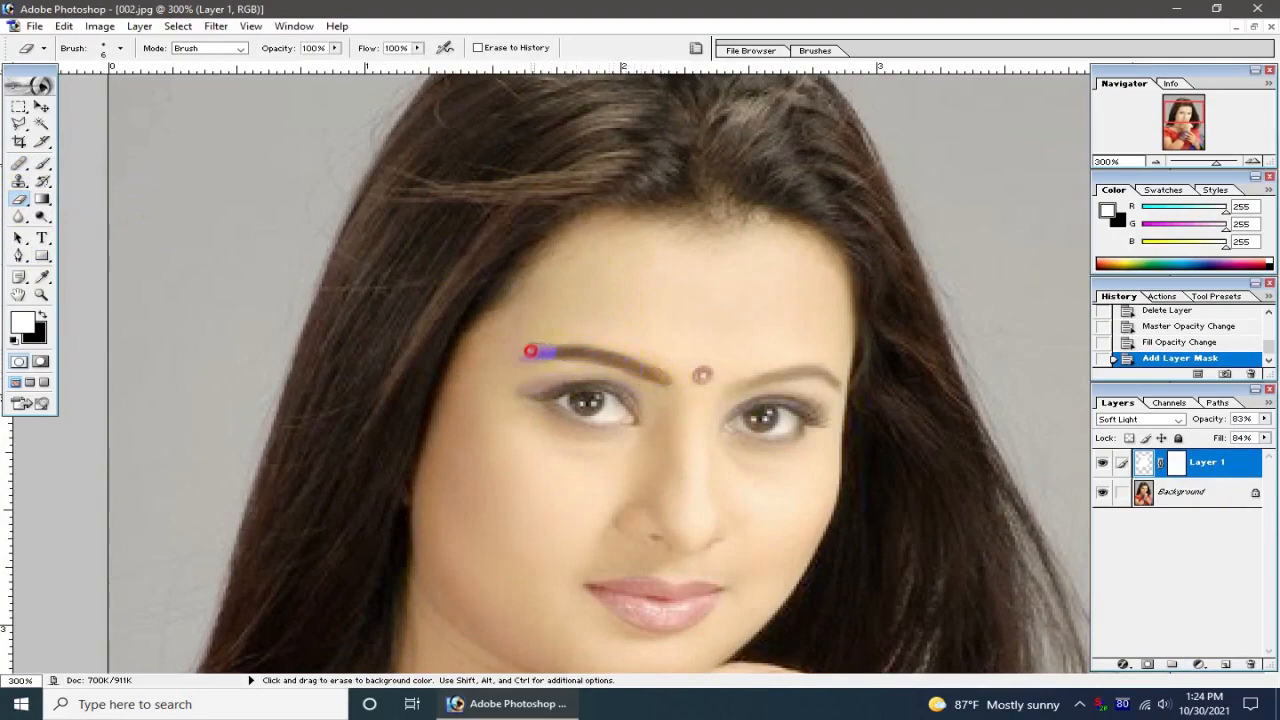
{"action": "left_click", "coordinate": [530, 351]}
{"action": "left_click_drag", "start_coordinate": [576, 350], "coordinate": [618, 352]}
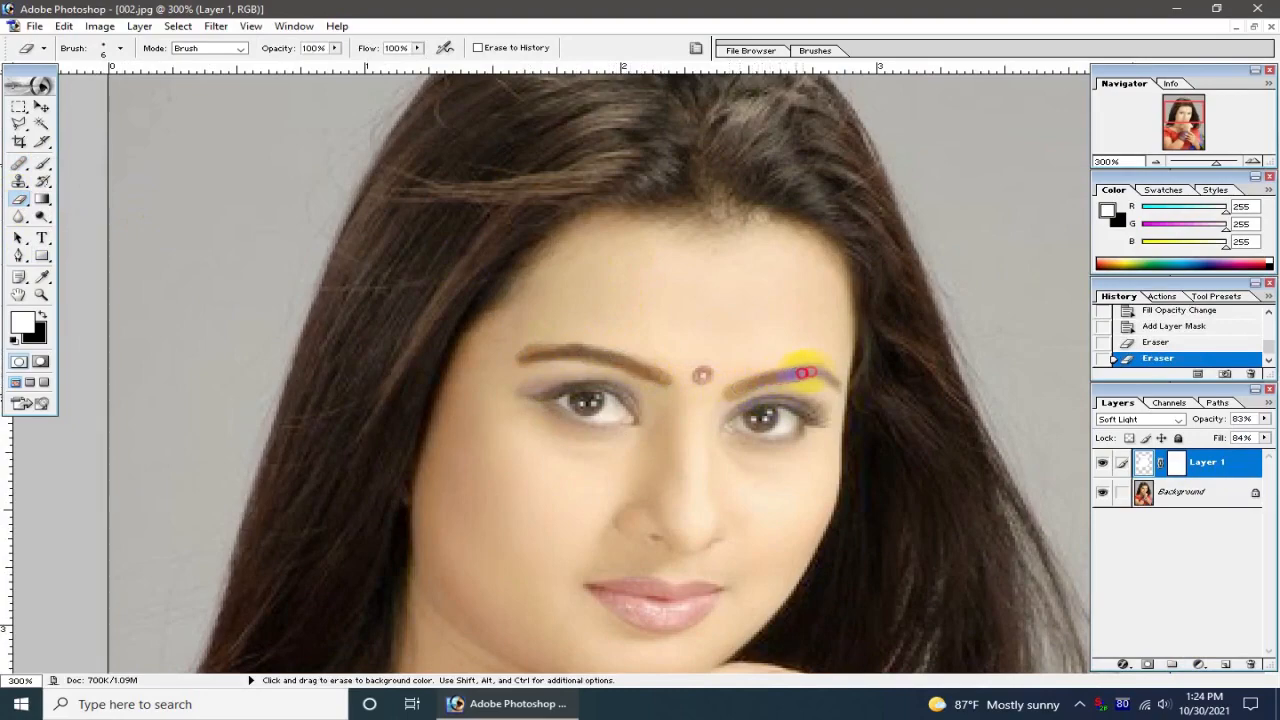
{"action": "left_click", "coordinate": [833, 383]}
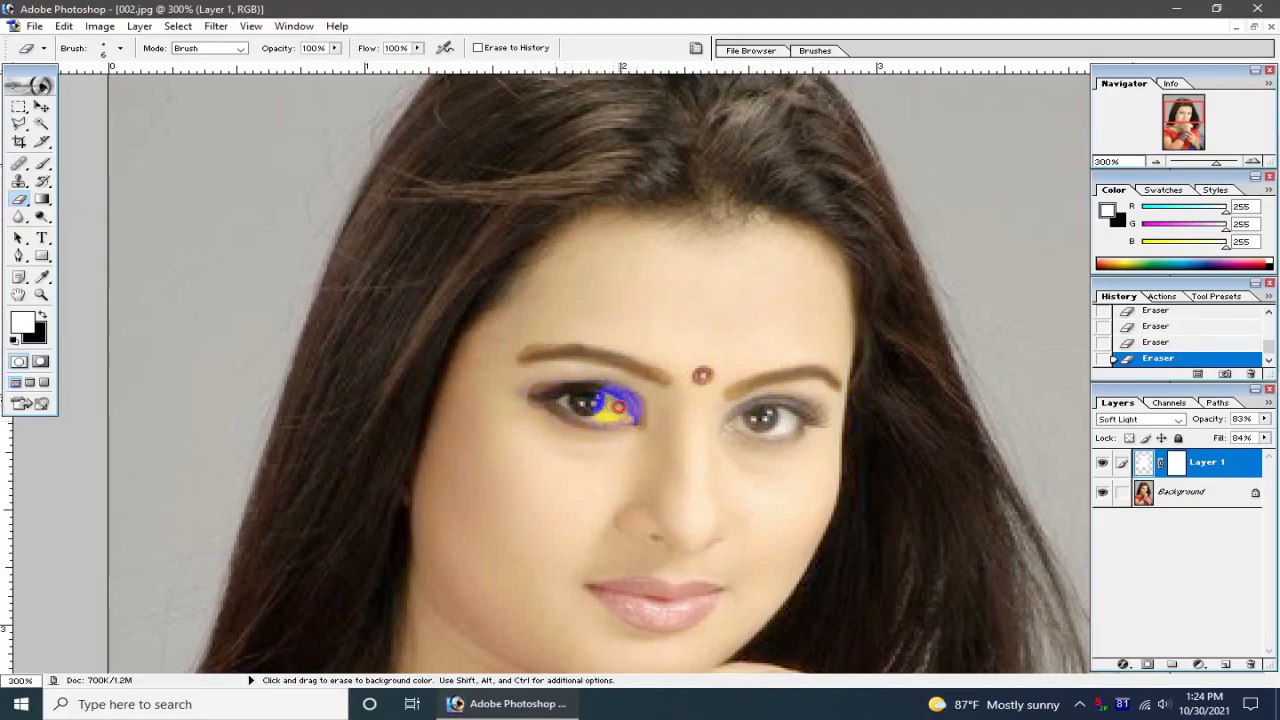
{"action": "left_click_drag", "start_coordinate": [557, 400], "coordinate": [607, 412]}
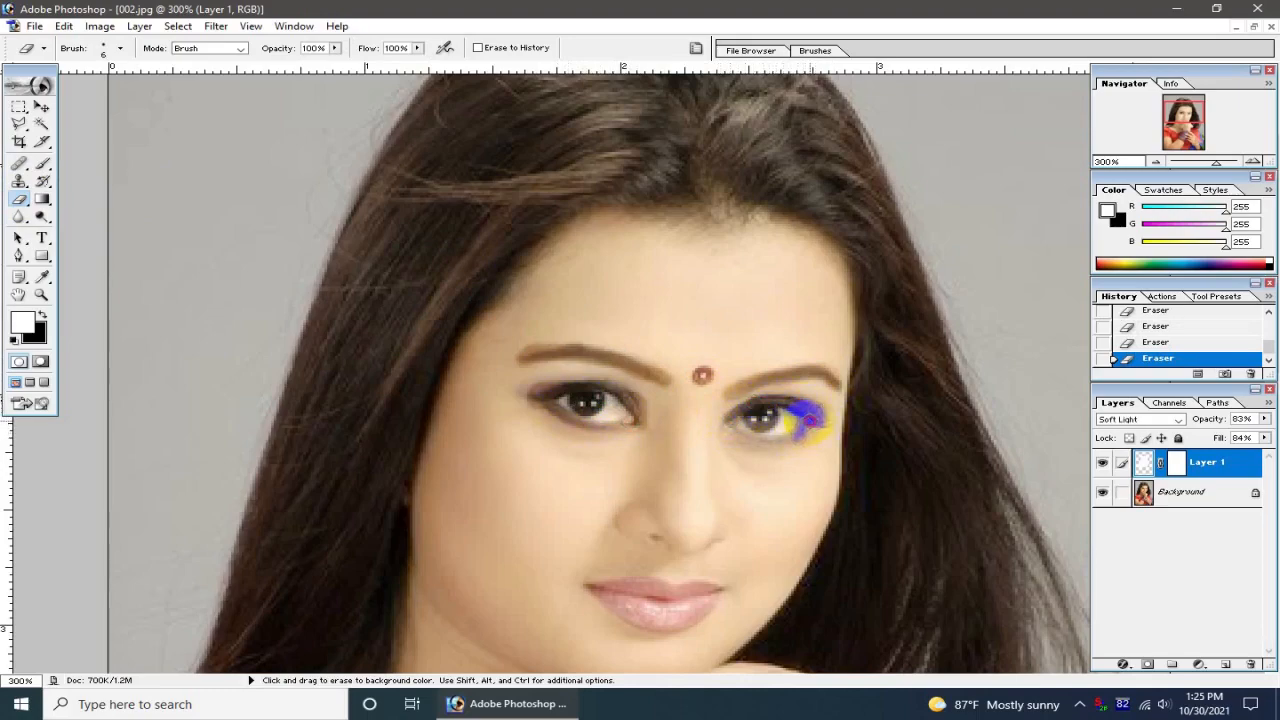
{"action": "mouse_move", "coordinate": [729, 429]}
{"action": "left_mouse_down"}
{"action": "mouse_move", "coordinate": [810, 418]}
{"action": "mouse_move", "coordinate": [762, 418]}
{"action": "left_mouse_up"}
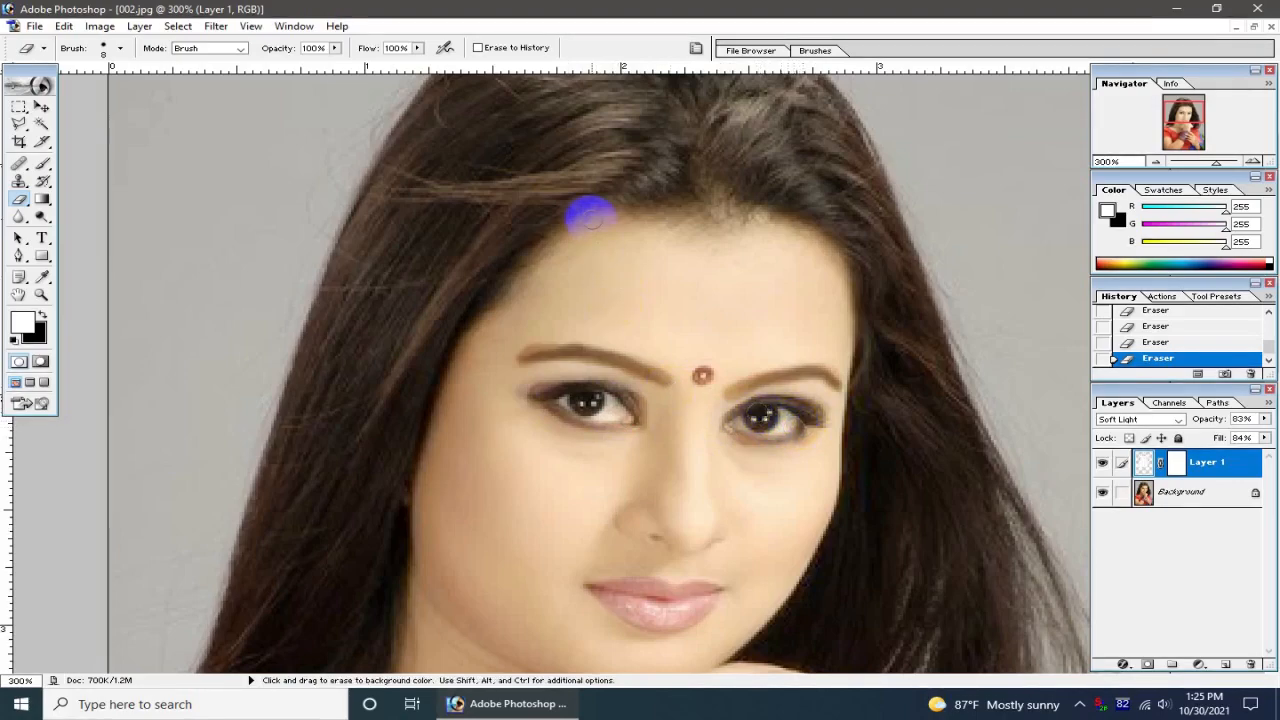
Erase the white paint along the hairline beside the forehead and cheek with a 7-pixel Eraser, comparing the result by undoing and redoing strokes
{"action": "mouse_move", "coordinate": [610, 208]}
{"action": "left_mouse_down"}
{"action": "mouse_move", "coordinate": [567, 216]}
{"action": "mouse_move", "coordinate": [538, 243]}
{"action": "mouse_move", "coordinate": [453, 341]}
{"action": "mouse_move", "coordinate": [446, 373]}
{"action": "left_mouse_up"}
{"action": "key", "text": "ctrl"}
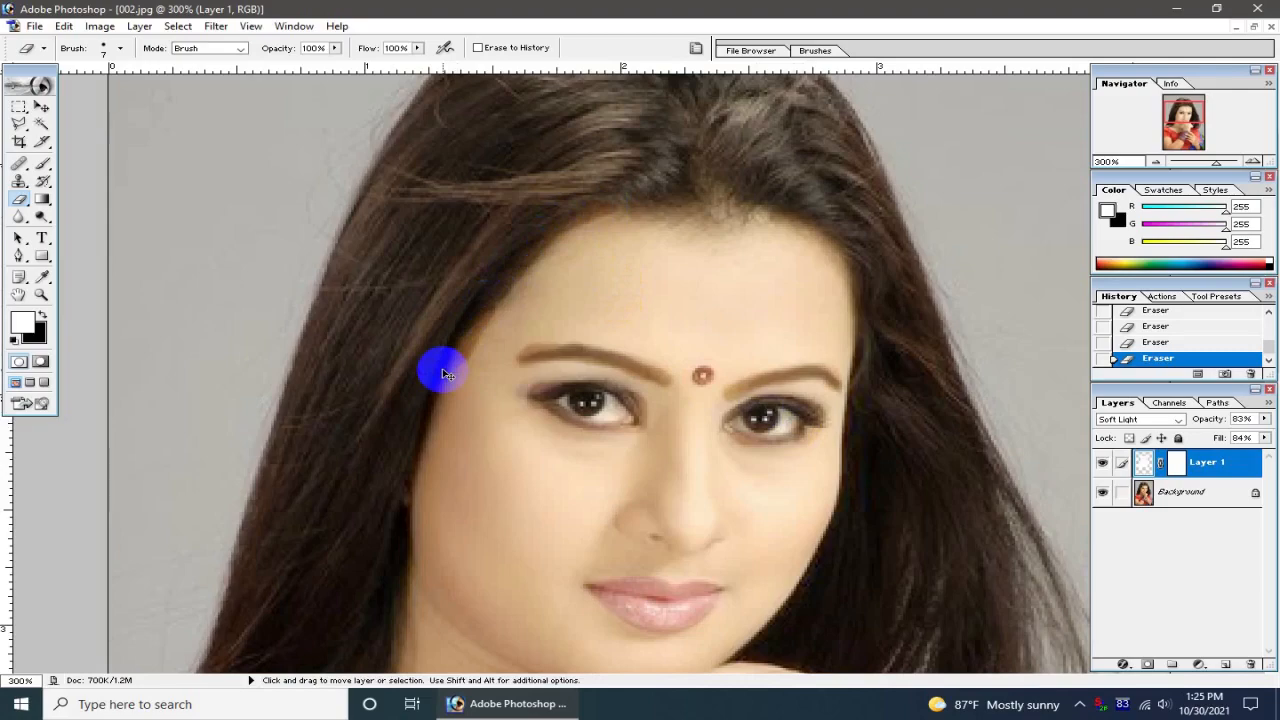
{"action": "key", "text": "ctrl+z"}
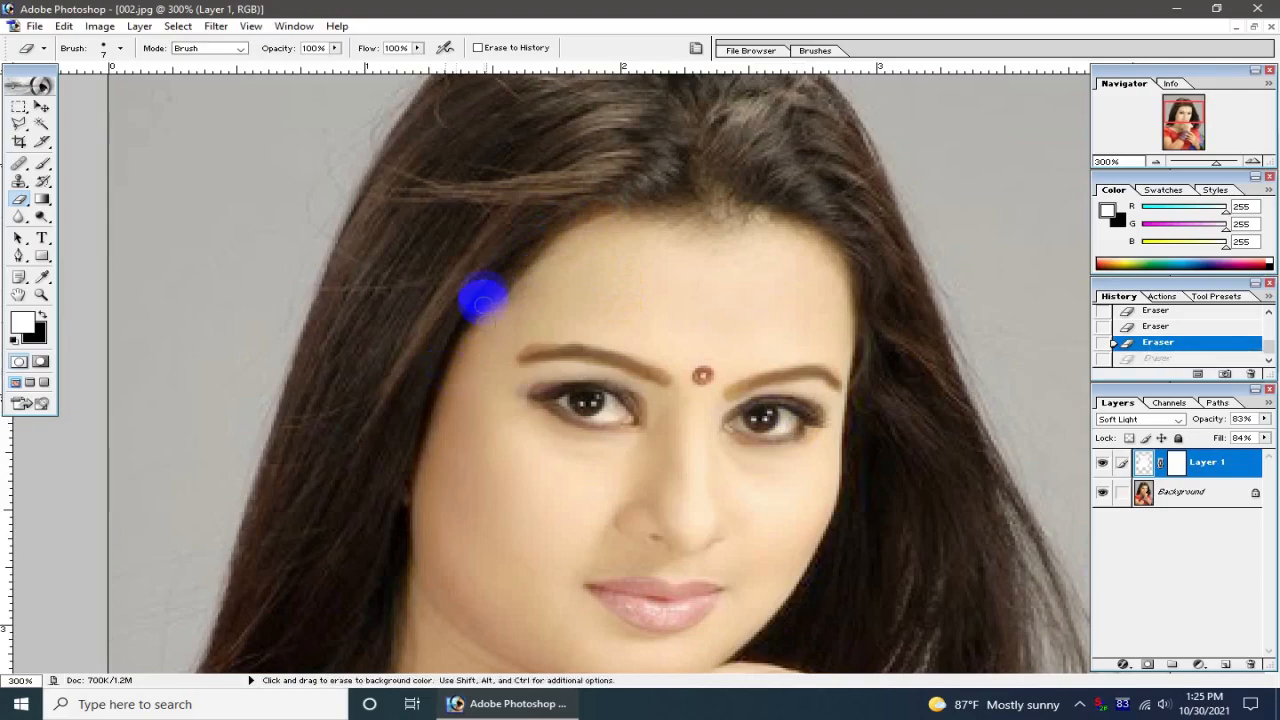
{"action": "mouse_move", "coordinate": [497, 295]}
{"action": "left_mouse_down"}
{"action": "mouse_move", "coordinate": [435, 392]}
{"action": "mouse_move", "coordinate": [421, 468]}
{"action": "mouse_move", "coordinate": [423, 434]}
{"action": "left_mouse_up"}
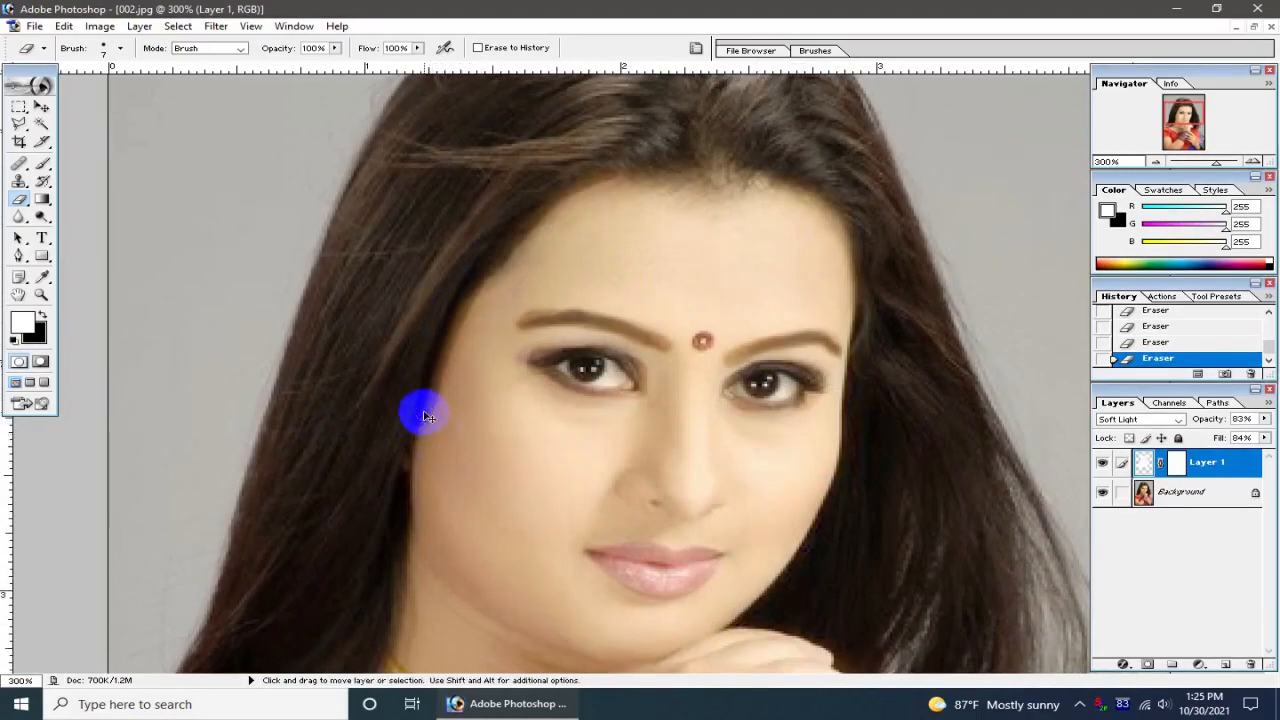
{"action": "key", "text": "ctrl+alt+z"}
{"action": "key", "text": "ctrl+alt+z"}
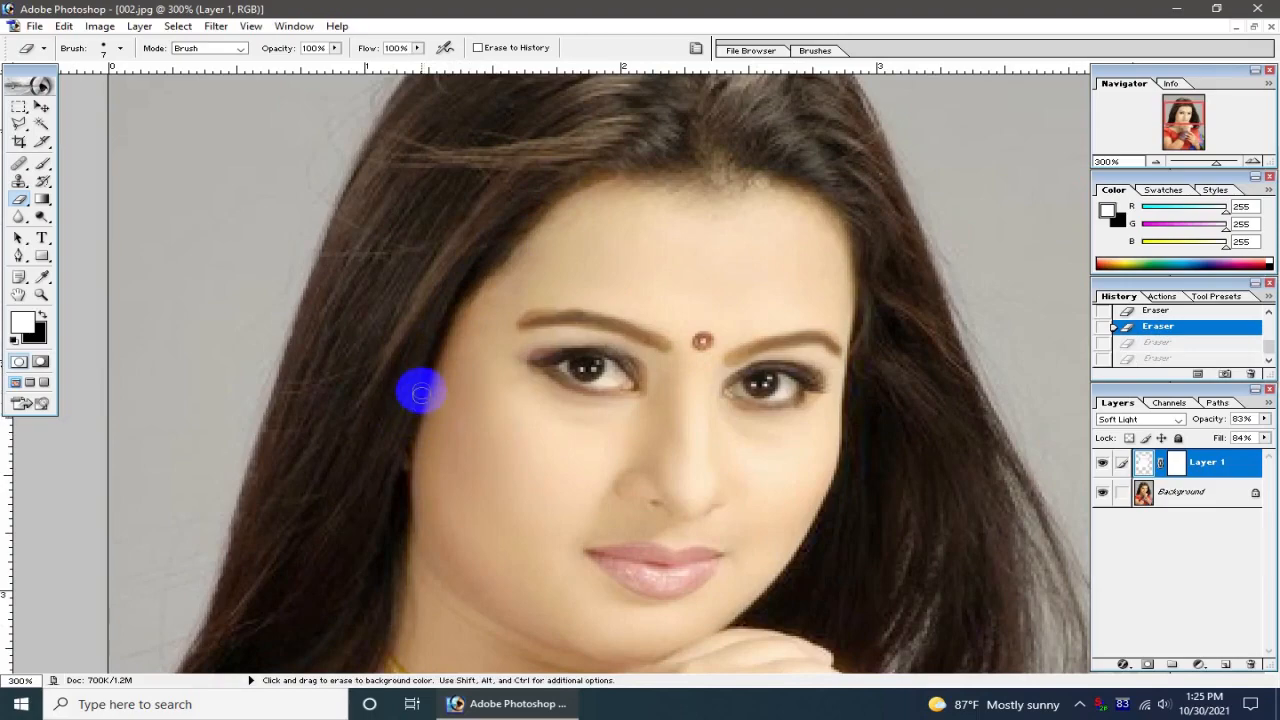
{"action": "key", "text": "ctrl+shift+z"}
{"action": "key", "text": "ctrl+shift+z"}
Erase the white paint over the hair strands along the neck and shoulder with the 7-pixel Eraser
{"action": "scroll", "coordinate": [400, 450], "scroll_direction": "down", "scroll_amount": 3}
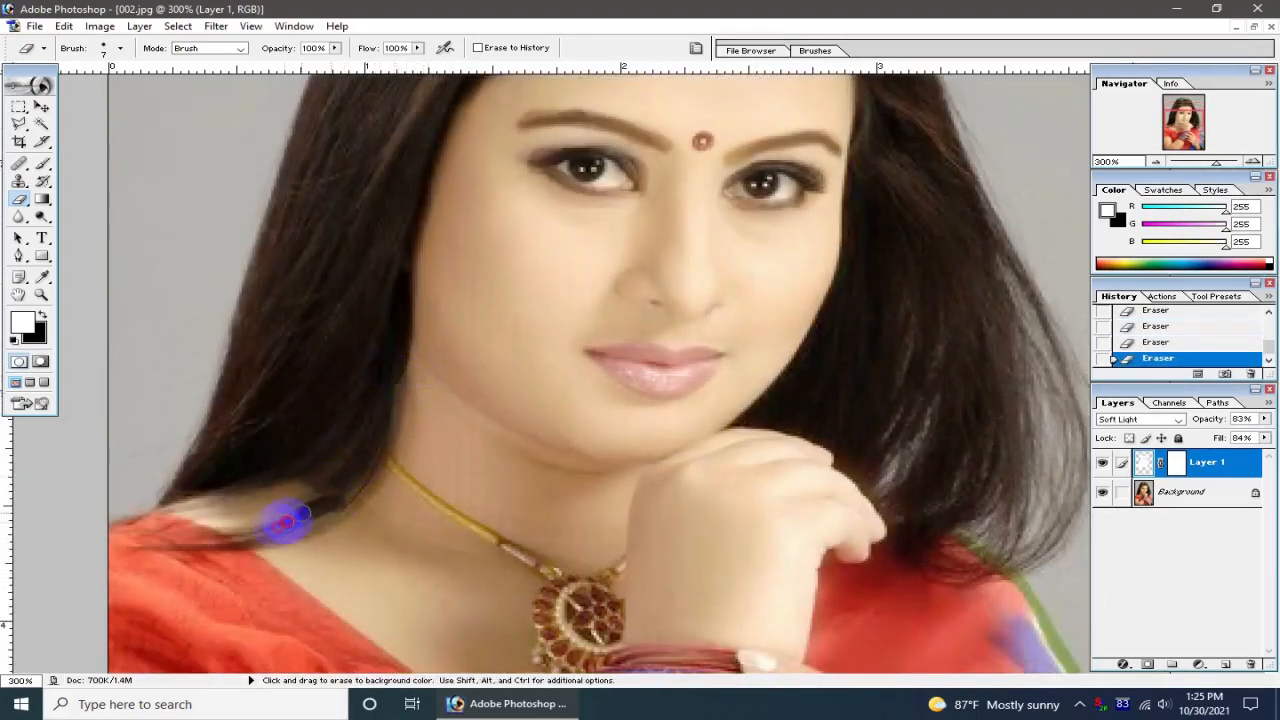
{"action": "mouse_move", "coordinate": [285, 526]}
{"action": "left_mouse_down"}
{"action": "mouse_move", "coordinate": [345, 505]}
{"action": "mouse_move", "coordinate": [393, 396]}
{"action": "mouse_move", "coordinate": [343, 503]}
{"action": "mouse_move", "coordinate": [354, 497]}
{"action": "mouse_move", "coordinate": [271, 531]}
{"action": "mouse_move", "coordinate": [316, 520]}
{"action": "mouse_move", "coordinate": [330, 513]}
{"action": "mouse_move", "coordinate": [240, 542]}
{"action": "mouse_move", "coordinate": [324, 496]}
{"action": "mouse_move", "coordinate": [330, 472]}
{"action": "mouse_move", "coordinate": [188, 485]}
{"action": "mouse_move", "coordinate": [347, 450]}
{"action": "left_mouse_up"}
{"action": "mouse_move", "coordinate": [376, 404]}
{"action": "left_mouse_down"}
{"action": "mouse_move", "coordinate": [343, 497]}
{"action": "mouse_move", "coordinate": [294, 531]}
{"action": "mouse_move", "coordinate": [136, 542]}
{"action": "left_mouse_up"}
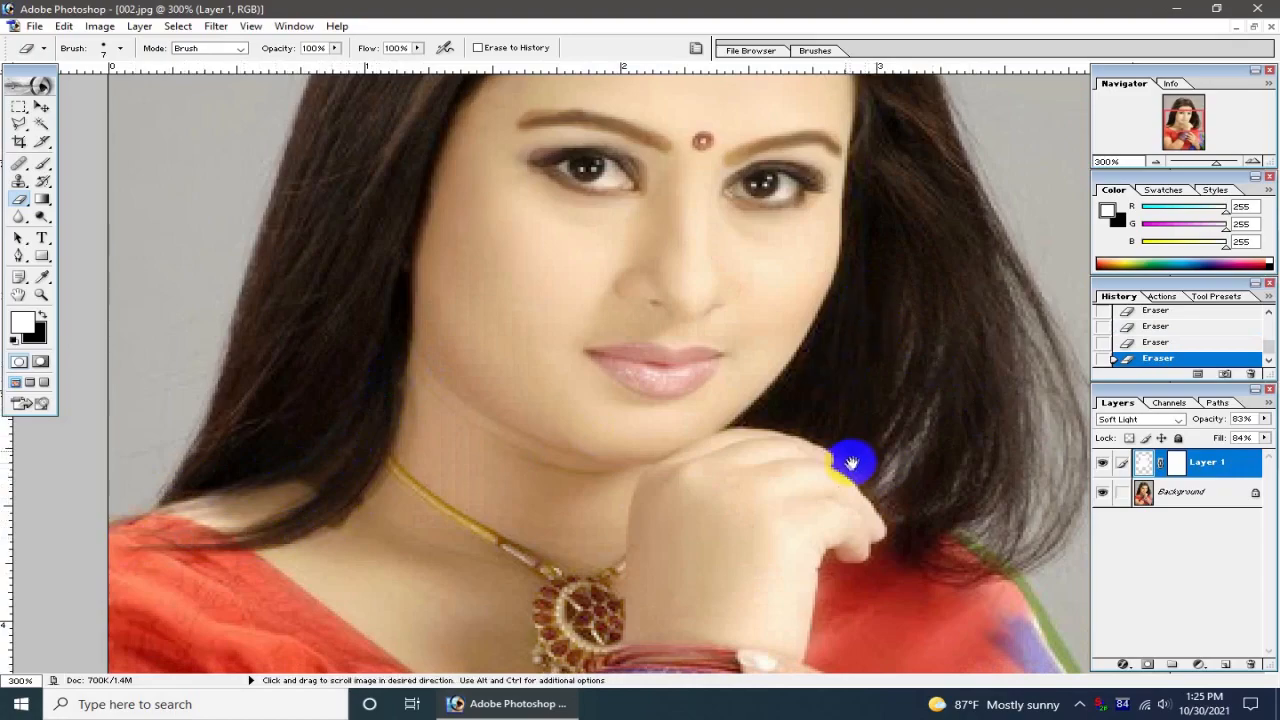
Erase the white paint over the upper and lower lips, using Eraser sizes between 3 and 6 pixels
{"action": "left_click_drag", "start_coordinate": [835, 434], "coordinate": [830, 495]}
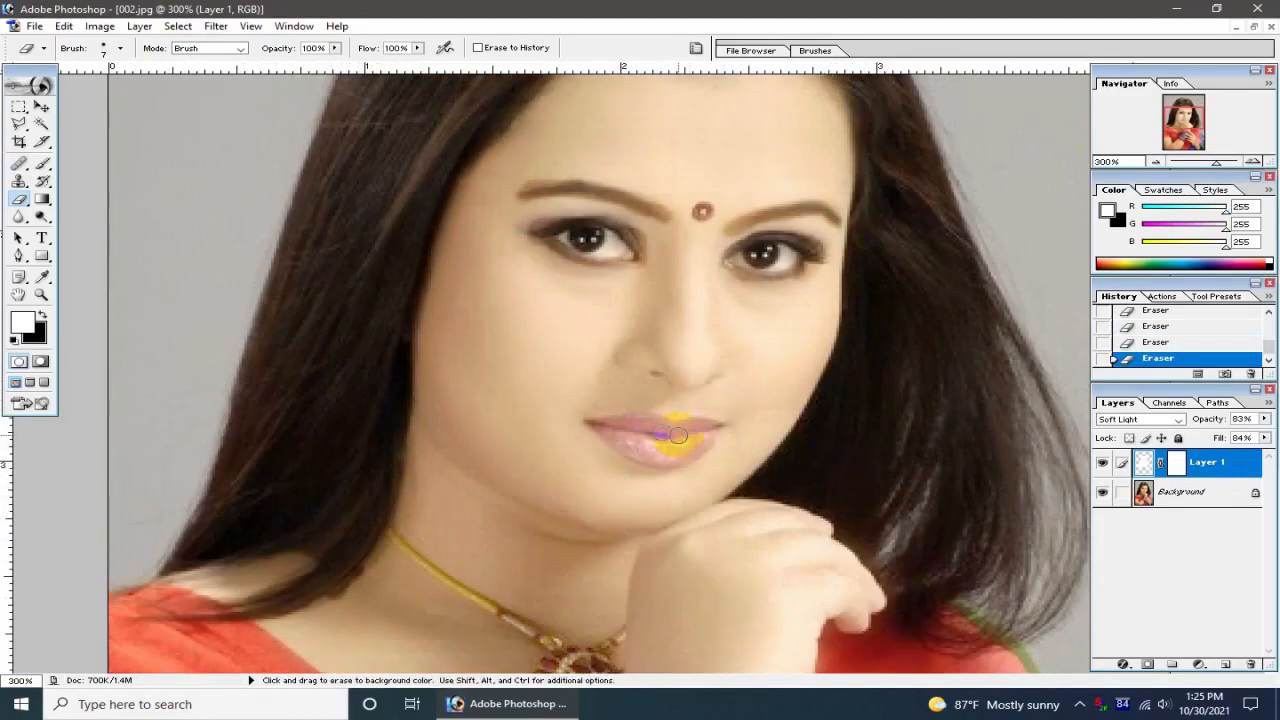
{"action": "key", "text": "ctrl+plus"}
{"action": "key", "text": "ctrl+plus"}
{"action": "key", "text": "ctrl+plus"}
{"action": "key", "text": "ctrl+plus"}
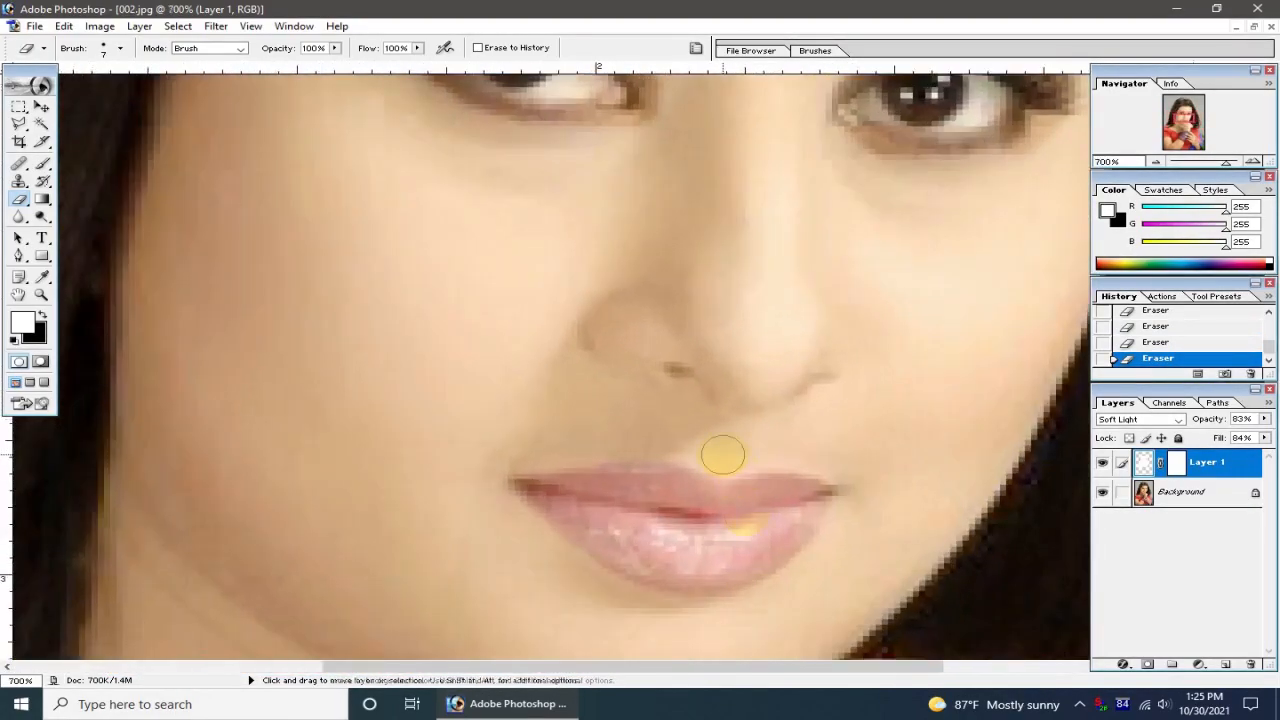
{"action": "left_click_drag", "start_coordinate": [749, 534], "coordinate": [692, 407]}
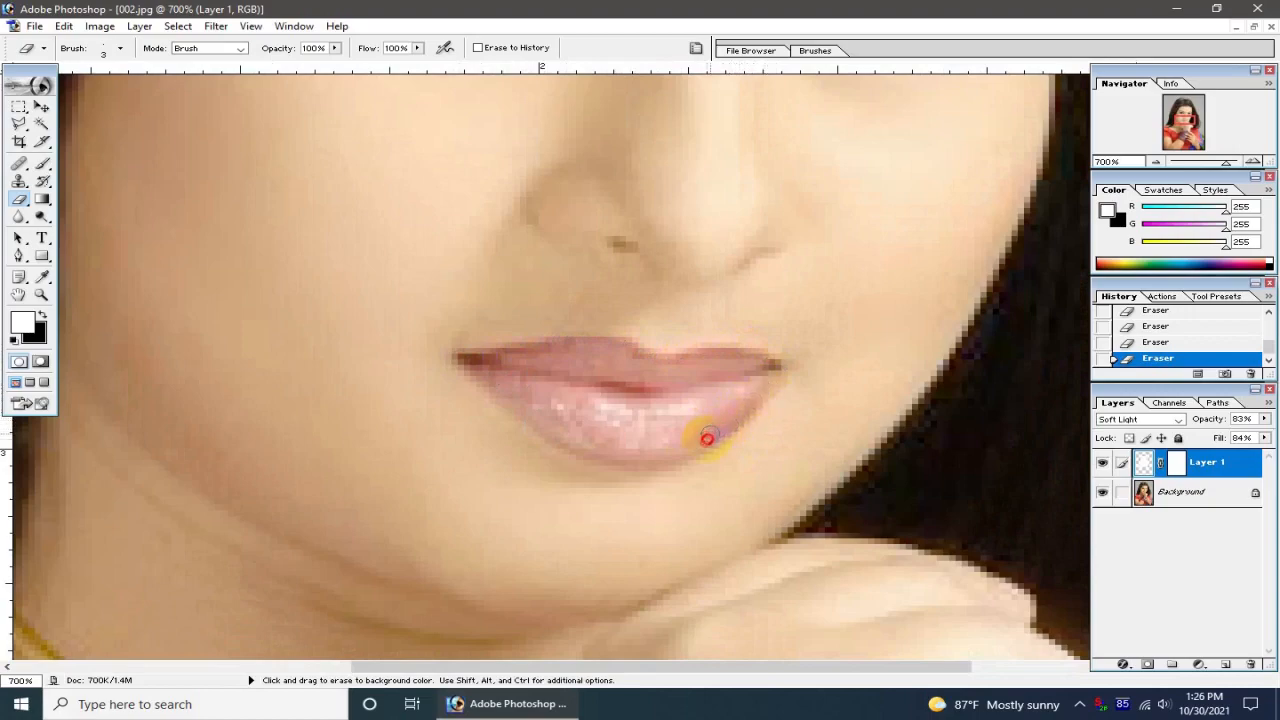
{"action": "left_click_drag", "start_coordinate": [685, 452], "coordinate": [602, 454]}
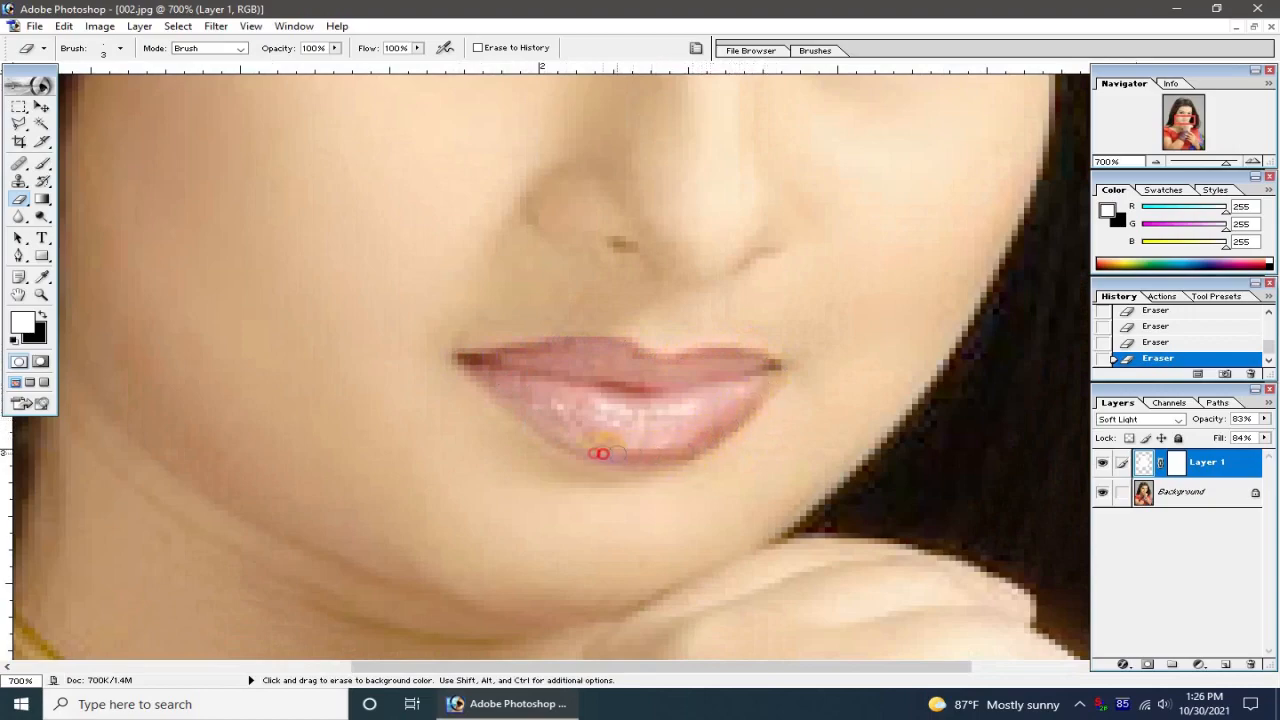
{"action": "mouse_move", "coordinate": [473, 370]}
{"action": "left_mouse_down"}
{"action": "mouse_move", "coordinate": [545, 371]}
{"action": "mouse_move", "coordinate": [571, 357]}
{"action": "mouse_move", "coordinate": [650, 378]}
{"action": "mouse_move", "coordinate": [733, 370]}
{"action": "left_mouse_up"}
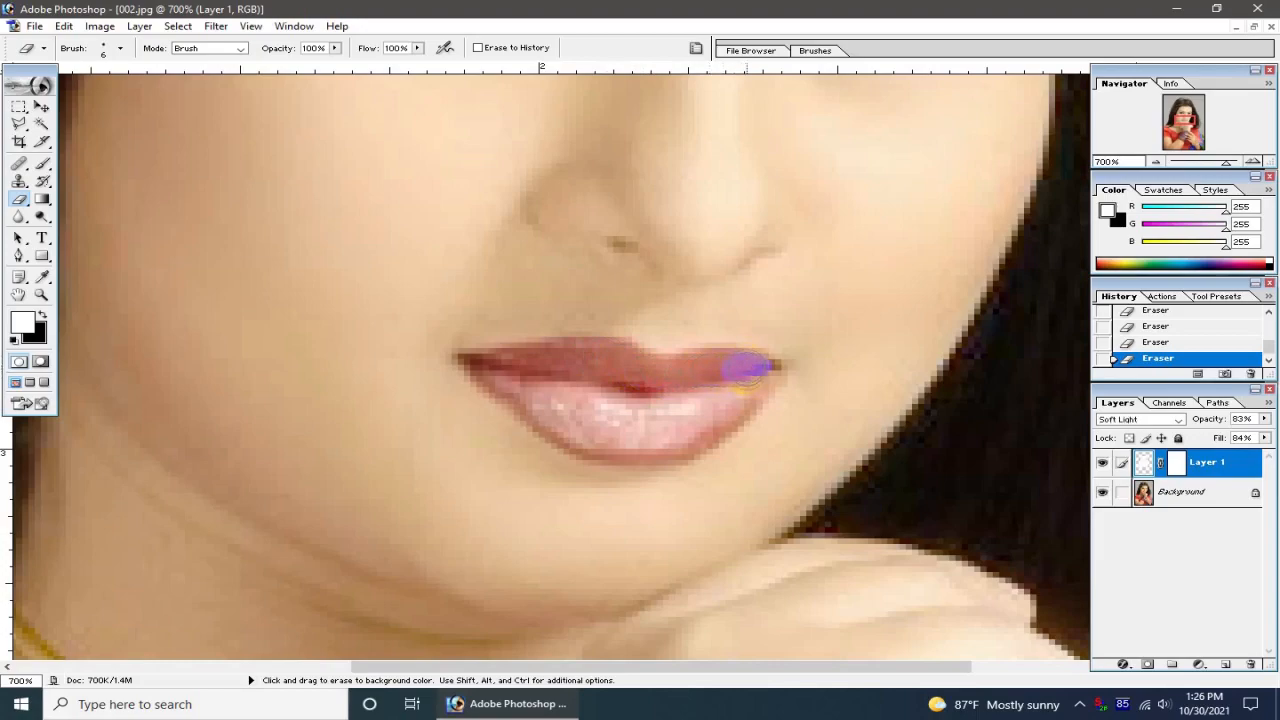
{"action": "mouse_move", "coordinate": [747, 380]}
{"action": "left_mouse_down"}
{"action": "mouse_move", "coordinate": [717, 392]}
{"action": "mouse_move", "coordinate": [700, 428]}
{"action": "mouse_move", "coordinate": [660, 401]}
{"action": "mouse_move", "coordinate": [660, 413]}
{"action": "mouse_move", "coordinate": [716, 394]}
{"action": "mouse_move", "coordinate": [665, 439]}
{"action": "mouse_move", "coordinate": [695, 434]}
{"action": "mouse_move", "coordinate": [580, 422]}
{"action": "mouse_move", "coordinate": [510, 383]}
{"action": "left_mouse_up"}
{"action": "mouse_move", "coordinate": [578, 425]}
{"action": "left_mouse_down"}
{"action": "mouse_move", "coordinate": [556, 418]}
{"action": "mouse_move", "coordinate": [697, 413]}
{"action": "left_mouse_up"}
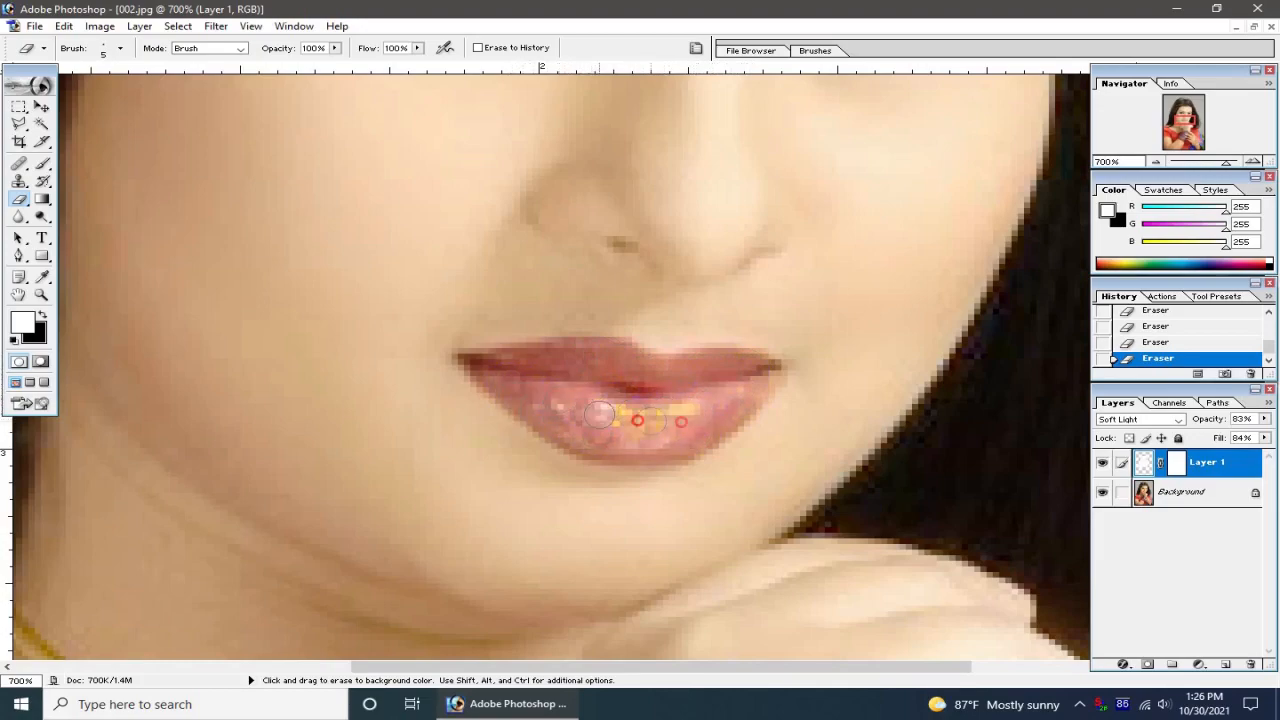
Erase the white paint over the necklace chain and pendant with a 5-pixel Eraser
{"action": "key", "text": "ctrl+minus"}
{"action": "key", "text": "ctrl+minus"}
{"action": "key", "text": "ctrl+minus"}
{"action": "key", "text": "ctrl+minus"}
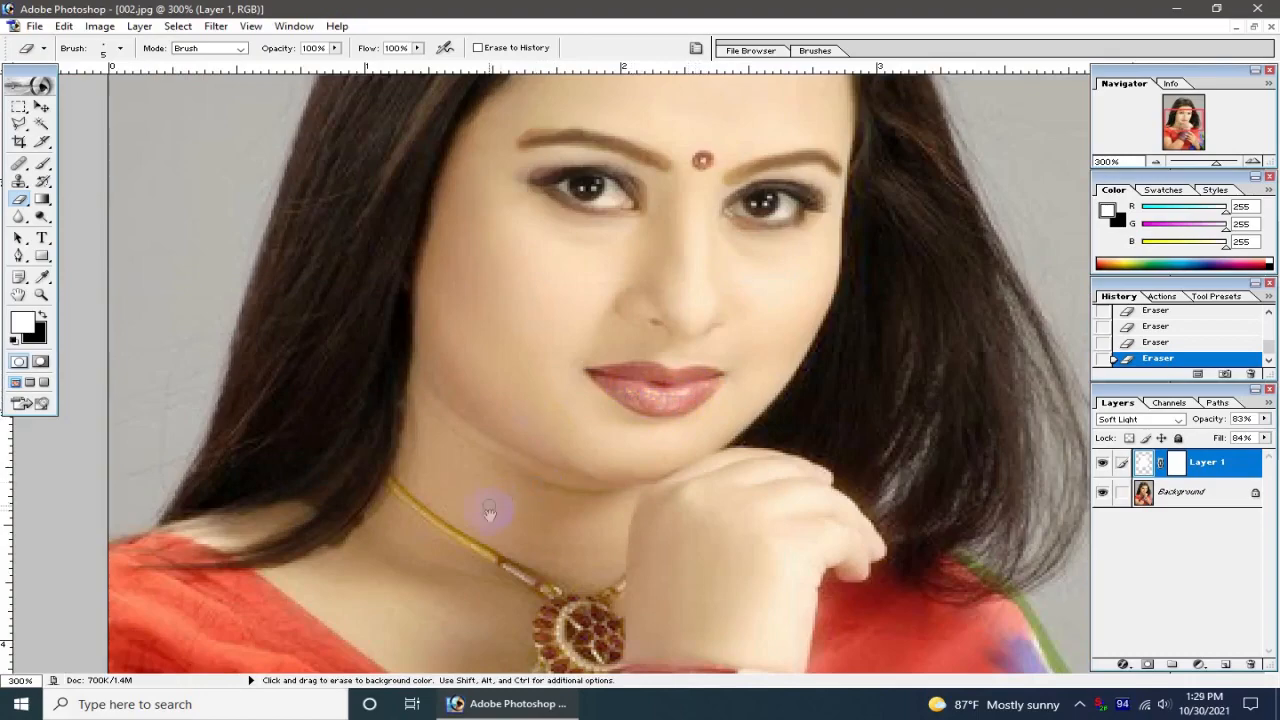
{"action": "scroll", "coordinate": [531, 540], "scroll_direction": "down", "scroll_amount": 5}
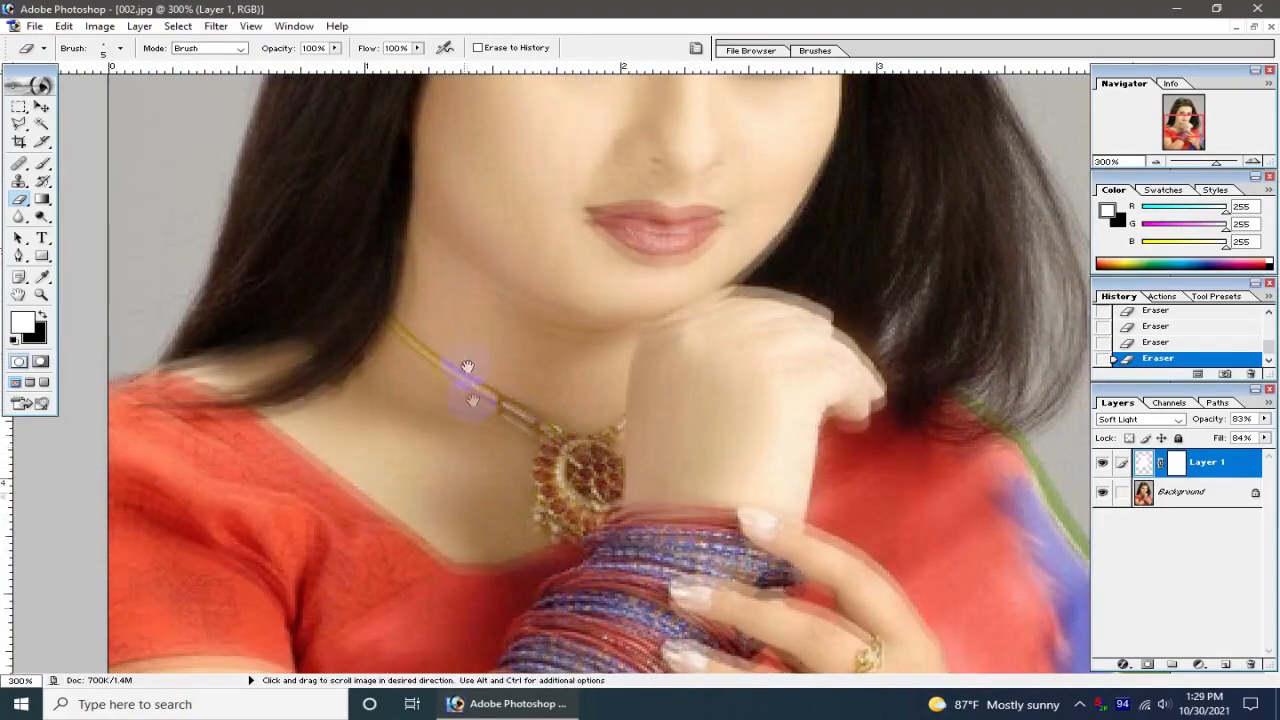
{"action": "left_click_drag", "start_coordinate": [467, 367], "coordinate": [467, 416]}
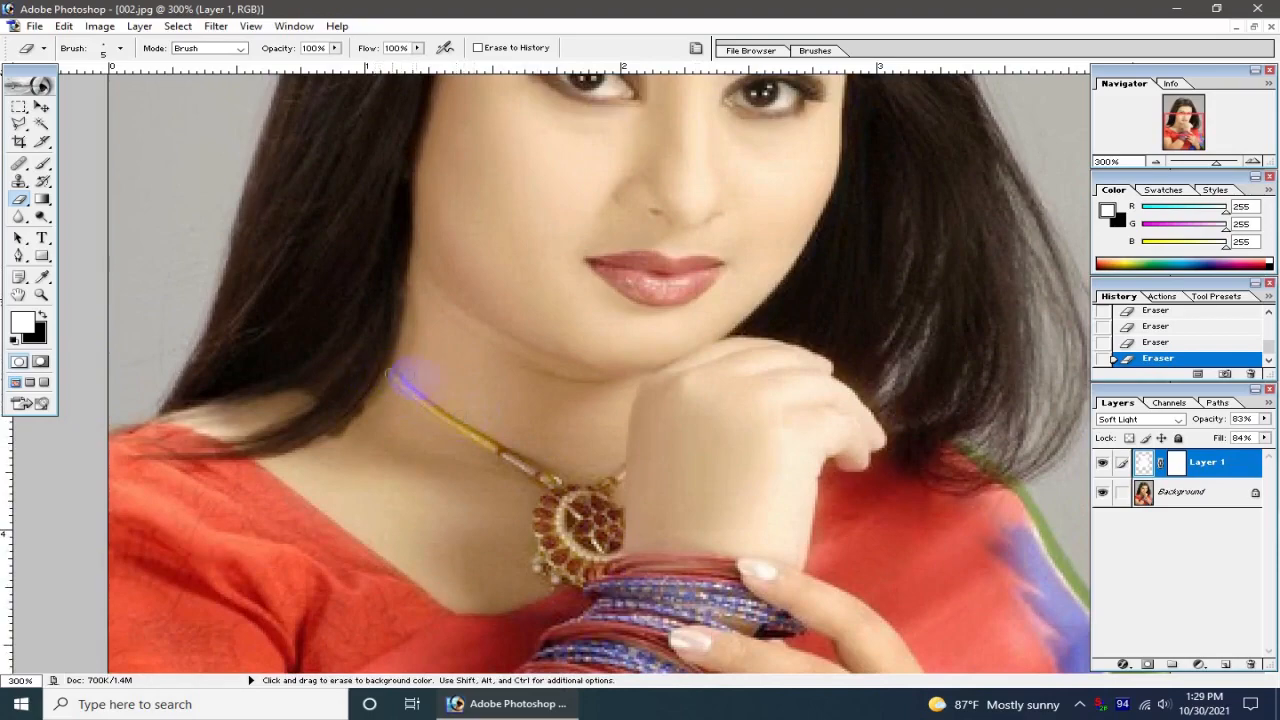
{"action": "key", "text": "ctrl+plus"}
{"action": "key", "text": "ctrl+plus"}
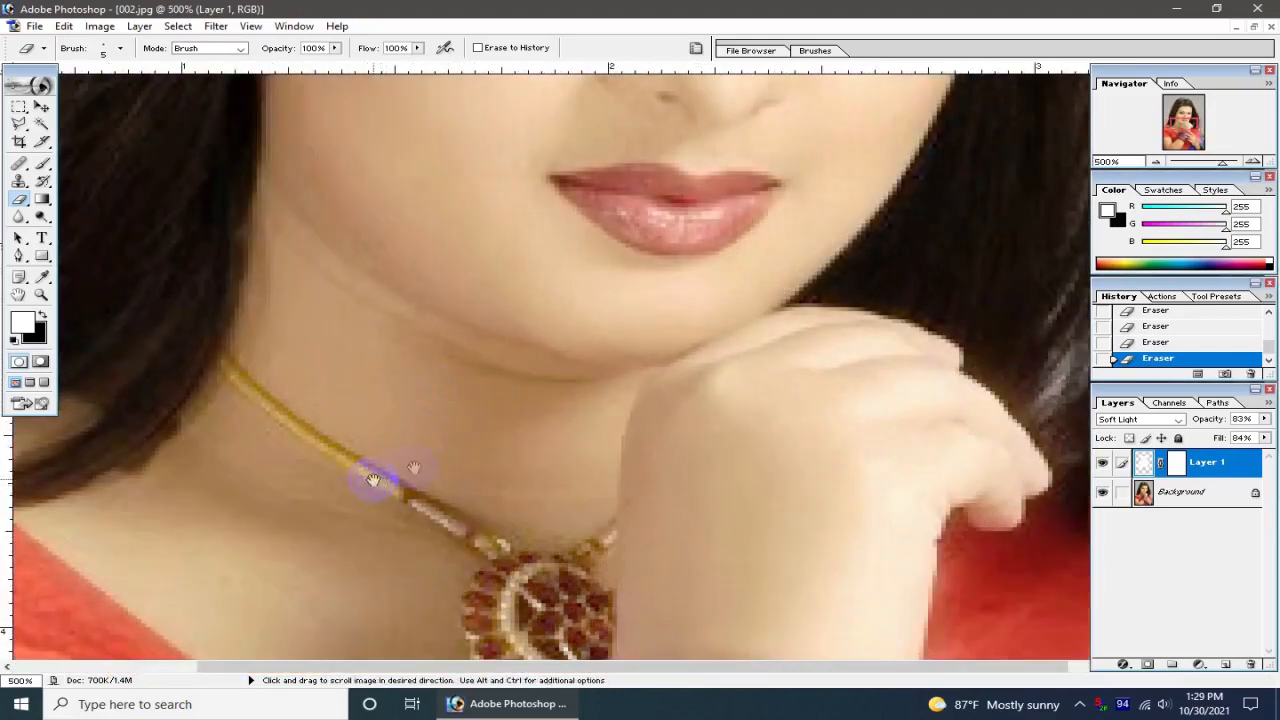
{"action": "left_click_drag", "start_coordinate": [371, 481], "coordinate": [425, 461]}
{"action": "mouse_move", "coordinate": [281, 350]}
{"action": "left_mouse_down"}
{"action": "mouse_move", "coordinate": [425, 460]}
{"action": "mouse_move", "coordinate": [495, 492]}
{"action": "mouse_move", "coordinate": [524, 535]}
{"action": "mouse_move", "coordinate": [489, 498]}
{"action": "mouse_move", "coordinate": [543, 537]}
{"action": "mouse_move", "coordinate": [609, 543]}
{"action": "mouse_move", "coordinate": [663, 518]}
{"action": "mouse_move", "coordinate": [604, 566]}
{"action": "mouse_move", "coordinate": [617, 430]}
{"action": "mouse_move", "coordinate": [566, 415]}
{"action": "mouse_move", "coordinate": [548, 448]}
{"action": "mouse_move", "coordinate": [542, 531]}
{"action": "mouse_move", "coordinate": [581, 548]}
{"action": "mouse_move", "coordinate": [636, 542]}
{"action": "mouse_move", "coordinate": [668, 478]}
{"action": "mouse_move", "coordinate": [651, 425]}
{"action": "mouse_move", "coordinate": [665, 414]}
{"action": "mouse_move", "coordinate": [666, 438]}
{"action": "mouse_move", "coordinate": [646, 425]}
{"action": "mouse_move", "coordinate": [606, 432]}
{"action": "mouse_move", "coordinate": [591, 415]}
{"action": "mouse_move", "coordinate": [566, 490]}
{"action": "mouse_move", "coordinate": [591, 460]}
{"action": "mouse_move", "coordinate": [613, 502]}
{"action": "mouse_move", "coordinate": [636, 518]}
{"action": "mouse_move", "coordinate": [651, 510]}
{"action": "mouse_move", "coordinate": [606, 440]}
{"action": "mouse_move", "coordinate": [562, 468]}
{"action": "mouse_move", "coordinate": [602, 416]}
{"action": "mouse_move", "coordinate": [586, 497]}
{"action": "mouse_move", "coordinate": [645, 498]}
{"action": "mouse_move", "coordinate": [604, 430]}
{"action": "mouse_move", "coordinate": [553, 487]}
{"action": "mouse_move", "coordinate": [560, 535]}
{"action": "mouse_move", "coordinate": [615, 540]}
{"action": "mouse_move", "coordinate": [660, 416]}
{"action": "mouse_move", "coordinate": [580, 397]}
{"action": "mouse_move", "coordinate": [602, 400]}
{"action": "mouse_move", "coordinate": [571, 434]}
{"action": "left_mouse_up"}
{"action": "key", "text": "space"}
{"action": "key", "text": "space"}
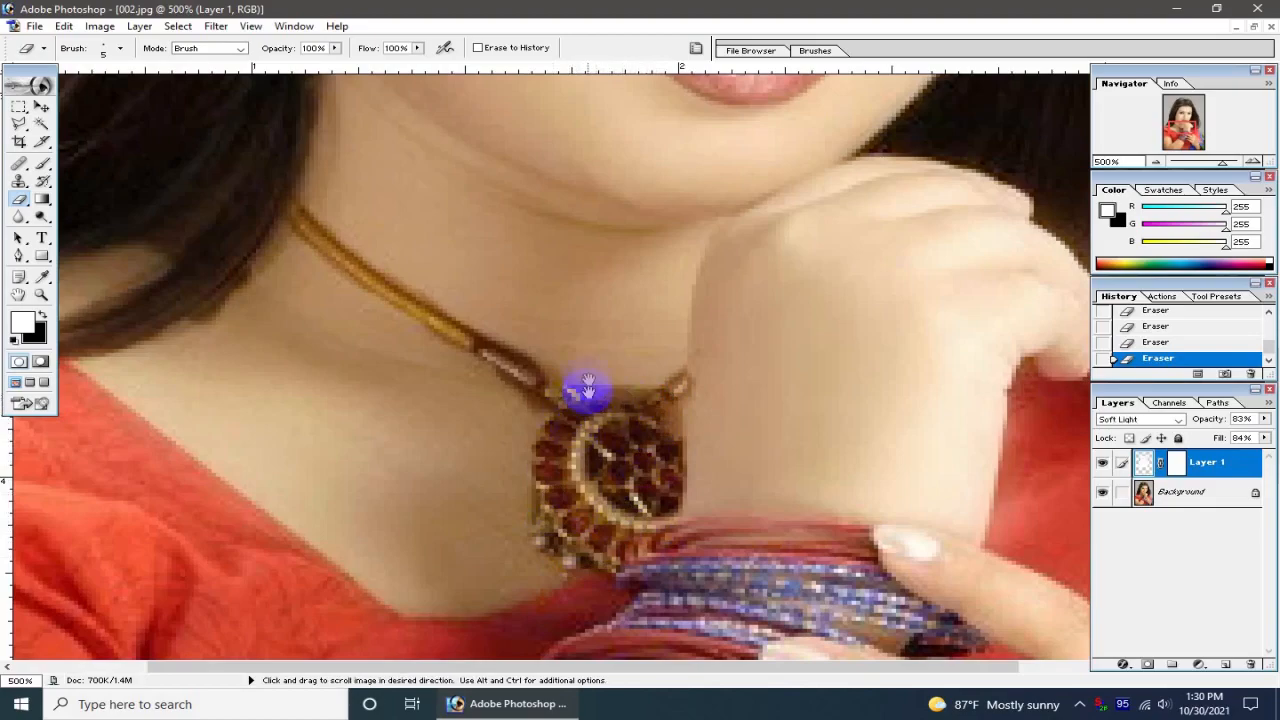
Set the foreground color to black (000000) for retouching the eyebrows
{"action": "left_click_drag", "start_coordinate": [588, 388], "coordinate": [531, 594]}
{"action": "left_click_drag", "start_coordinate": [543, 160], "coordinate": [482, 551]}
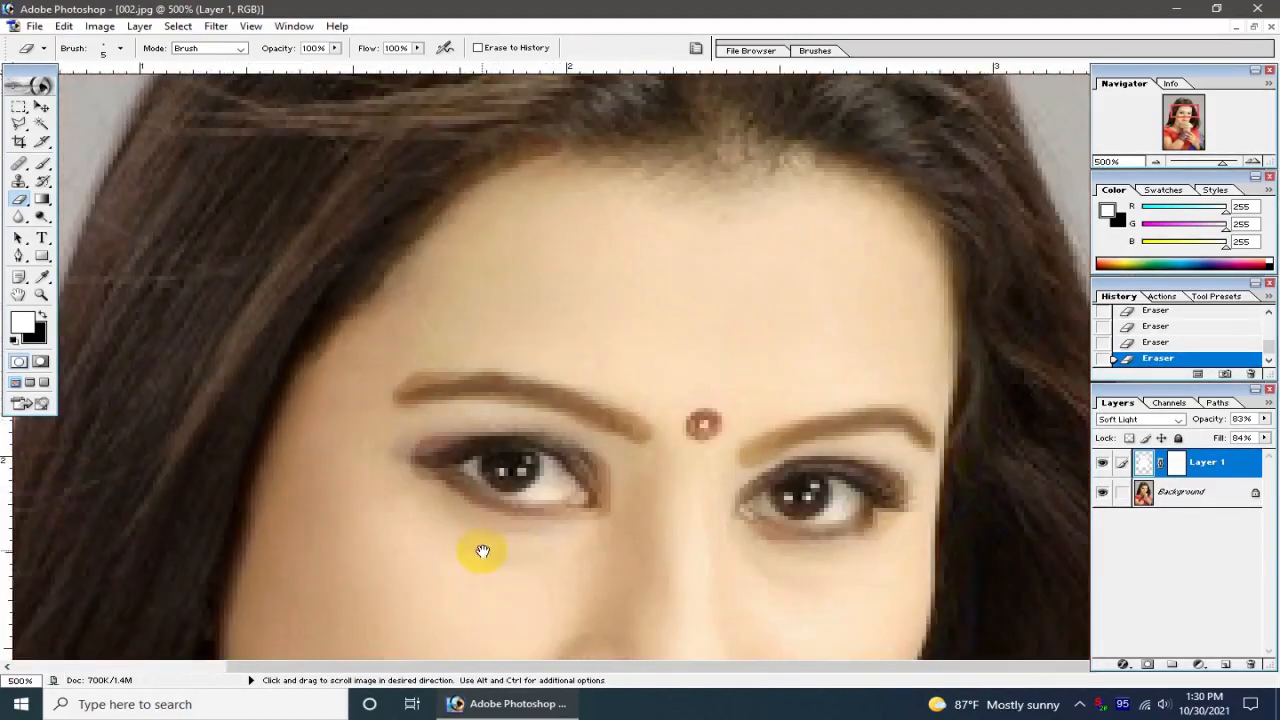
{"action": "left_click", "coordinate": [21, 324]}
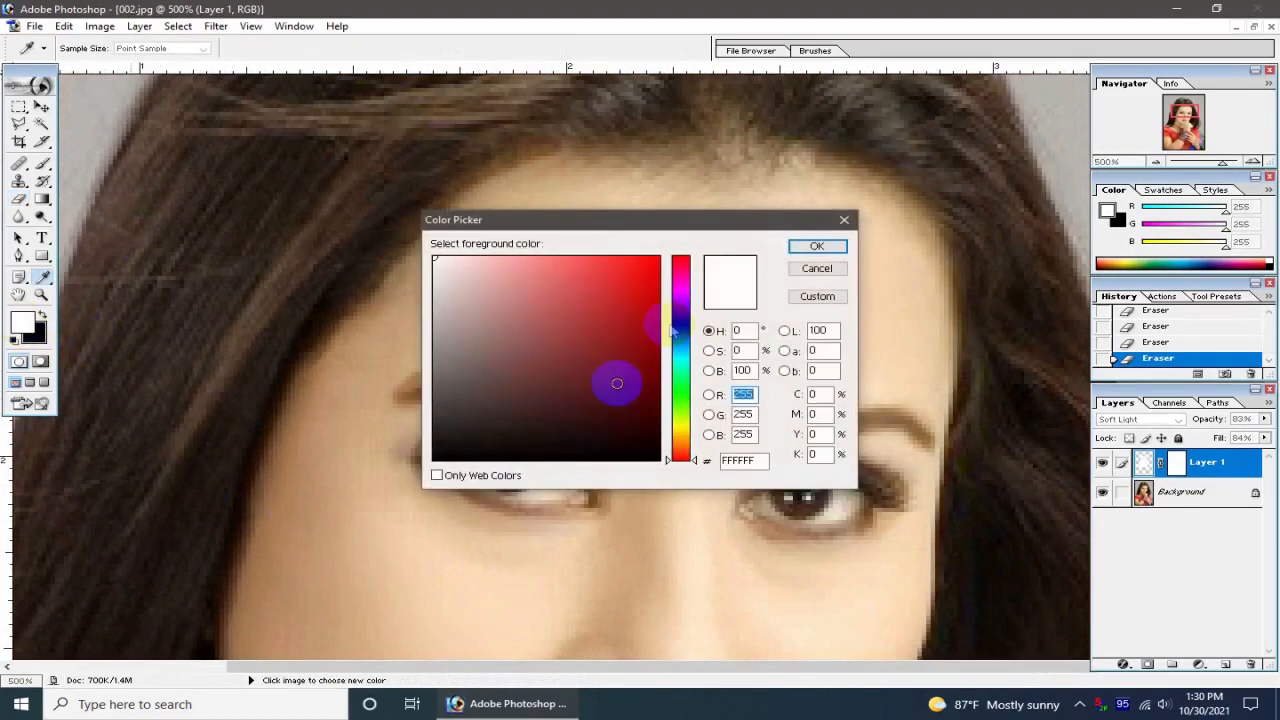
{"action": "left_click_drag", "start_coordinate": [608, 435], "coordinate": [697, 486]}
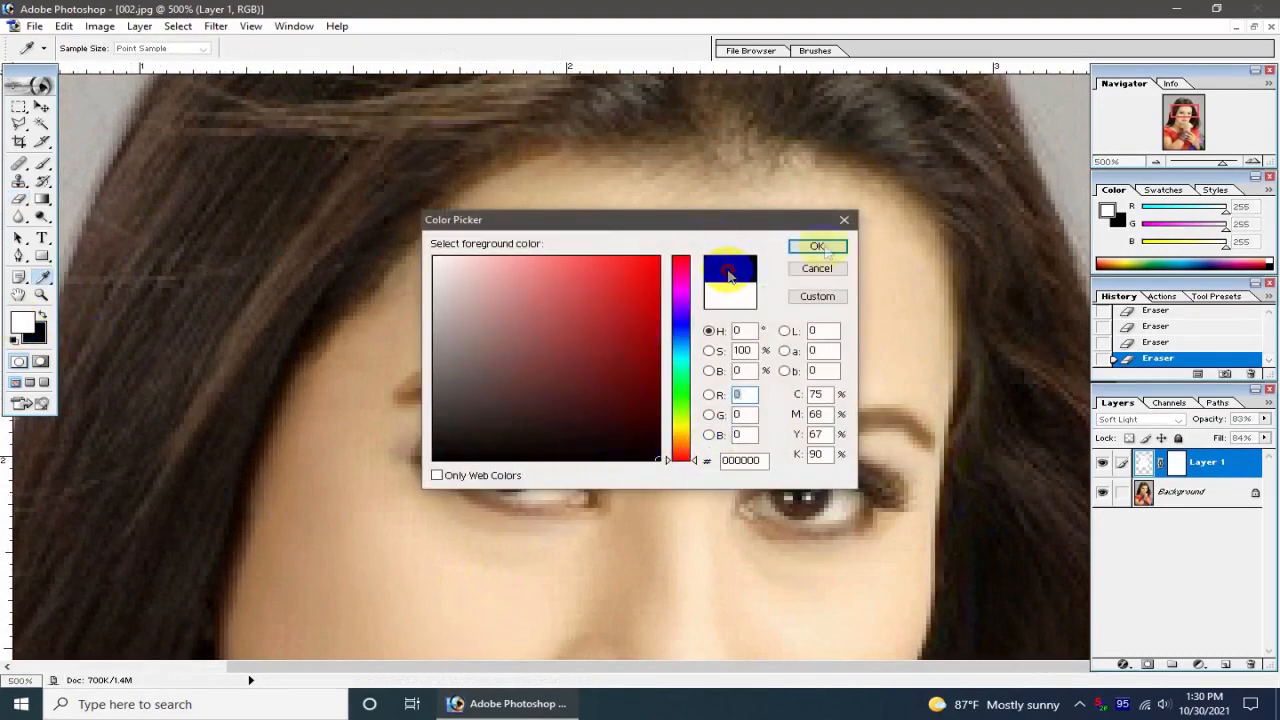
{"action": "left_click", "coordinate": [818, 247]}
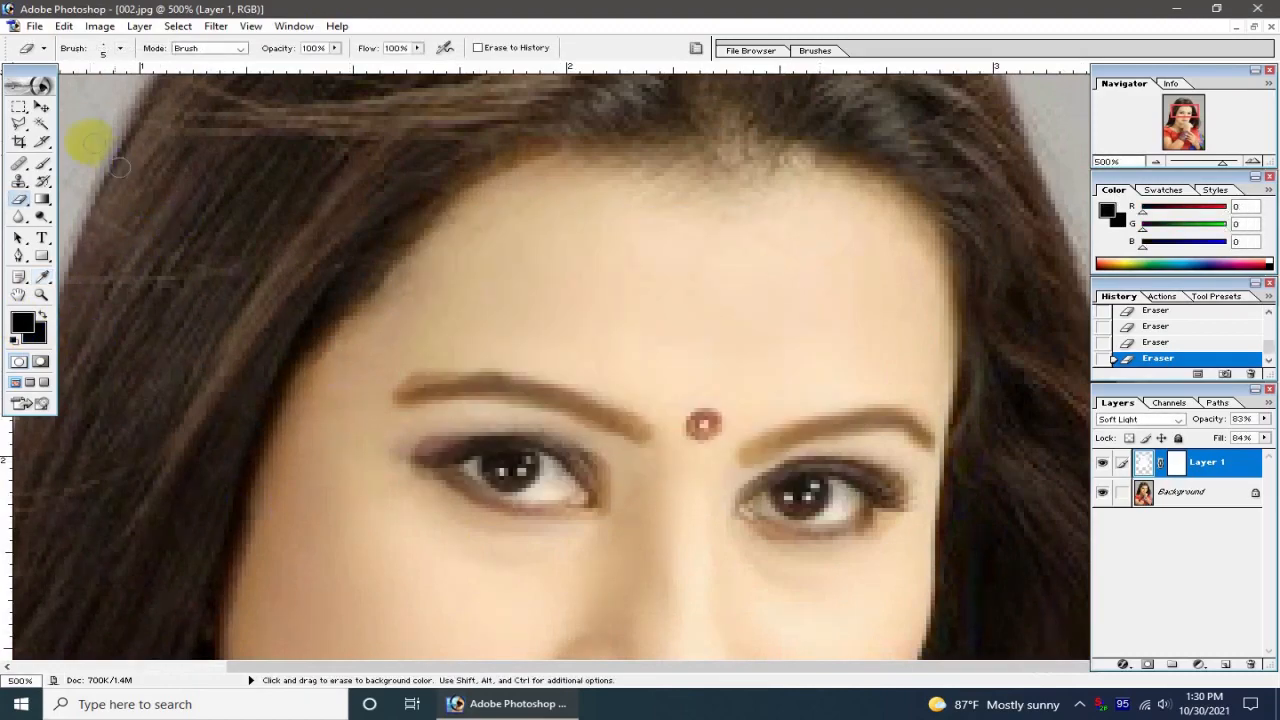
Darken both eyebrows with black brush strokes on Layer 1, starting with a 6-pixel brush
{"action": "left_click", "coordinate": [43, 164]}
{"action": "left_click_drag", "start_coordinate": [482, 381], "coordinate": [507, 388]}
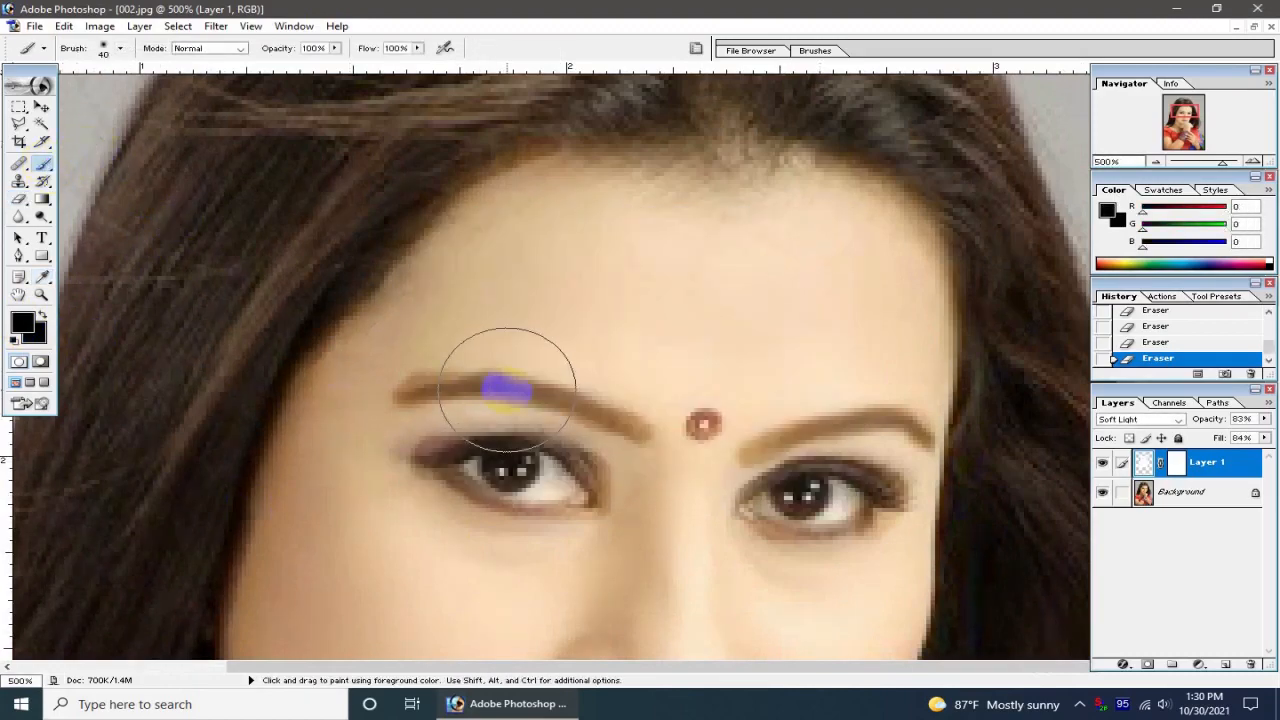
{"action": "key", "text": "bracketleft"}
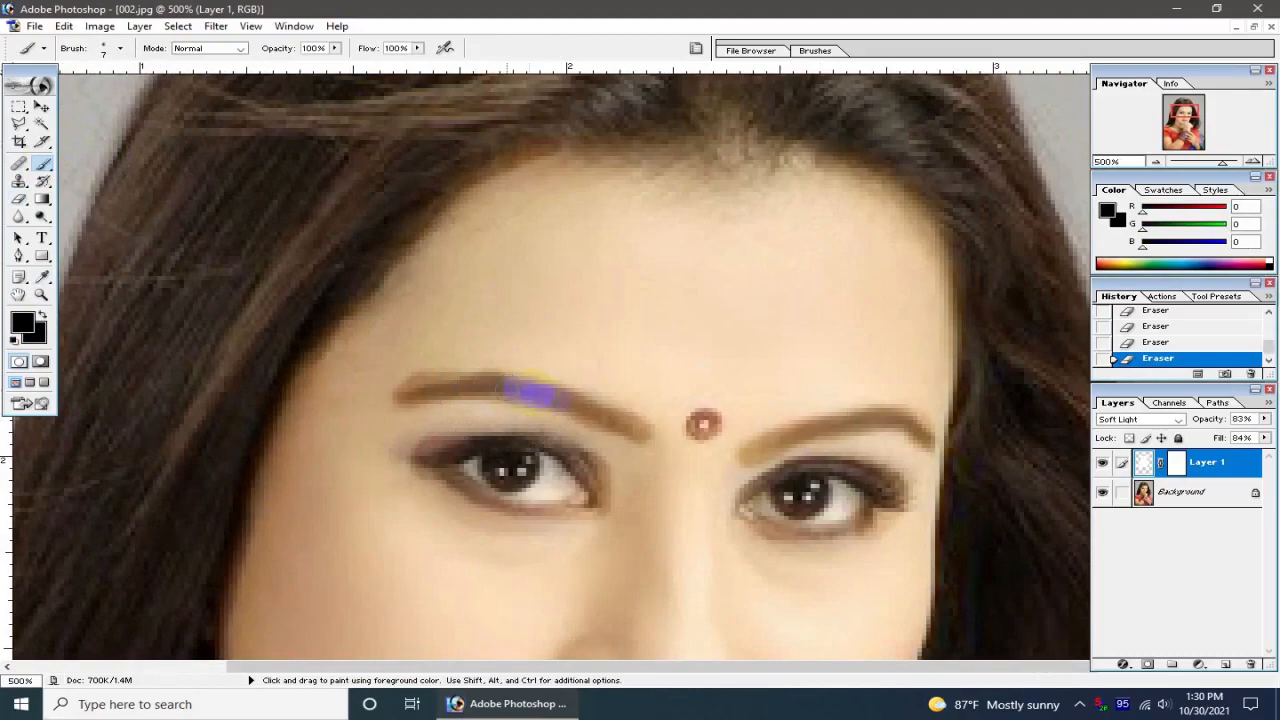
{"action": "key", "text": "ctrl+plus"}
{"action": "key", "text": "ctrl+plus"}
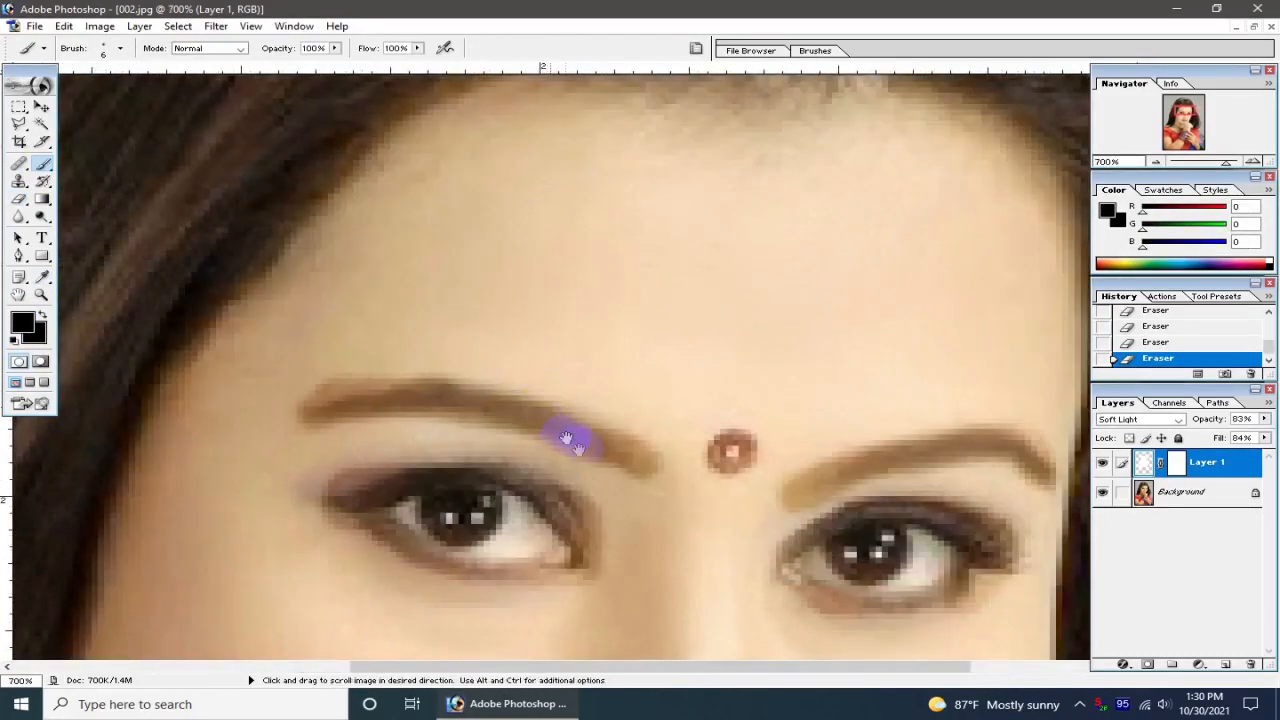
{"action": "mouse_move", "coordinate": [576, 445]}
{"action": "left_mouse_down"}
{"action": "mouse_move", "coordinate": [586, 354]}
{"action": "mouse_move", "coordinate": [517, 342]}
{"action": "mouse_move", "coordinate": [480, 356]}
{"action": "mouse_move", "coordinate": [637, 368]}
{"action": "mouse_move", "coordinate": [607, 346]}
{"action": "mouse_move", "coordinate": [580, 340]}
{"action": "mouse_move", "coordinate": [620, 361]}
{"action": "mouse_move", "coordinate": [517, 318]}
{"action": "mouse_move", "coordinate": [565, 333]}
{"action": "mouse_move", "coordinate": [422, 300]}
{"action": "mouse_move", "coordinate": [493, 311]}
{"action": "mouse_move", "coordinate": [357, 297]}
{"action": "mouse_move", "coordinate": [424, 299]}
{"action": "mouse_move", "coordinate": [317, 291]}
{"action": "mouse_move", "coordinate": [253, 315]}
{"action": "mouse_move", "coordinate": [307, 292]}
{"action": "mouse_move", "coordinate": [292, 294]}
{"action": "mouse_move", "coordinate": [459, 302]}
{"action": "mouse_move", "coordinate": [432, 300]}
{"action": "mouse_move", "coordinate": [565, 324]}
{"action": "mouse_move", "coordinate": [637, 366]}
{"action": "left_mouse_up"}
{"action": "key", "text": "ctrl+plus"}
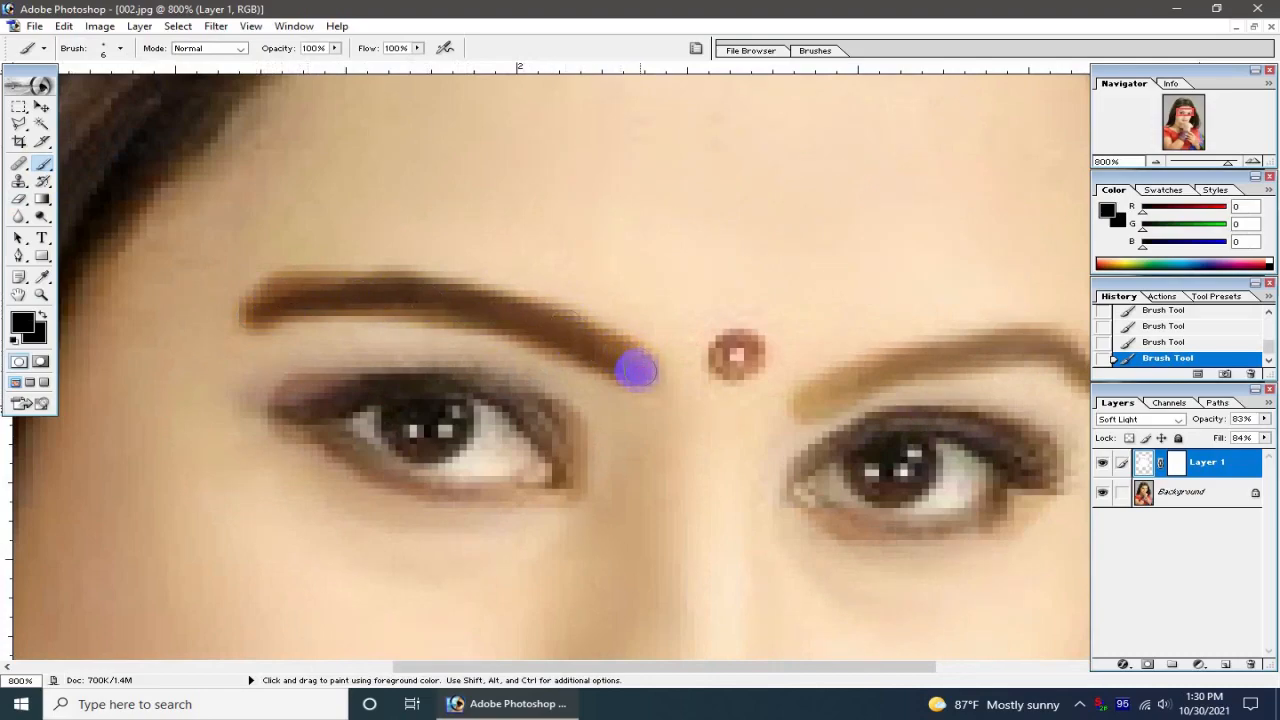
{"action": "key", "text": "space"}
{"action": "mouse_move", "coordinate": [850, 378]}
{"action": "left_mouse_down"}
{"action": "mouse_move", "coordinate": [509, 350]}
{"action": "mouse_move", "coordinate": [492, 384]}
{"action": "mouse_move", "coordinate": [463, 387]}
{"action": "mouse_move", "coordinate": [540, 354]}
{"action": "mouse_move", "coordinate": [494, 365]}
{"action": "mouse_move", "coordinate": [533, 359]}
{"action": "mouse_move", "coordinate": [464, 386]}
{"action": "mouse_move", "coordinate": [507, 363]}
{"action": "mouse_move", "coordinate": [472, 375]}
{"action": "mouse_move", "coordinate": [686, 323]}
{"action": "mouse_move", "coordinate": [747, 359]}
{"action": "mouse_move", "coordinate": [714, 328]}
{"action": "mouse_move", "coordinate": [732, 334]}
{"action": "mouse_move", "coordinate": [667, 323]}
{"action": "mouse_move", "coordinate": [563, 335]}
{"action": "mouse_move", "coordinate": [468, 384]}
{"action": "left_mouse_up"}
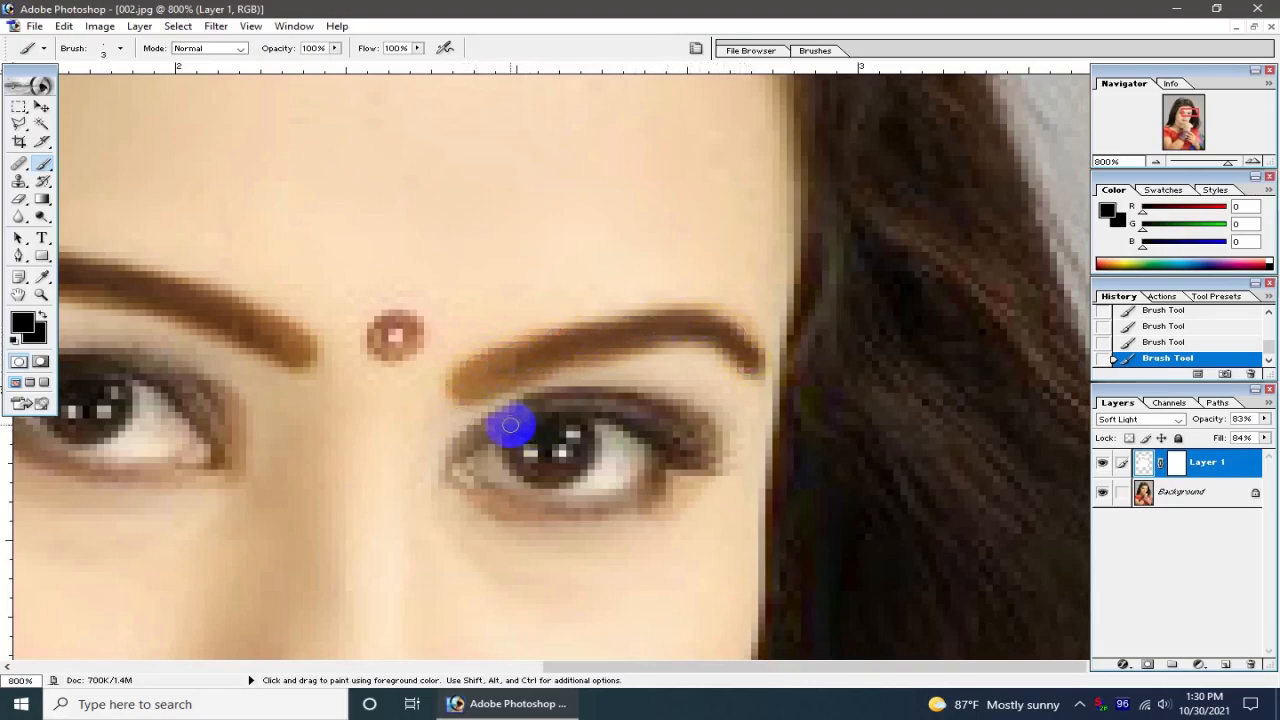
Darken the outline of the woman's left eye with a 3-pixel black brush and its iris with a 10-pixel brush
{"action": "mouse_move", "coordinate": [510, 425]}
{"action": "left_mouse_down"}
{"action": "mouse_move", "coordinate": [480, 448]}
{"action": "mouse_move", "coordinate": [562, 401]}
{"action": "mouse_move", "coordinate": [626, 400]}
{"action": "mouse_move", "coordinate": [688, 428]}
{"action": "mouse_move", "coordinate": [698, 447]}
{"action": "mouse_move", "coordinate": [694, 421]}
{"action": "mouse_move", "coordinate": [657, 490]}
{"action": "mouse_move", "coordinate": [563, 508]}
{"action": "mouse_move", "coordinate": [491, 497]}
{"action": "mouse_move", "coordinate": [453, 469]}
{"action": "left_mouse_up"}
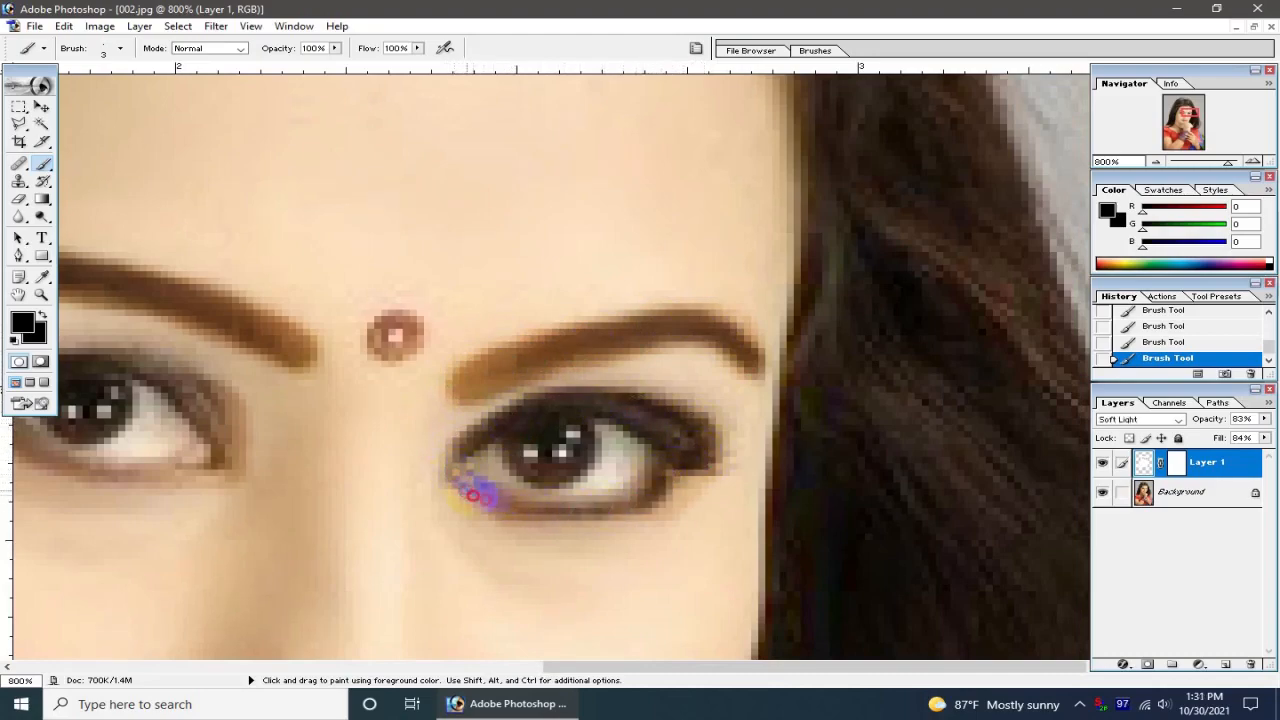
{"action": "mouse_move", "coordinate": [570, 510]}
{"action": "left_mouse_down"}
{"action": "mouse_move", "coordinate": [645, 508]}
{"action": "mouse_move", "coordinate": [675, 469]}
{"action": "mouse_move", "coordinate": [560, 474]}
{"action": "left_mouse_up"}
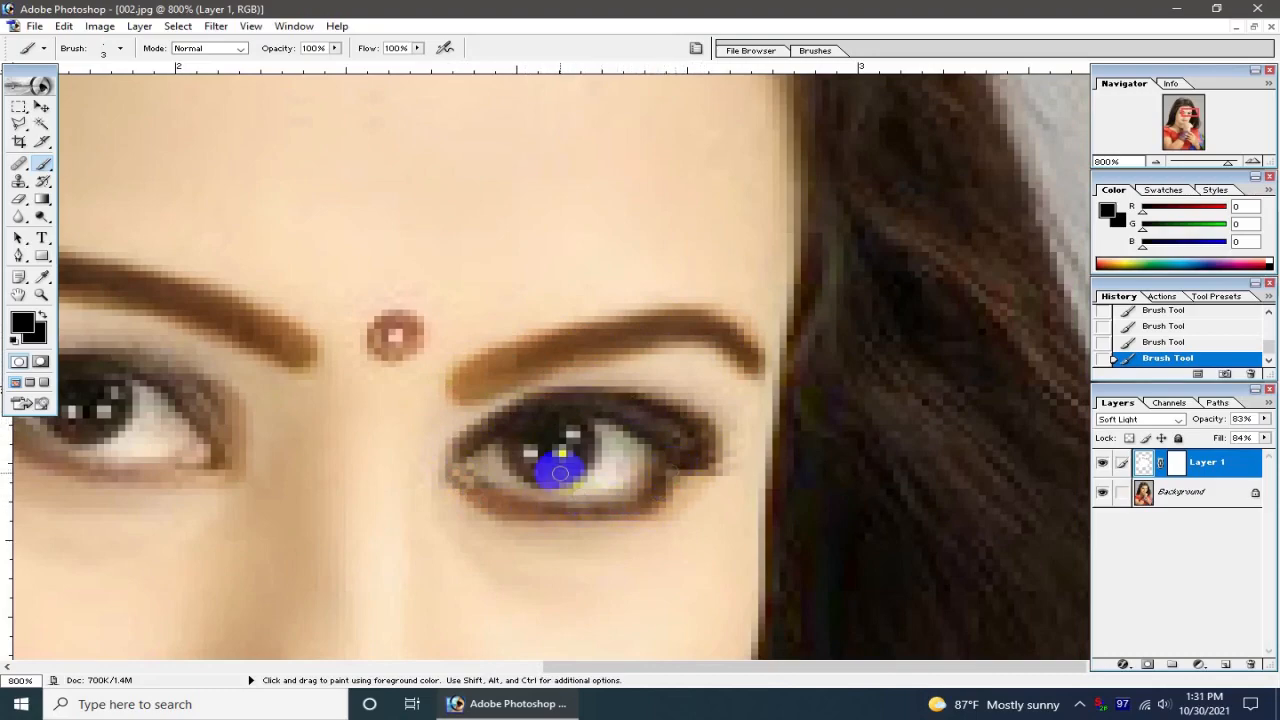
{"action": "key", "text": "bracketright"}
{"action": "key", "text": "bracketright"}
{"action": "key", "text": "bracketright"}
{"action": "key", "text": "bracketright"}
{"action": "key", "text": "bracketleft"}
{"action": "key", "text": "bracketleft"}
{"action": "left_click", "coordinate": [551, 453]}
{"action": "mouse_move", "coordinate": [551, 453]}
{"action": "left_mouse_down"}
{"action": "mouse_move", "coordinate": [557, 440]}
{"action": "mouse_move", "coordinate": [562, 454]}
{"action": "left_mouse_up"}
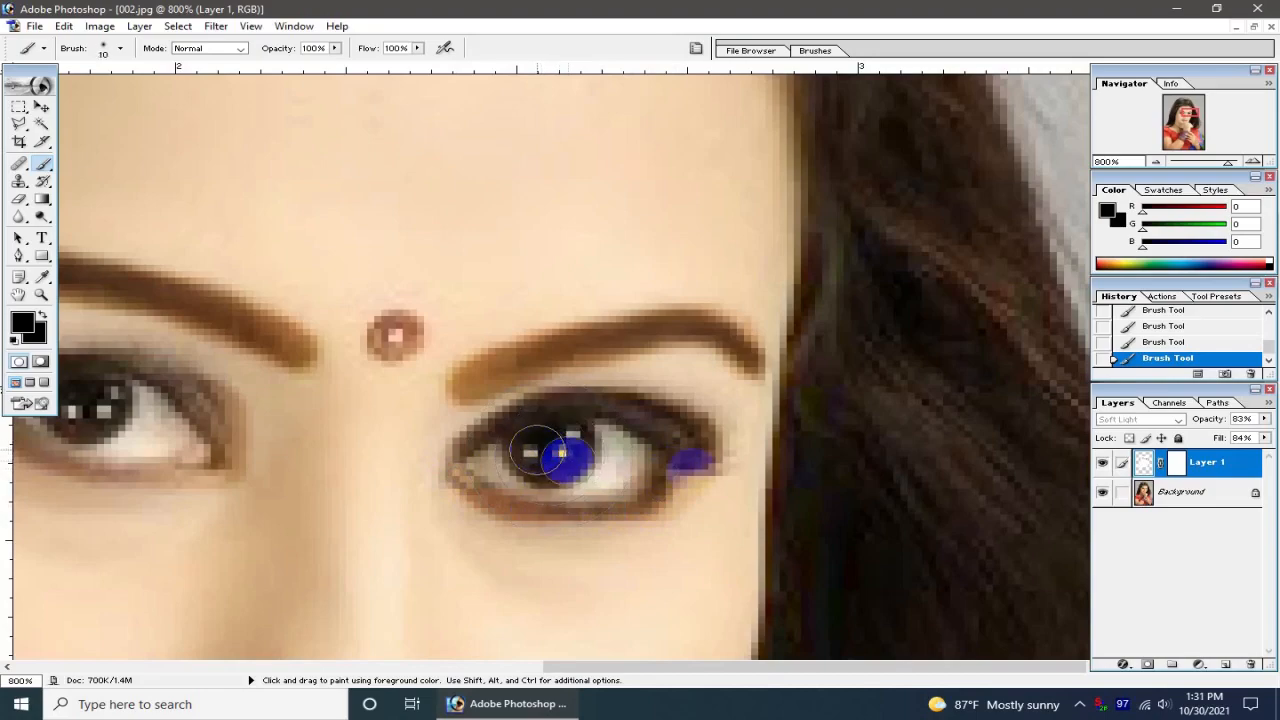
Darken the iris of the woman's right eye with a 10-pixel black brush and its lash lines with a 3-pixel brush
{"action": "key", "text": "space"}
{"action": "left_click_drag", "start_coordinate": [365, 449], "coordinate": [746, 467]}
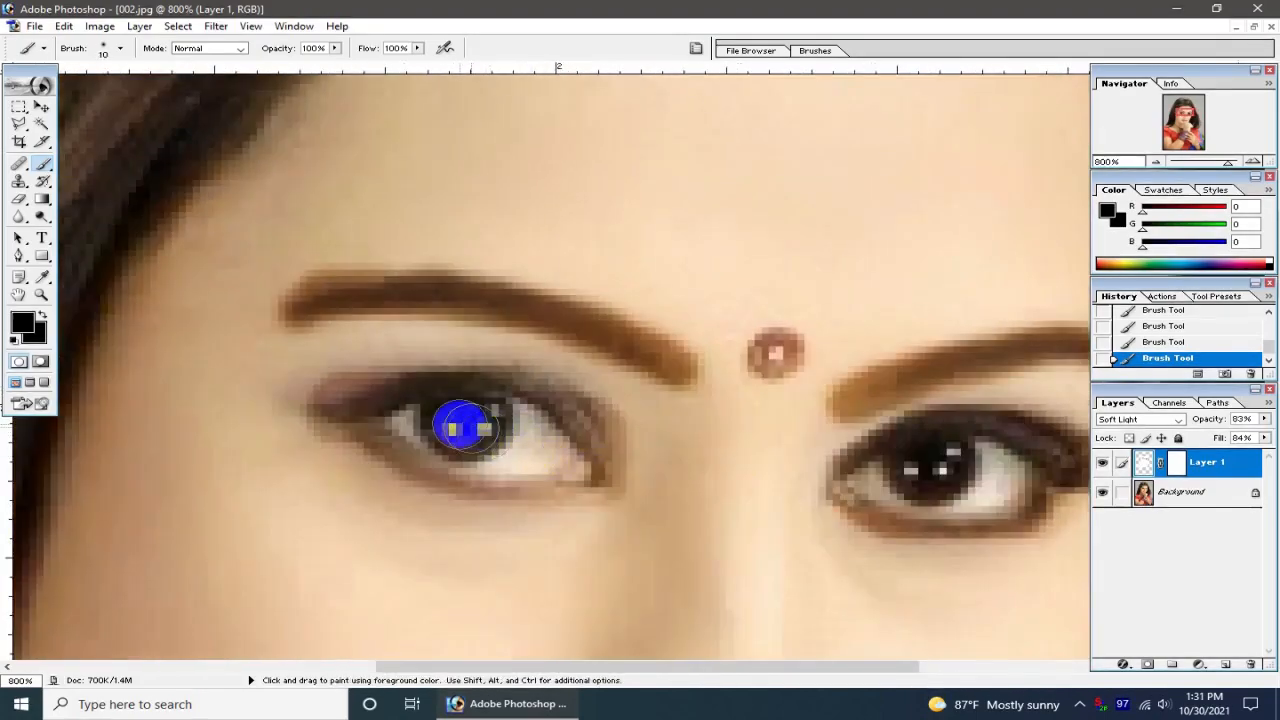
{"action": "left_click_drag", "start_coordinate": [455, 426], "coordinate": [493, 425]}
{"action": "key", "text": "bracketleft"}
{"action": "key", "text": "bracketleft"}
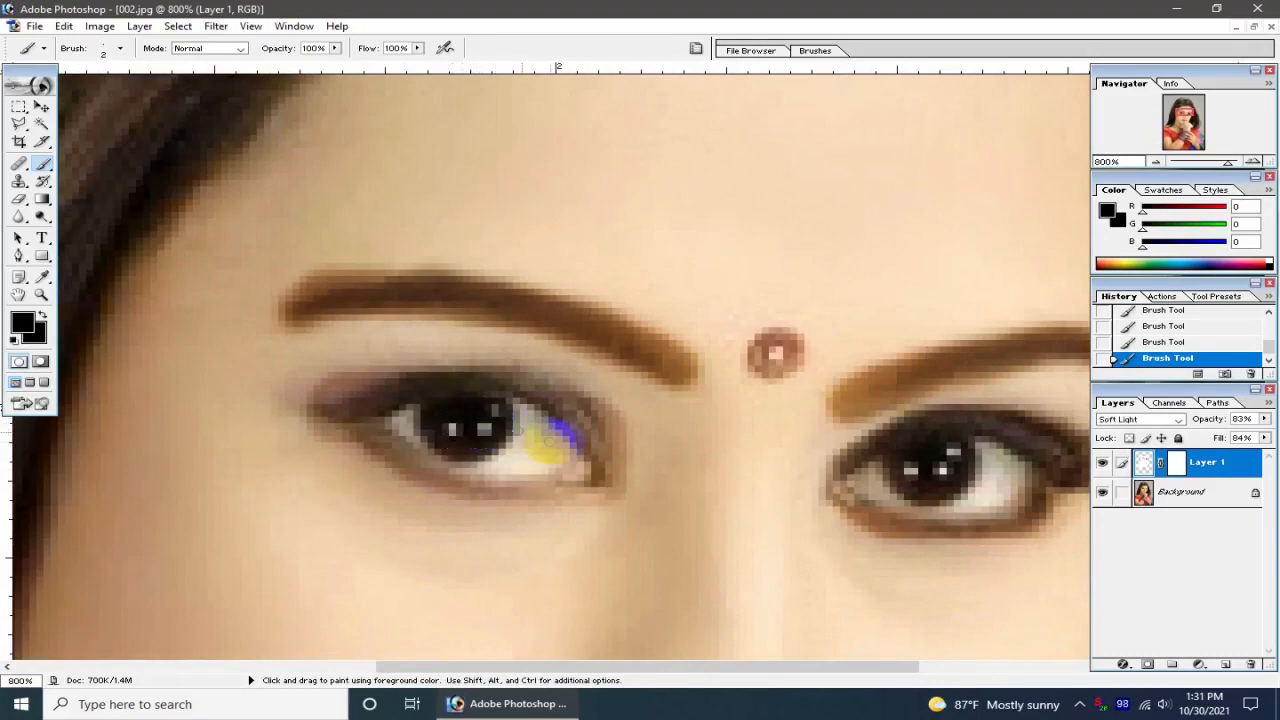
{"action": "mouse_move", "coordinate": [598, 452]}
{"action": "left_mouse_down"}
{"action": "mouse_move", "coordinate": [565, 404]}
{"action": "mouse_move", "coordinate": [530, 398]}
{"action": "mouse_move", "coordinate": [575, 420]}
{"action": "mouse_move", "coordinate": [476, 389]}
{"action": "mouse_move", "coordinate": [531, 395]}
{"action": "mouse_move", "coordinate": [360, 385]}
{"action": "mouse_move", "coordinate": [377, 386]}
{"action": "mouse_move", "coordinate": [340, 409]}
{"action": "mouse_move", "coordinate": [378, 392]}
{"action": "mouse_move", "coordinate": [344, 414]}
{"action": "mouse_move", "coordinate": [416, 471]}
{"action": "left_mouse_up"}
{"action": "mouse_move", "coordinate": [464, 485]}
{"action": "left_mouse_down"}
{"action": "mouse_move", "coordinate": [583, 491]}
{"action": "mouse_move", "coordinate": [594, 474]}
{"action": "mouse_move", "coordinate": [575, 489]}
{"action": "left_mouse_up"}
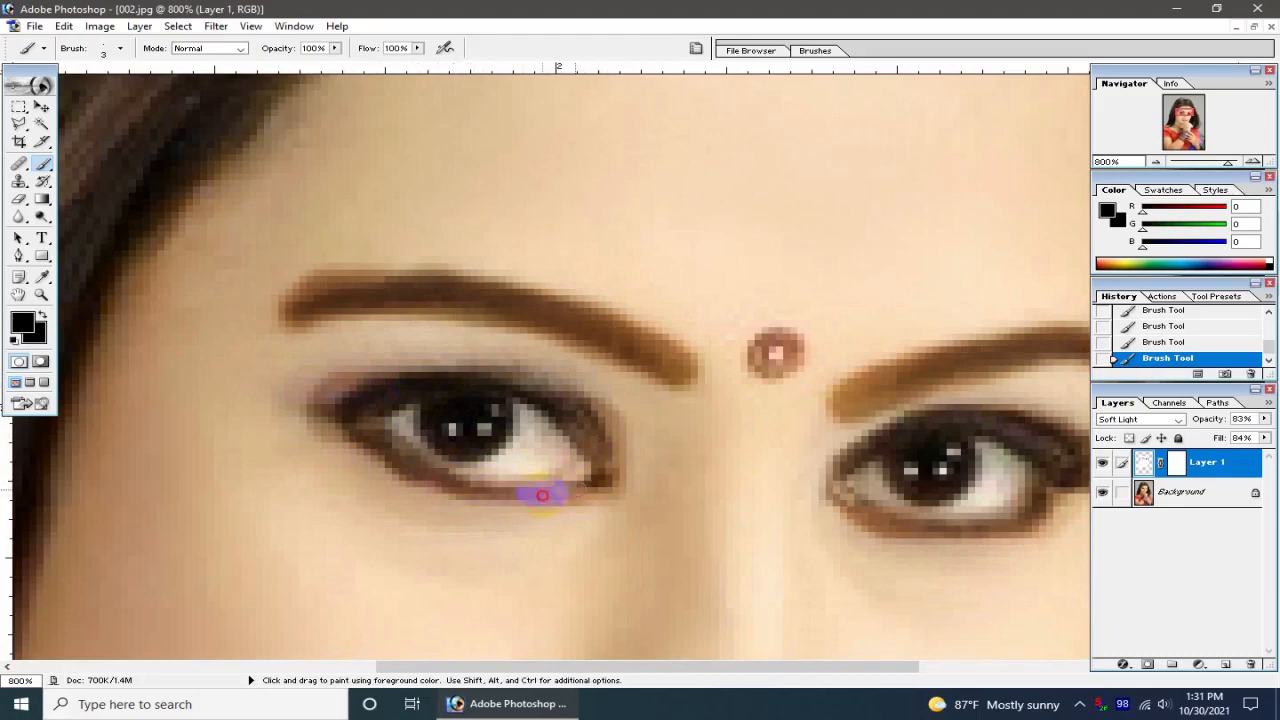
{"action": "mouse_move", "coordinate": [592, 487]}
{"action": "left_mouse_down"}
{"action": "mouse_move", "coordinate": [475, 489]}
{"action": "mouse_move", "coordinate": [464, 484]}
{"action": "mouse_move", "coordinate": [596, 479]}
{"action": "mouse_move", "coordinate": [545, 493]}
{"action": "mouse_move", "coordinate": [556, 493]}
{"action": "mouse_move", "coordinate": [462, 481]}
{"action": "mouse_move", "coordinate": [405, 463]}
{"action": "mouse_move", "coordinate": [331, 405]}
{"action": "mouse_move", "coordinate": [339, 394]}
{"action": "mouse_move", "coordinate": [327, 404]}
{"action": "mouse_move", "coordinate": [347, 436]}
{"action": "mouse_move", "coordinate": [479, 490]}
{"action": "mouse_move", "coordinate": [594, 478]}
{"action": "mouse_move", "coordinate": [546, 491]}
{"action": "left_mouse_up"}
Set the foreground color to red (FF0000) and paint over the forehead bindi, using brush sizes between 4 and 6 pixels
{"action": "key", "text": "ctrl+minus"}
{"action": "key", "text": "ctrl+minus"}
{"action": "key", "text": "ctrl+minus"}
{"action": "key", "text": "ctrl+minus"}
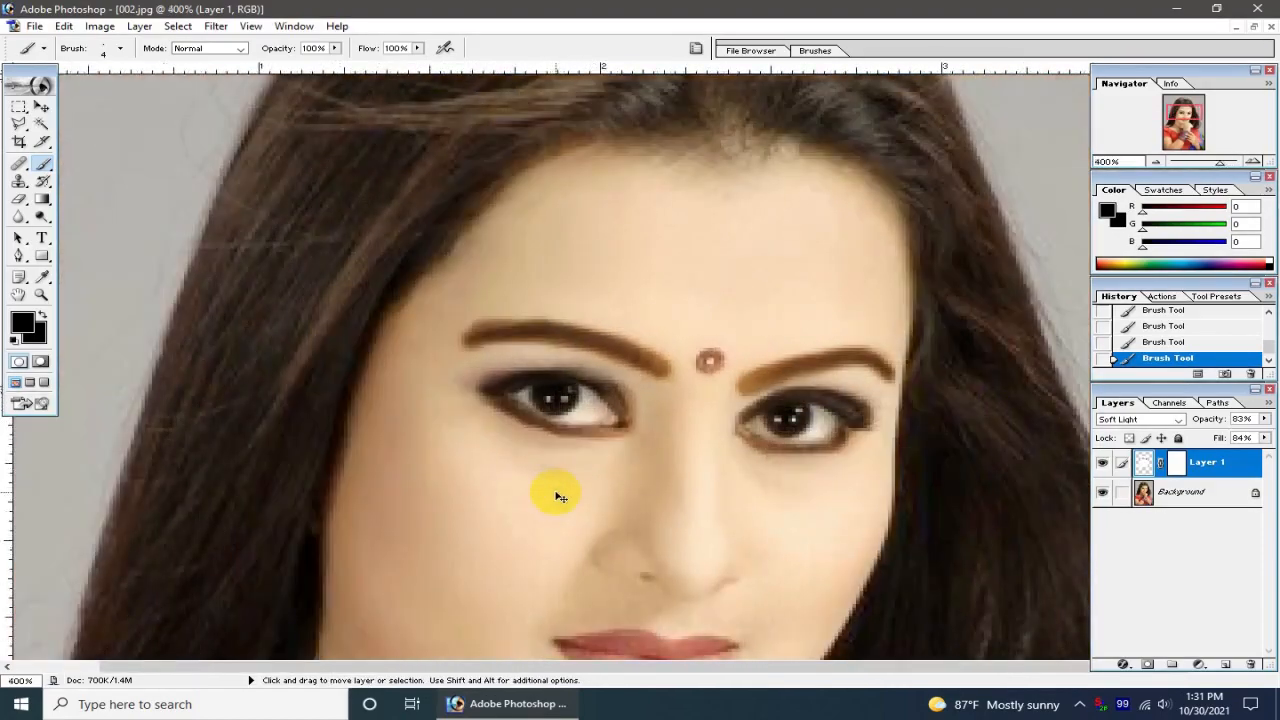
{"action": "key", "text": "ctrl+plus"}
{"action": "key", "text": "ctrl+plus"}
{"action": "key", "text": "ctrl+plus"}
{"action": "left_click_drag", "start_coordinate": [786, 382], "coordinate": [652, 429]}
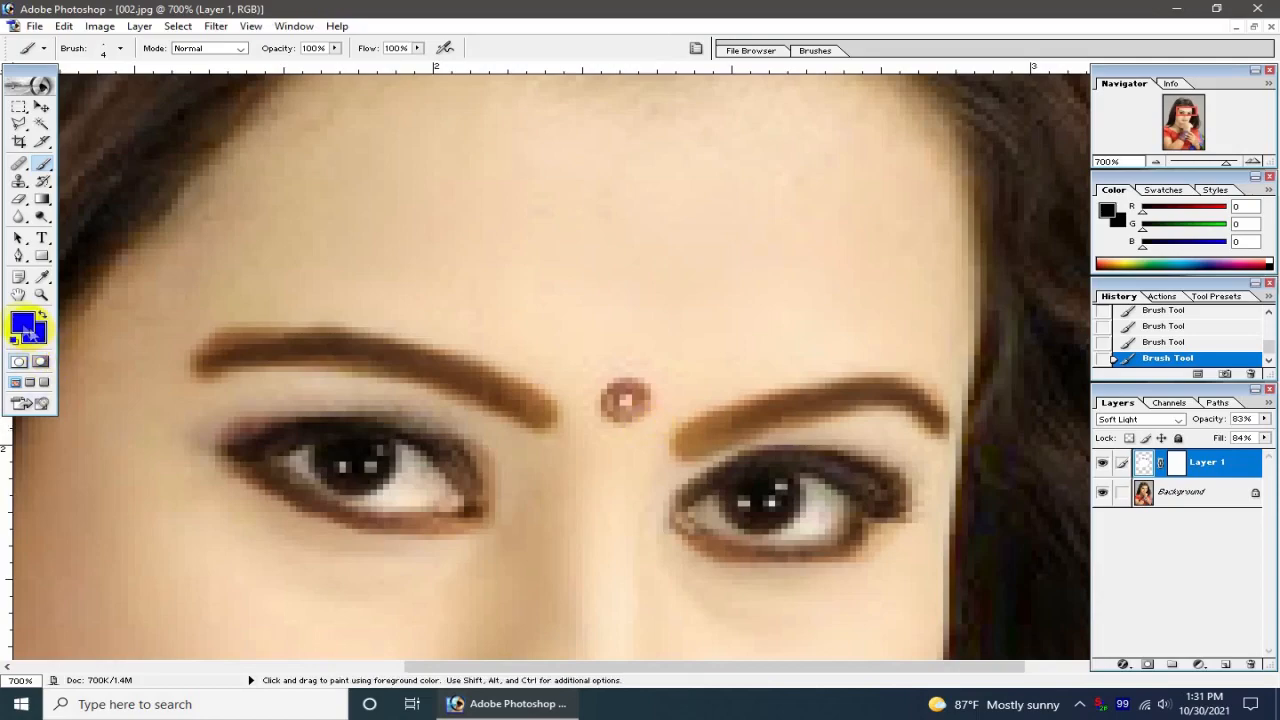
{"action": "left_click", "coordinate": [24, 330]}
{"action": "left_click_drag", "start_coordinate": [634, 277], "coordinate": [661, 256]}
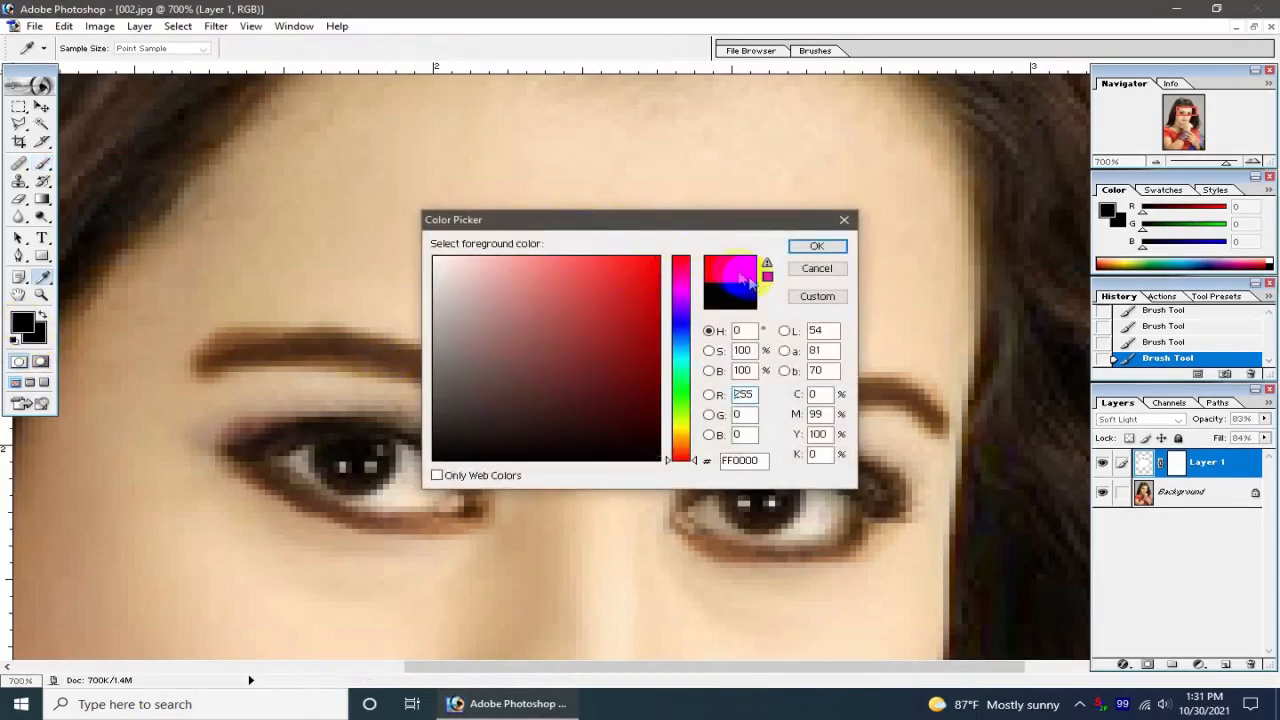
{"action": "left_click", "coordinate": [815, 246]}
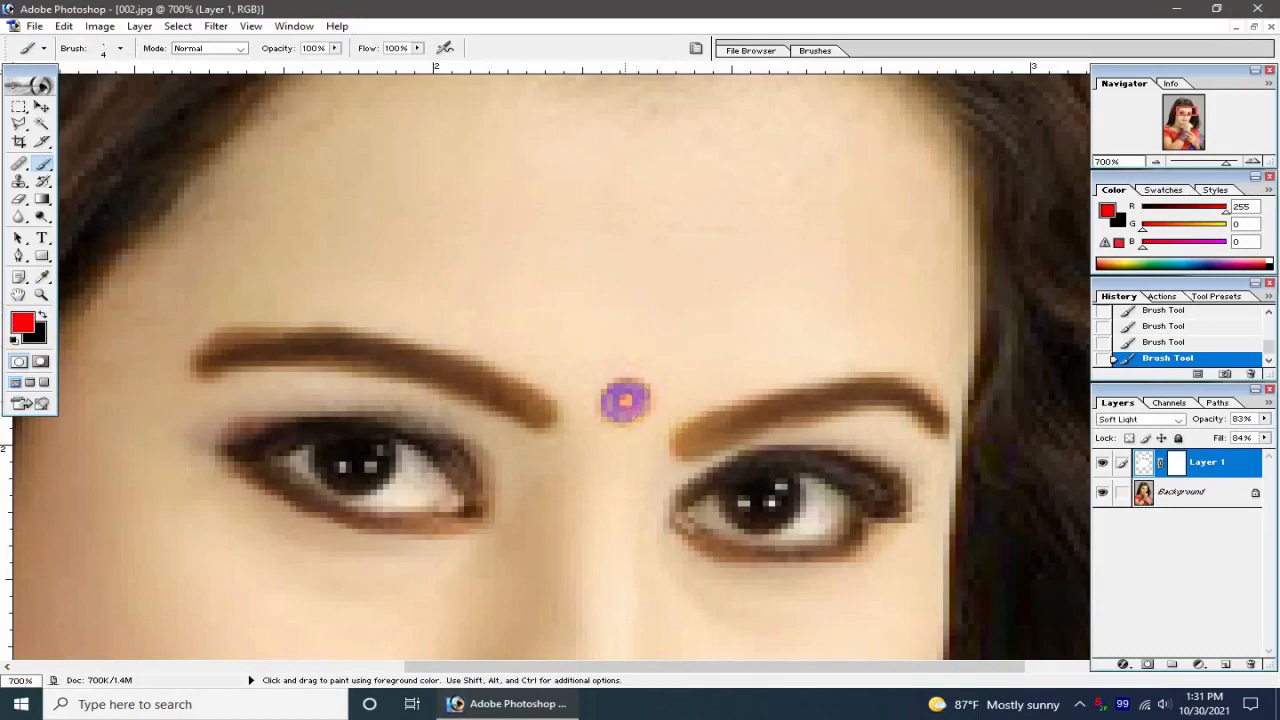
{"action": "left_click_drag", "start_coordinate": [625, 401], "coordinate": [620, 401]}
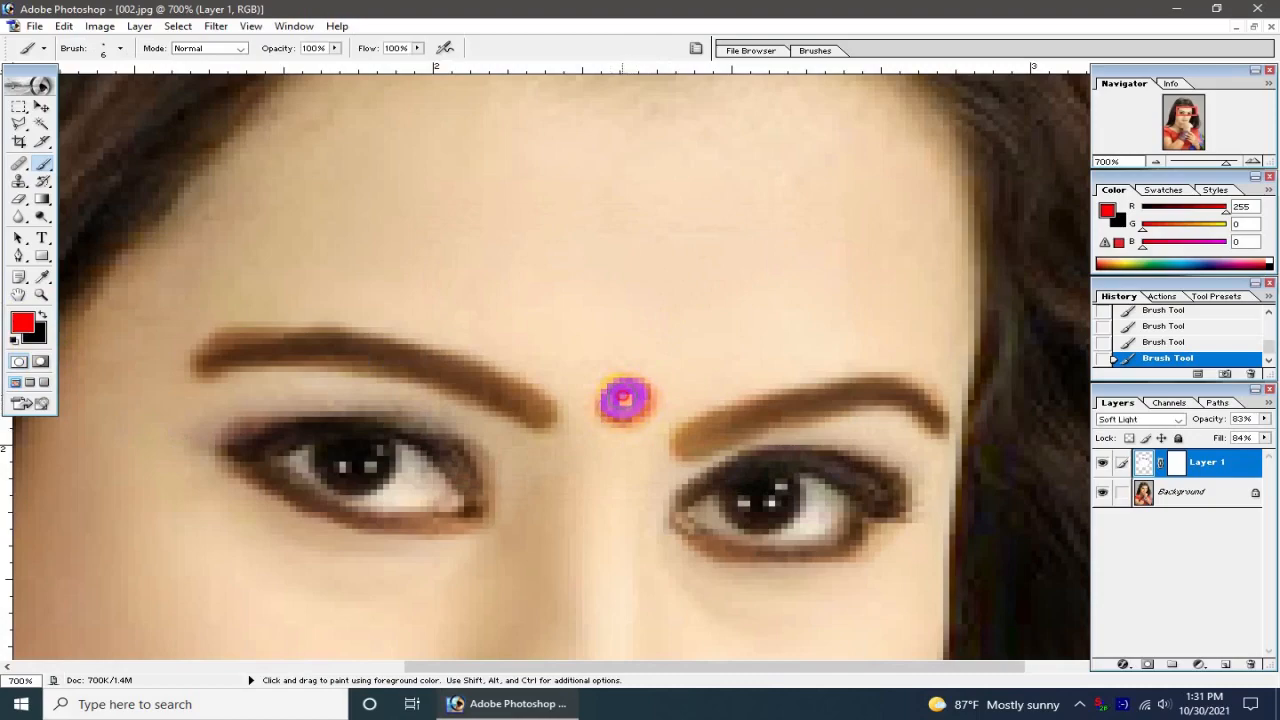
Examine the retouched eyes, eyebrows, bindi and lips at 200% and 400% zoom
{"action": "key", "text": "ctrl+minus"}
{"action": "key", "text": "ctrl+minus"}
{"action": "key", "text": "ctrl+minus"}
{"action": "key", "text": "ctrl+minus"}
{"action": "key", "text": "ctrl+minus"}
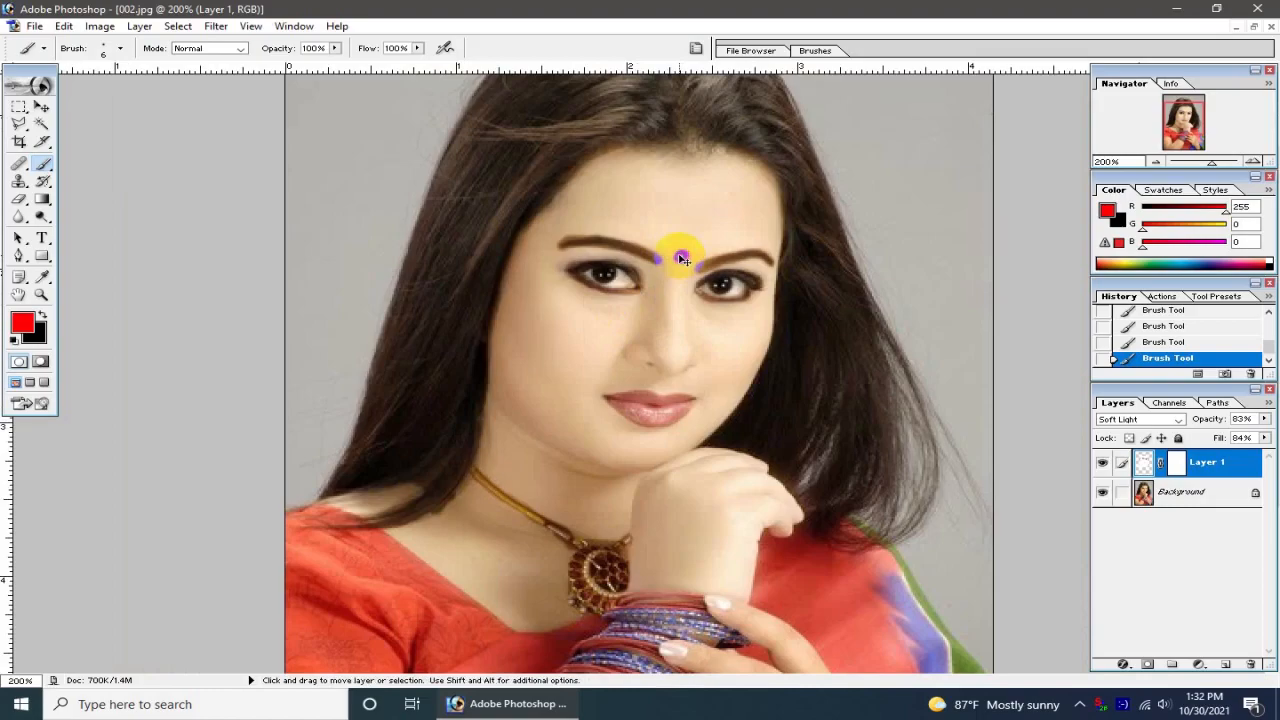
{"action": "key", "text": "ctrl+plus"}
{"action": "key", "text": "ctrl+plus"}
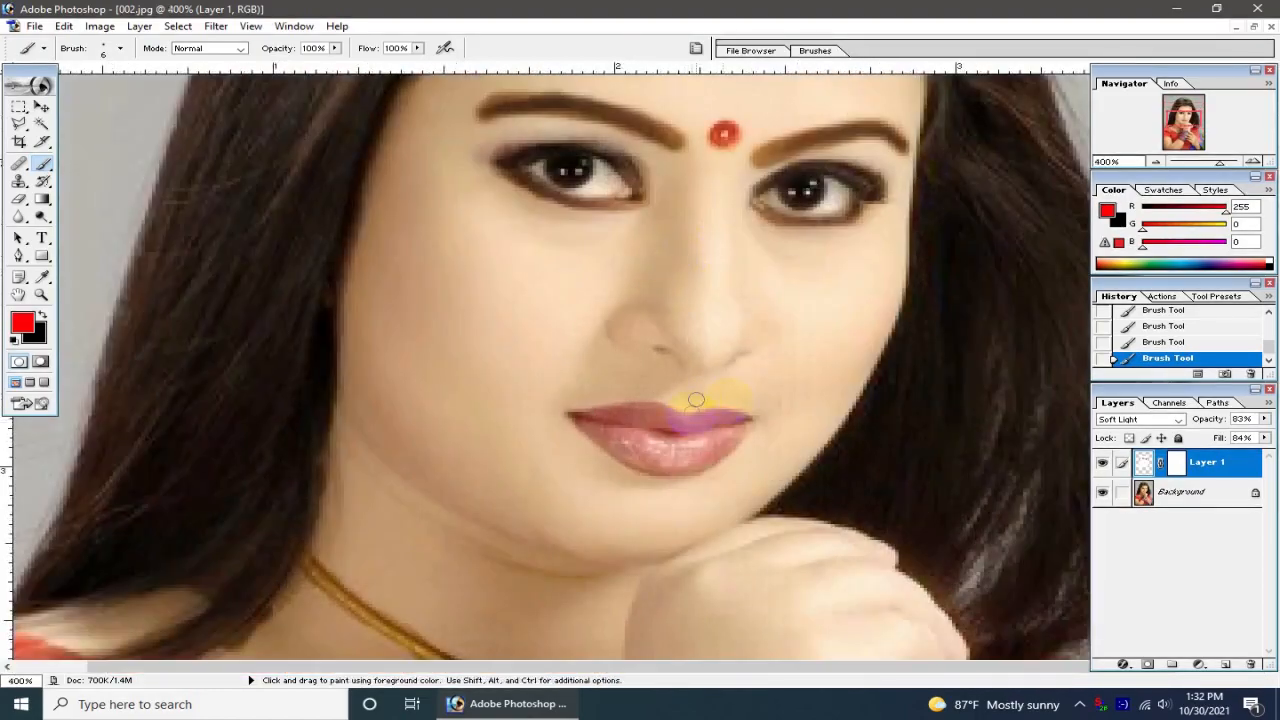
{"action": "key", "text": "space"}
{"action": "mouse_move", "coordinate": [728, 402]}
{"action": "left_mouse_down"}
{"action": "mouse_move", "coordinate": [679, 355]}
{"action": "mouse_move", "coordinate": [669, 378]}
{"action": "left_mouse_up"}
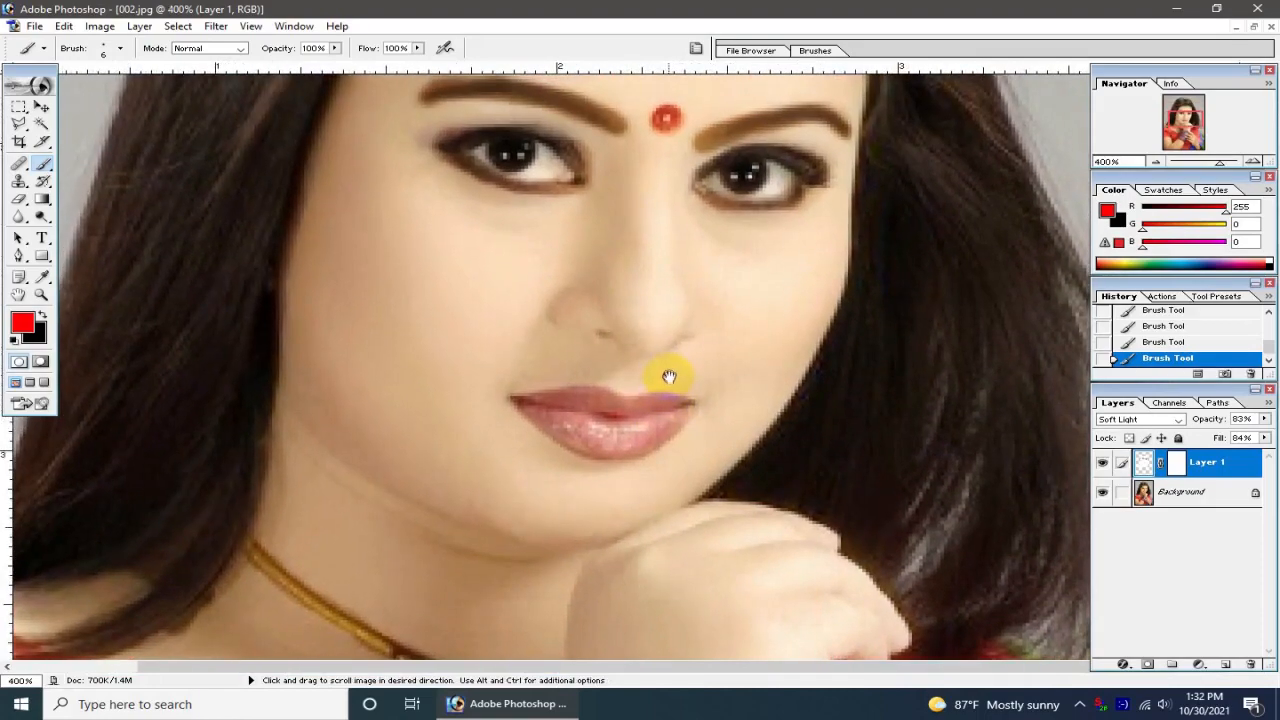
Add a Selective Color adjustment layer with Whites set to Cyan +46% and Black -23%
{"action": "left_click", "coordinate": [1199, 665]}
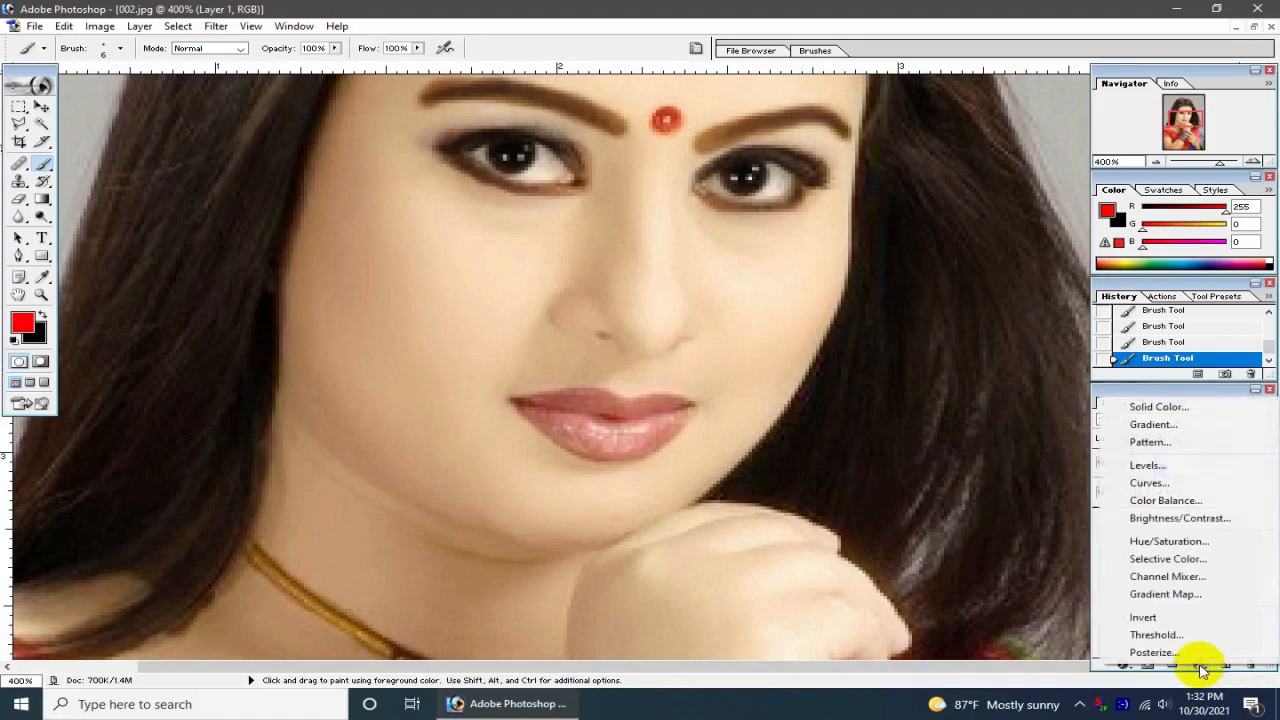
{"action": "left_click", "coordinate": [1167, 559]}
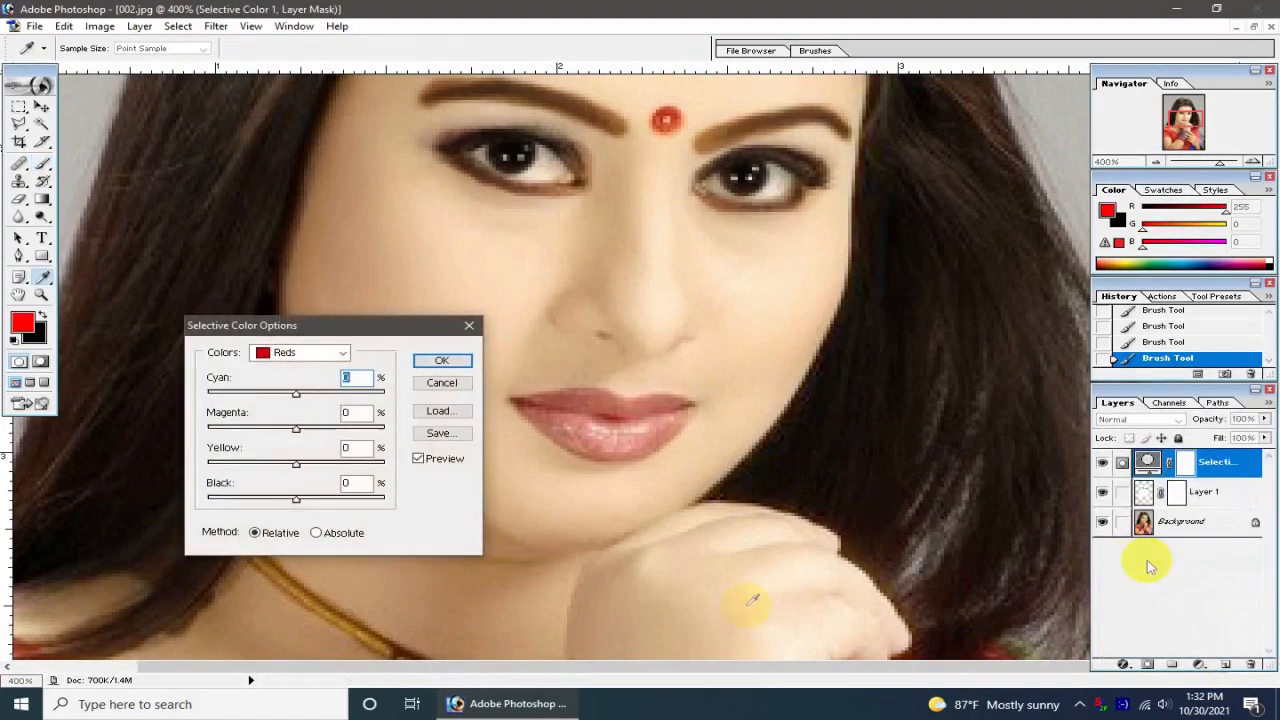
{"action": "left_click", "coordinate": [291, 354]}
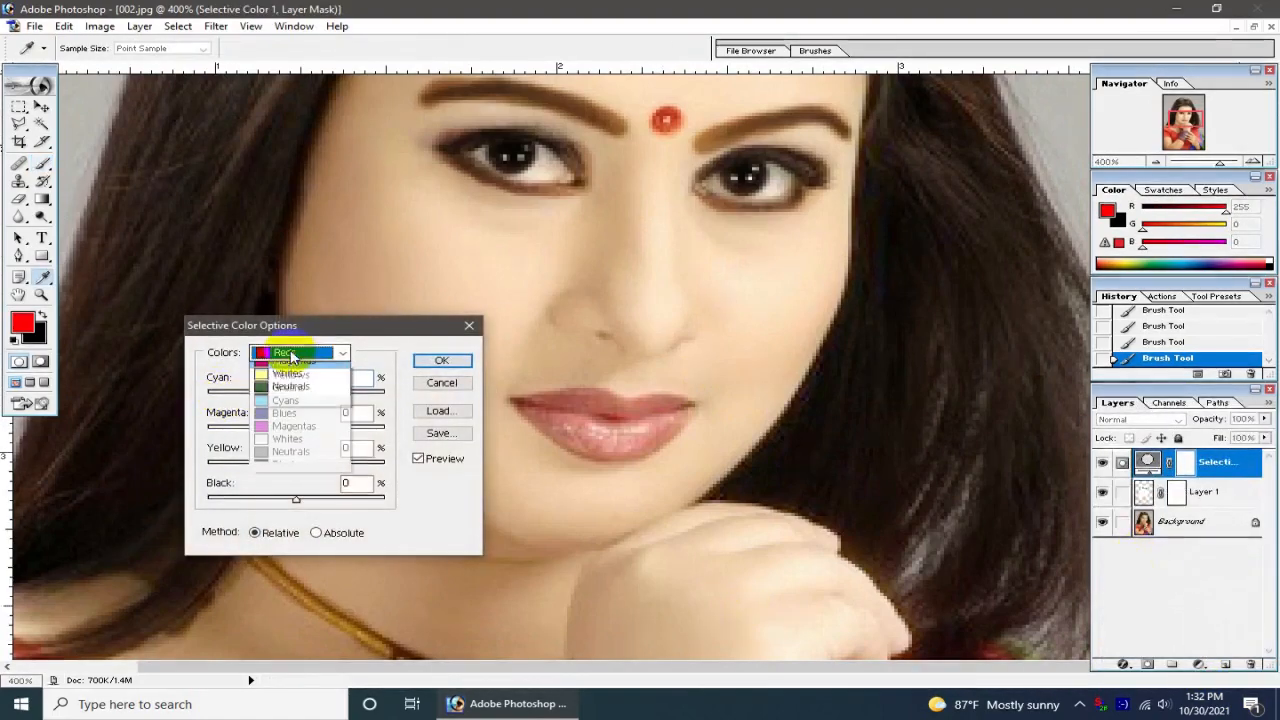
{"action": "left_click", "coordinate": [290, 445]}
{"action": "left_click_drag", "start_coordinate": [296, 394], "coordinate": [337, 394]}
{"action": "left_click_drag", "start_coordinate": [297, 498], "coordinate": [212, 500]}
{"action": "key", "text": "Return"}
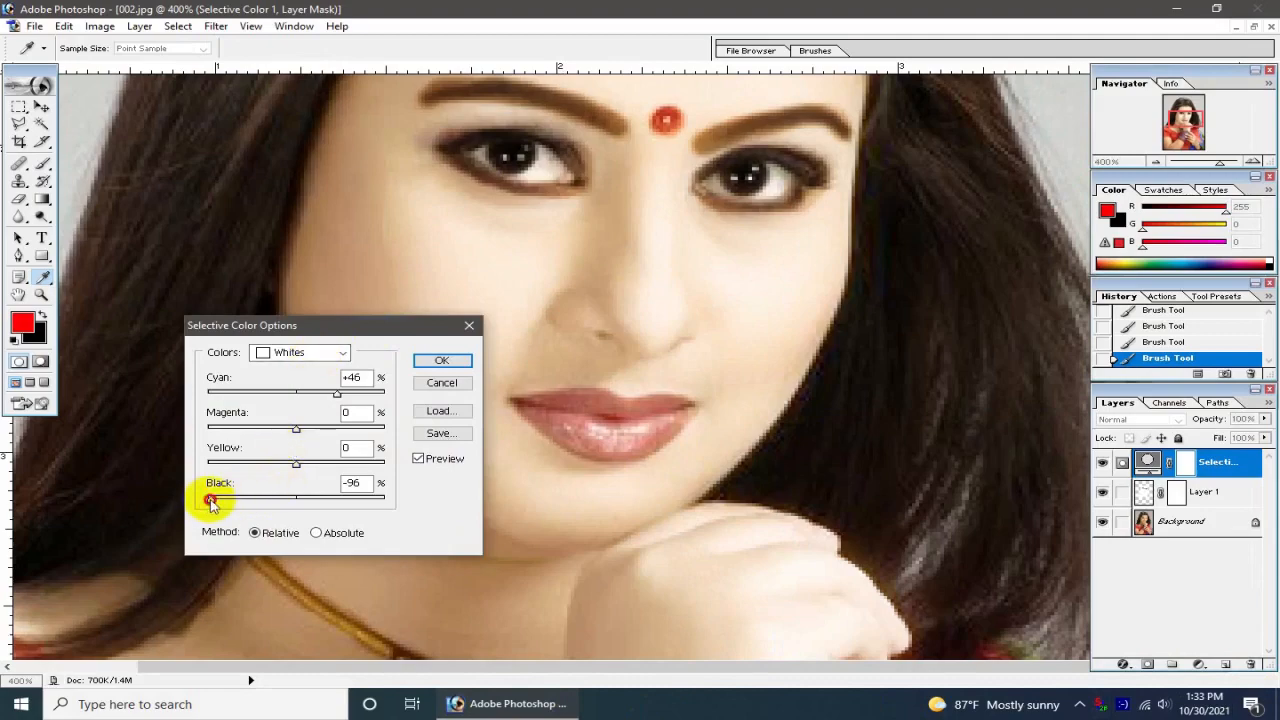
{"action": "left_click_drag", "start_coordinate": [210, 502], "coordinate": [277, 503]}
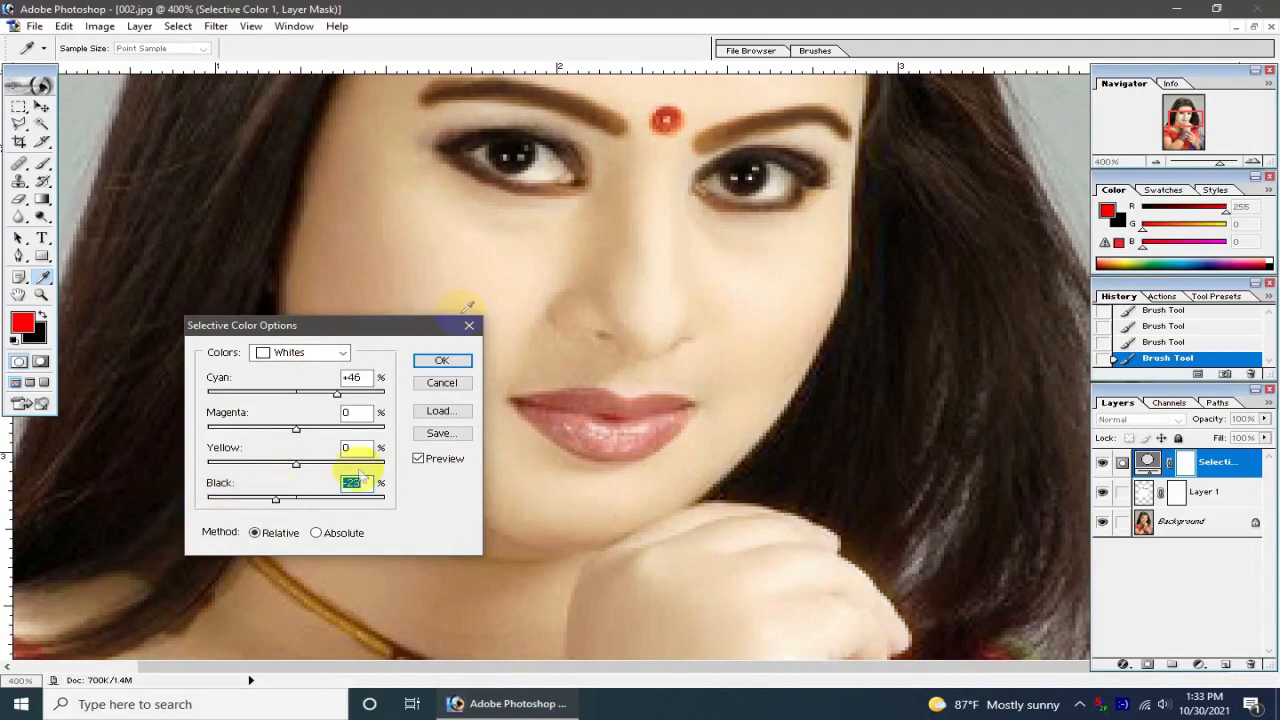
{"action": "left_click", "coordinate": [442, 359]}
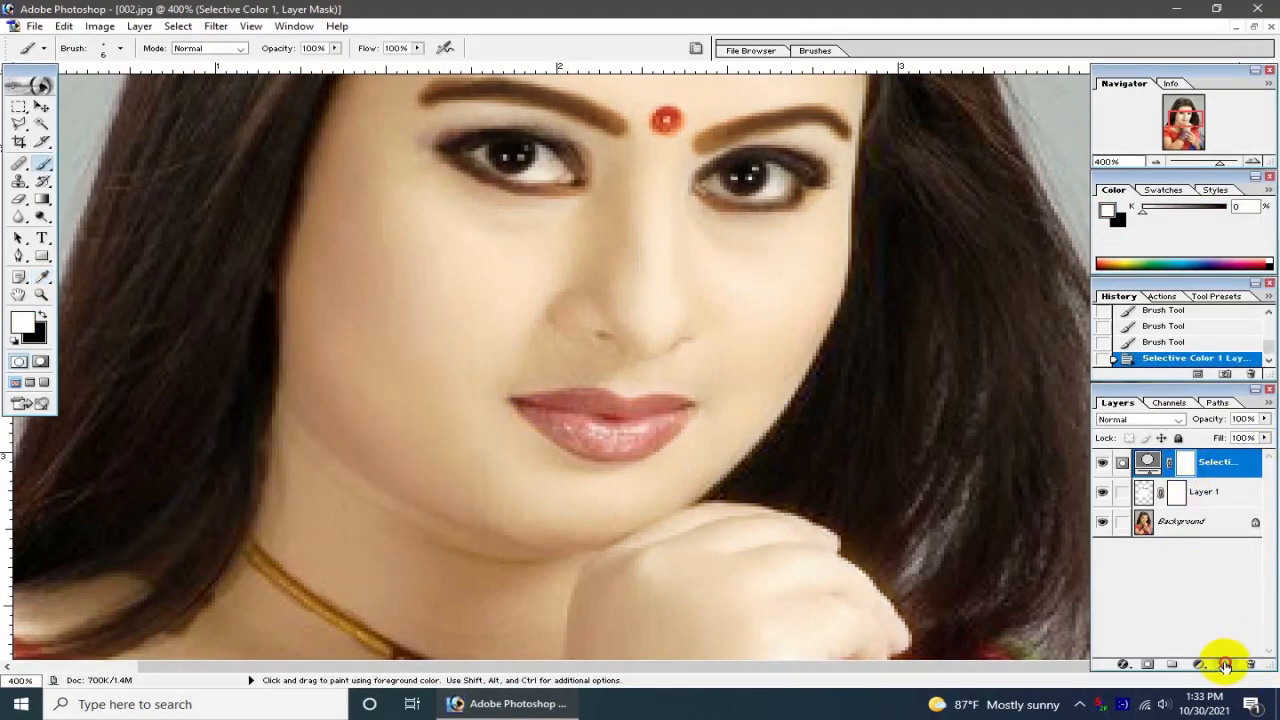
Create a new layer above the Selective Color layer and select the outline of the lips with the Polygonal Lasso
{"action": "left_click", "coordinate": [1224, 666]}
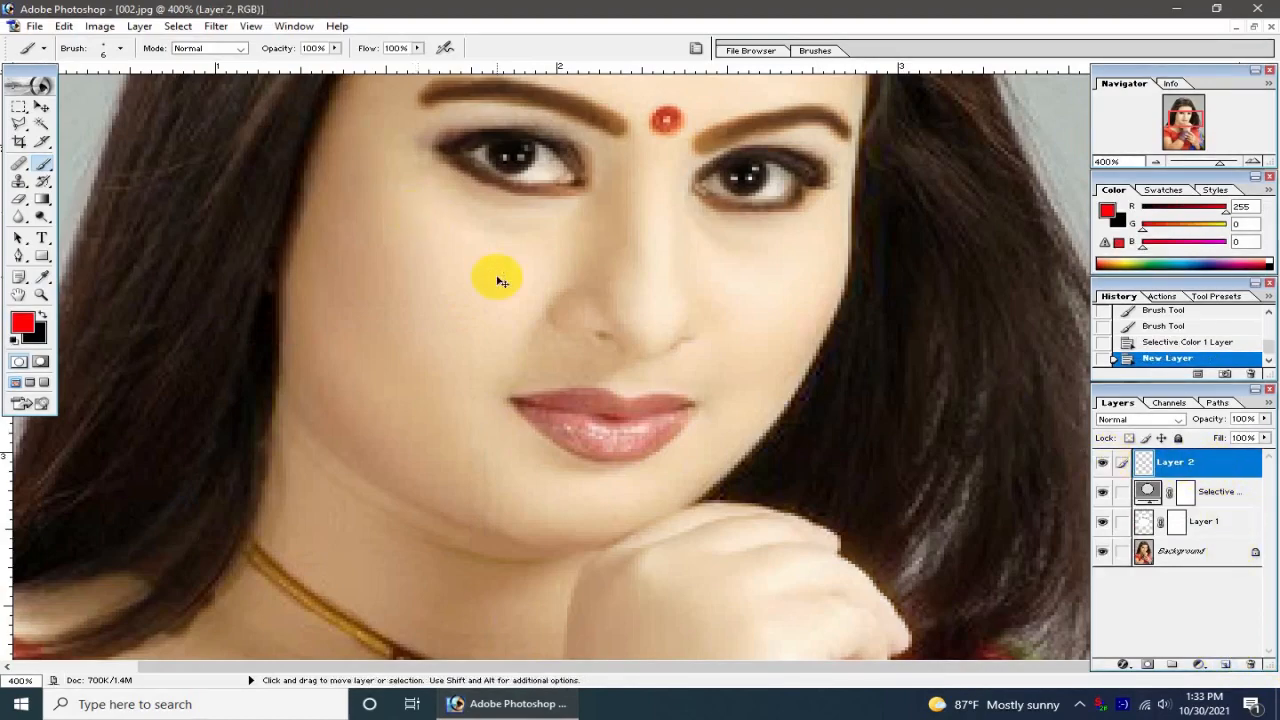
{"action": "key", "text": "ctrl+plus"}
{"action": "key", "text": "ctrl+plus"}
{"action": "key", "text": "space"}
{"action": "mouse_move", "coordinate": [620, 470]}
{"action": "left_mouse_down"}
{"action": "mouse_move", "coordinate": [563, 429]}
{"action": "mouse_move", "coordinate": [563, 391]}
{"action": "left_mouse_up"}
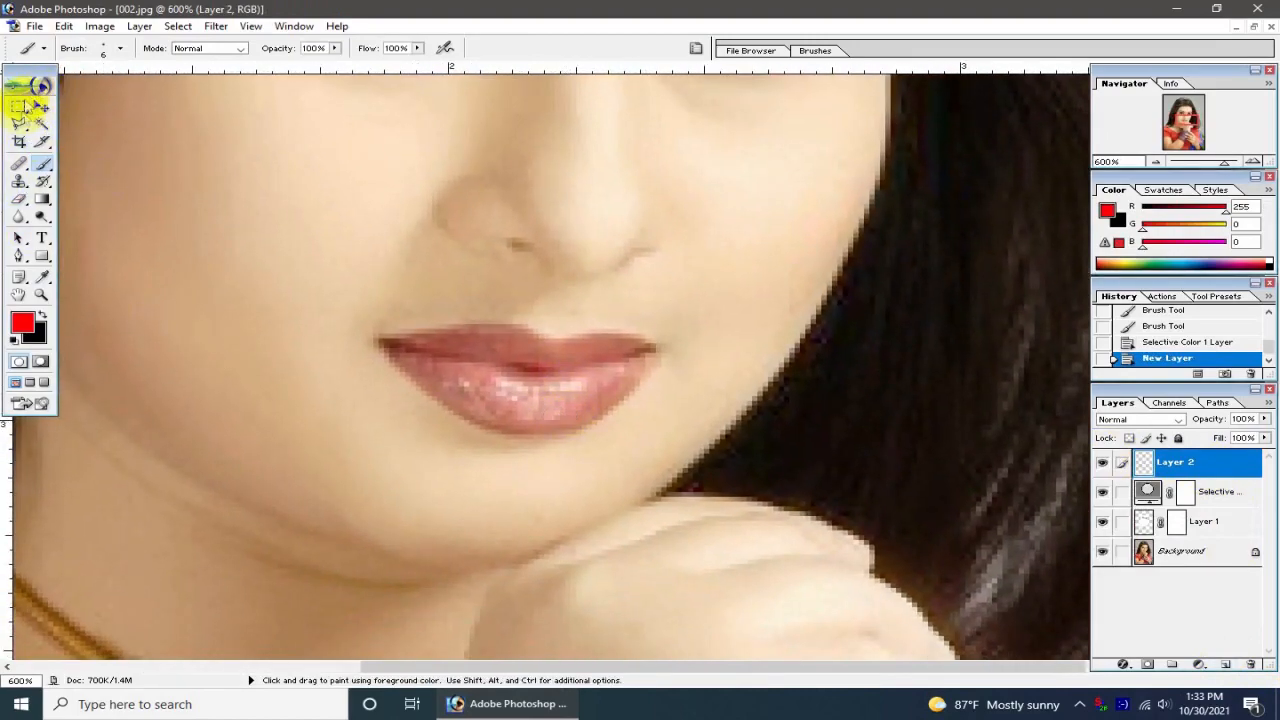
{"action": "left_click", "coordinate": [19, 122]}
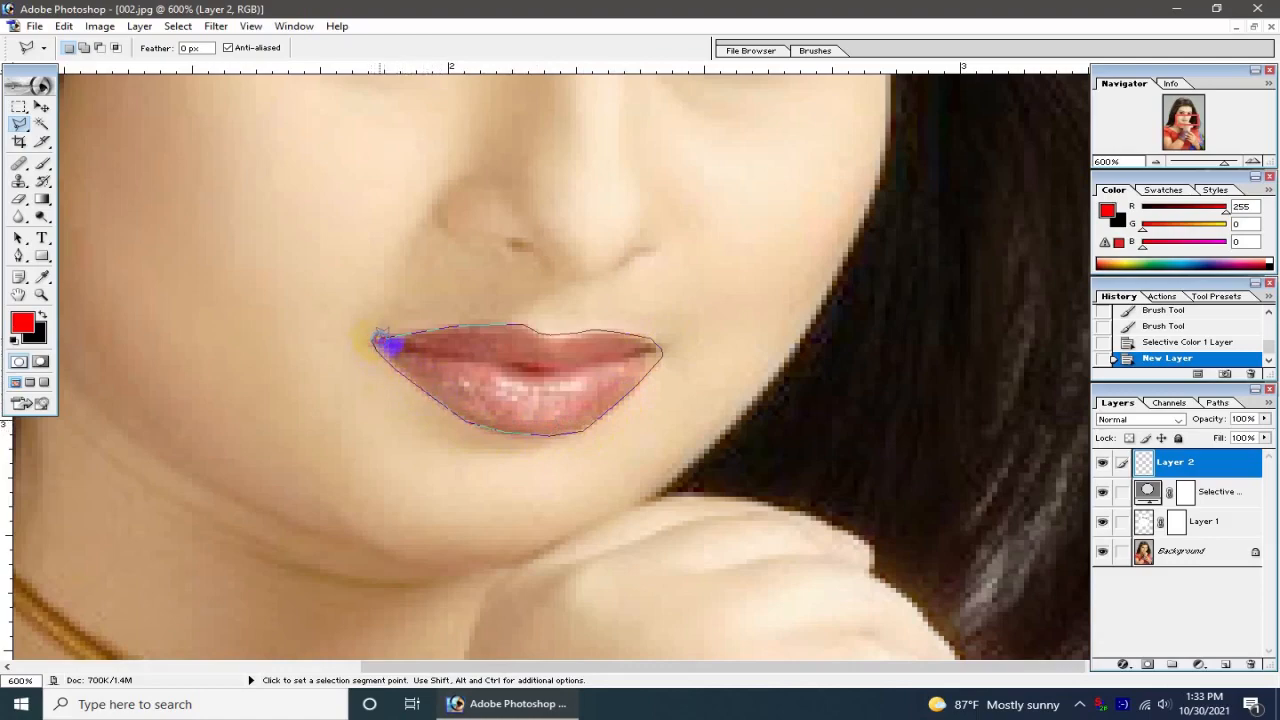
{"action": "left_click", "coordinate": [383, 338]}
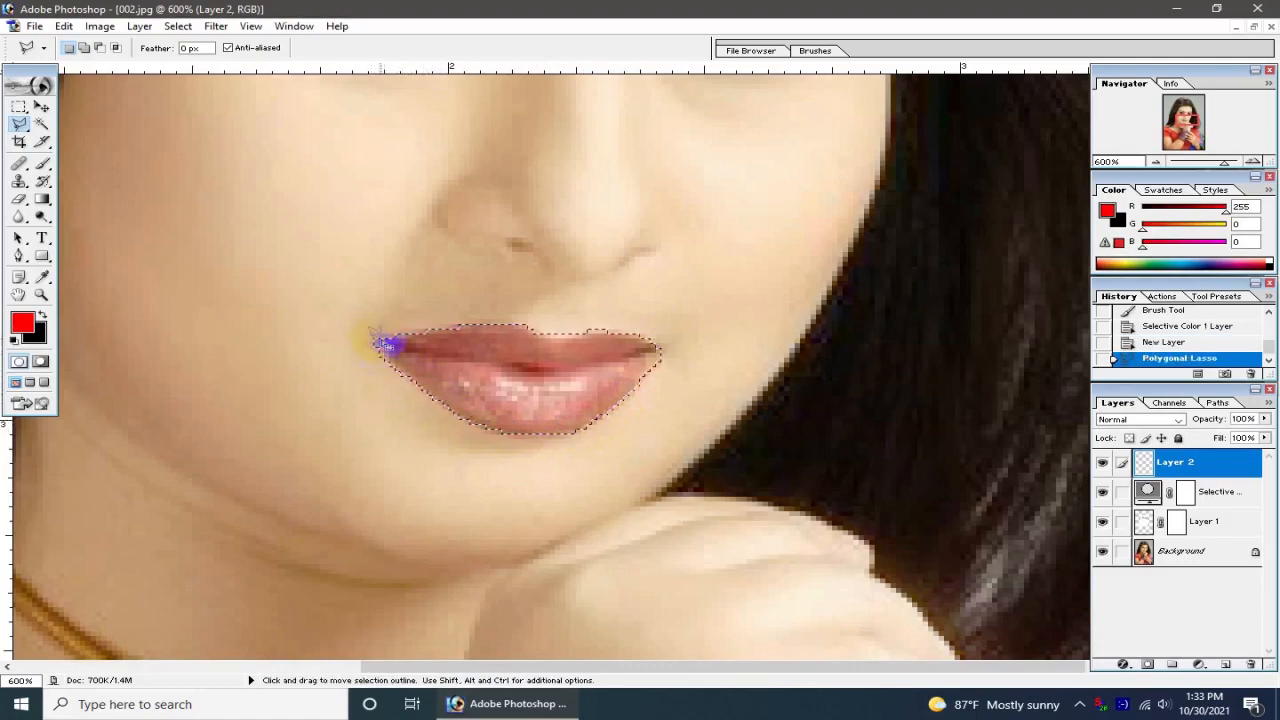
Fill the lip selection on Layer 2 with red, using a 40-pixel brush
{"action": "left_click", "coordinate": [43, 166]}
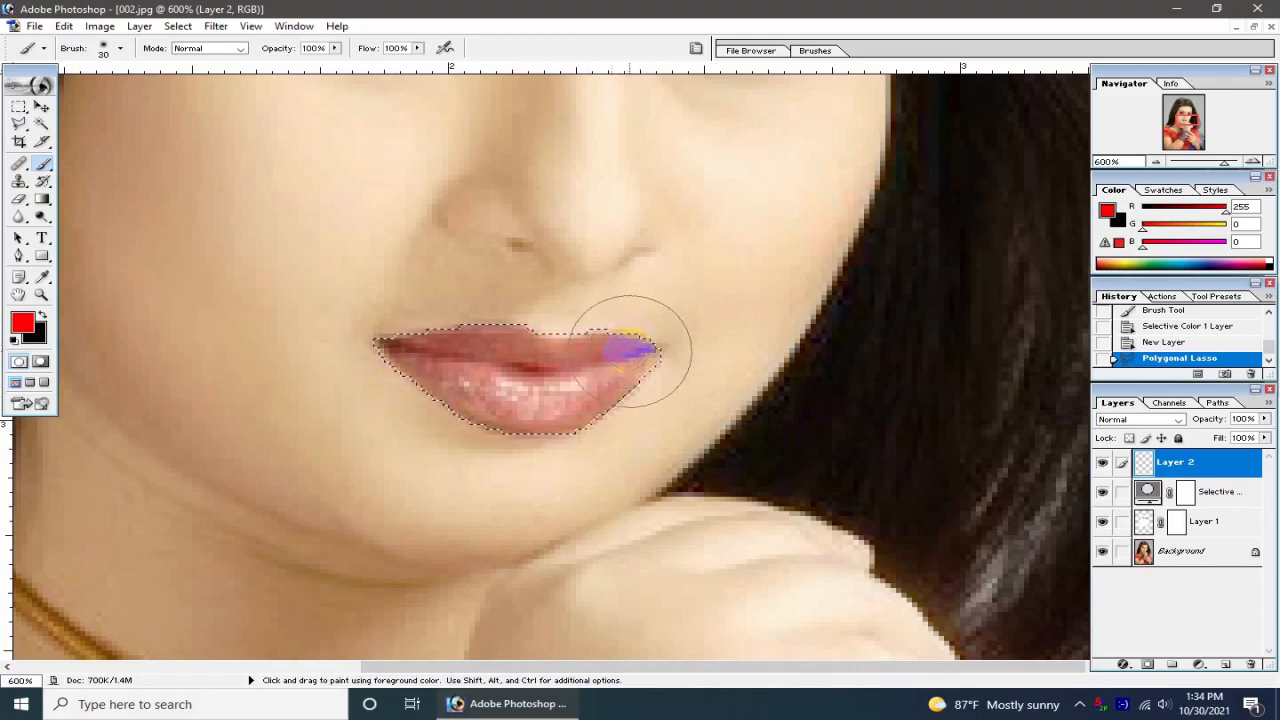
{"action": "key", "text": "]"}
{"action": "left_click_drag", "start_coordinate": [634, 356], "coordinate": [451, 374]}
{"action": "mouse_move", "coordinate": [451, 374]}
{"action": "left_mouse_down"}
{"action": "mouse_move", "coordinate": [541, 376]}
{"action": "mouse_move", "coordinate": [430, 348]}
{"action": "left_mouse_up"}
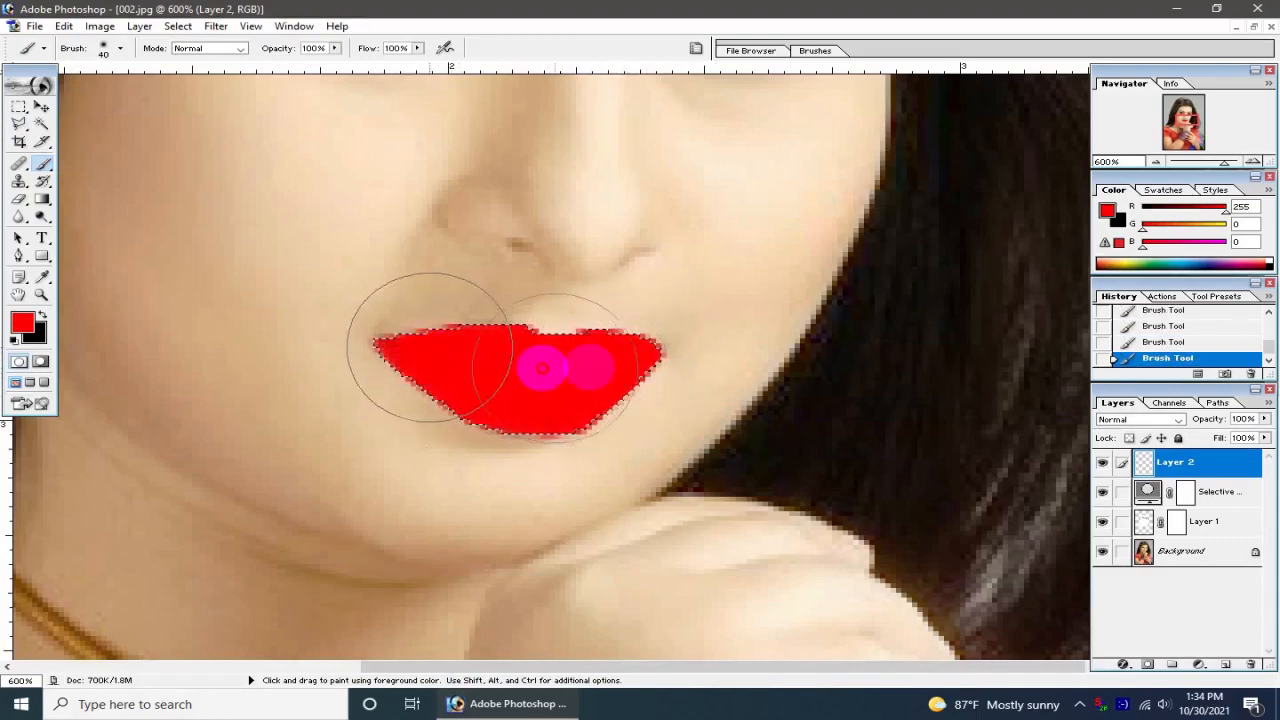
{"action": "mouse_move", "coordinate": [543, 368]}
{"action": "left_mouse_down"}
{"action": "mouse_move", "coordinate": [660, 351]}
{"action": "mouse_move", "coordinate": [452, 355]}
{"action": "mouse_move", "coordinate": [425, 341]}
{"action": "mouse_move", "coordinate": [577, 386]}
{"action": "mouse_move", "coordinate": [640, 359]}
{"action": "mouse_move", "coordinate": [533, 376]}
{"action": "mouse_move", "coordinate": [440, 346]}
{"action": "left_mouse_up"}
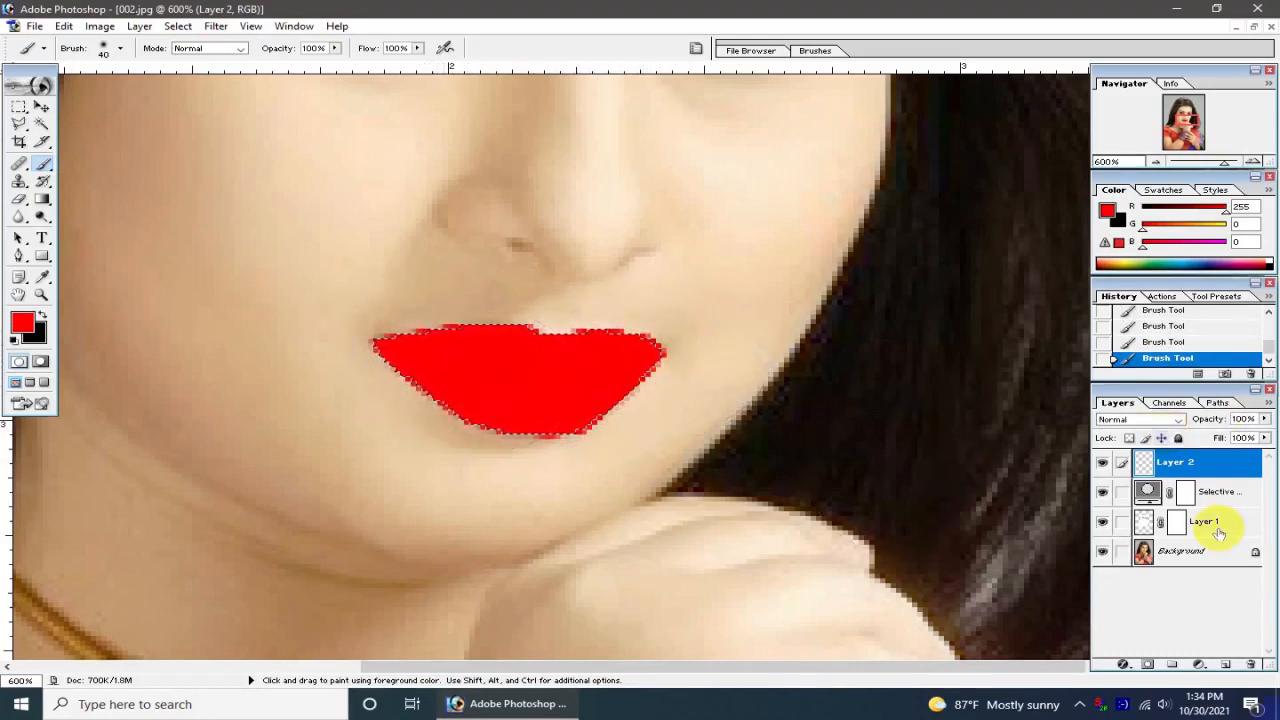
{"action": "left_click", "coordinate": [1227, 665]}
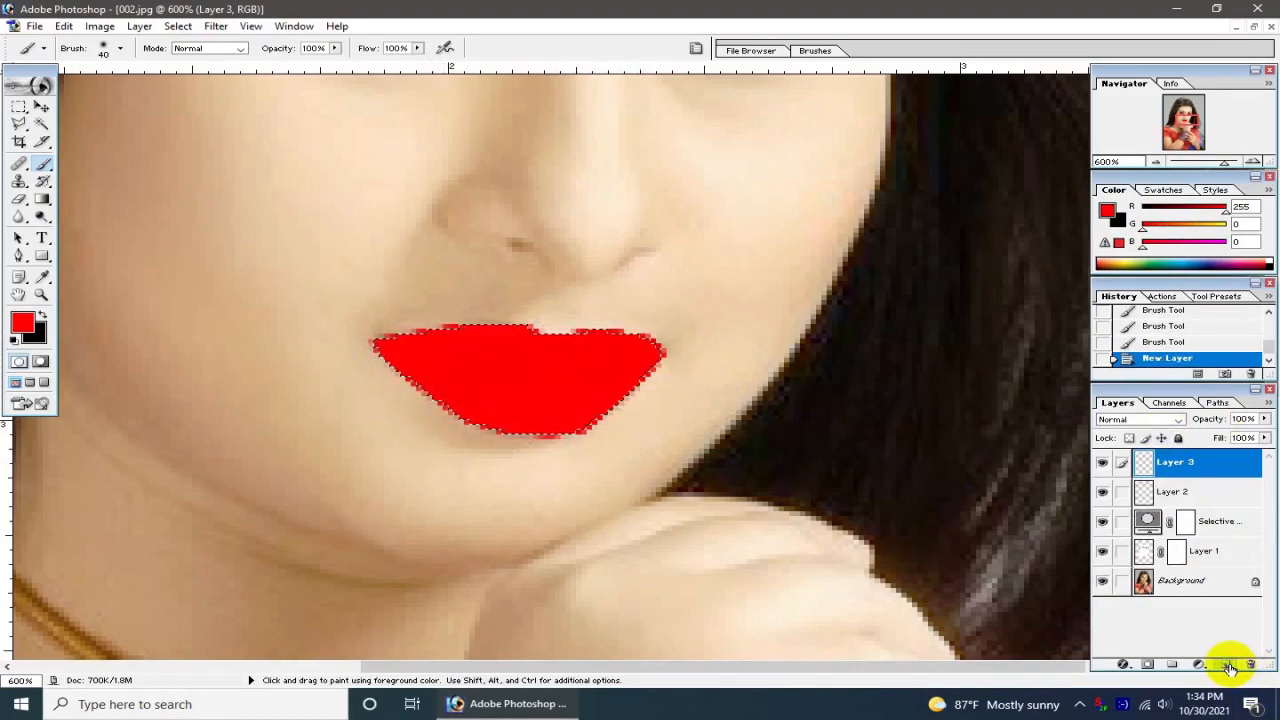
{"action": "right_click", "coordinate": [1192, 460]}
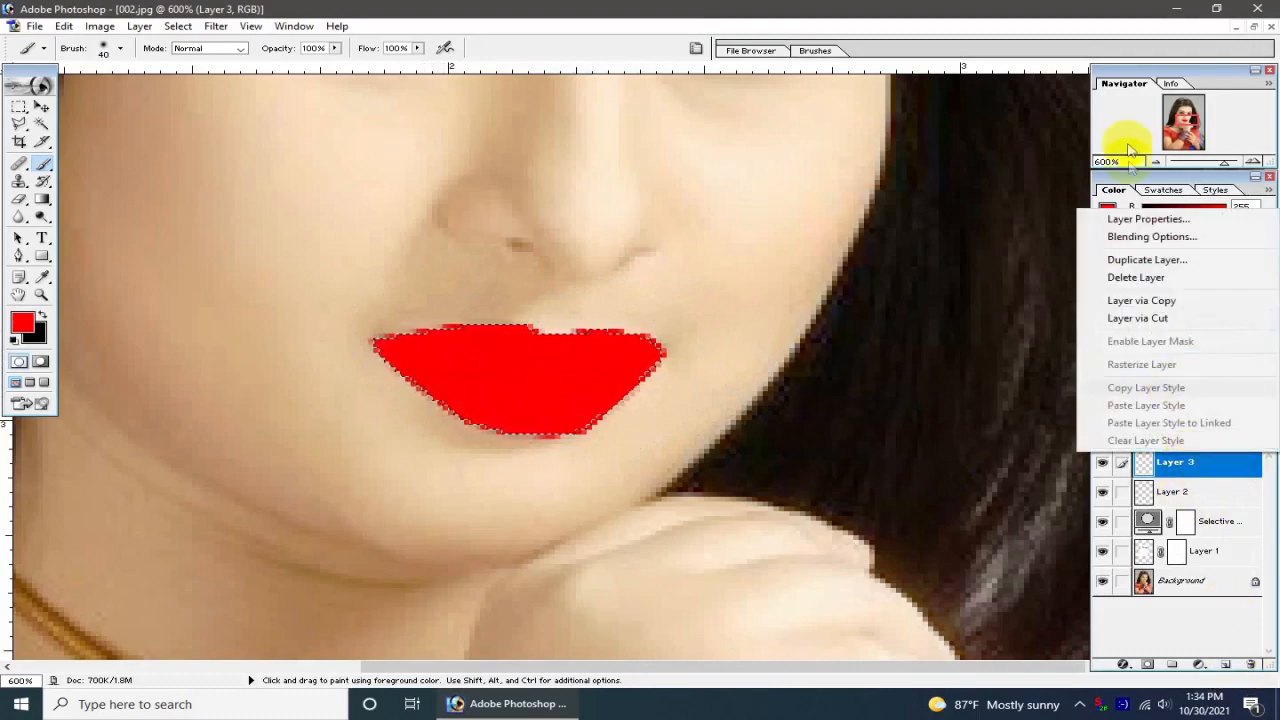
{"action": "left_click", "coordinate": [1145, 280]}
{"action": "left_click", "coordinate": [607, 271]}
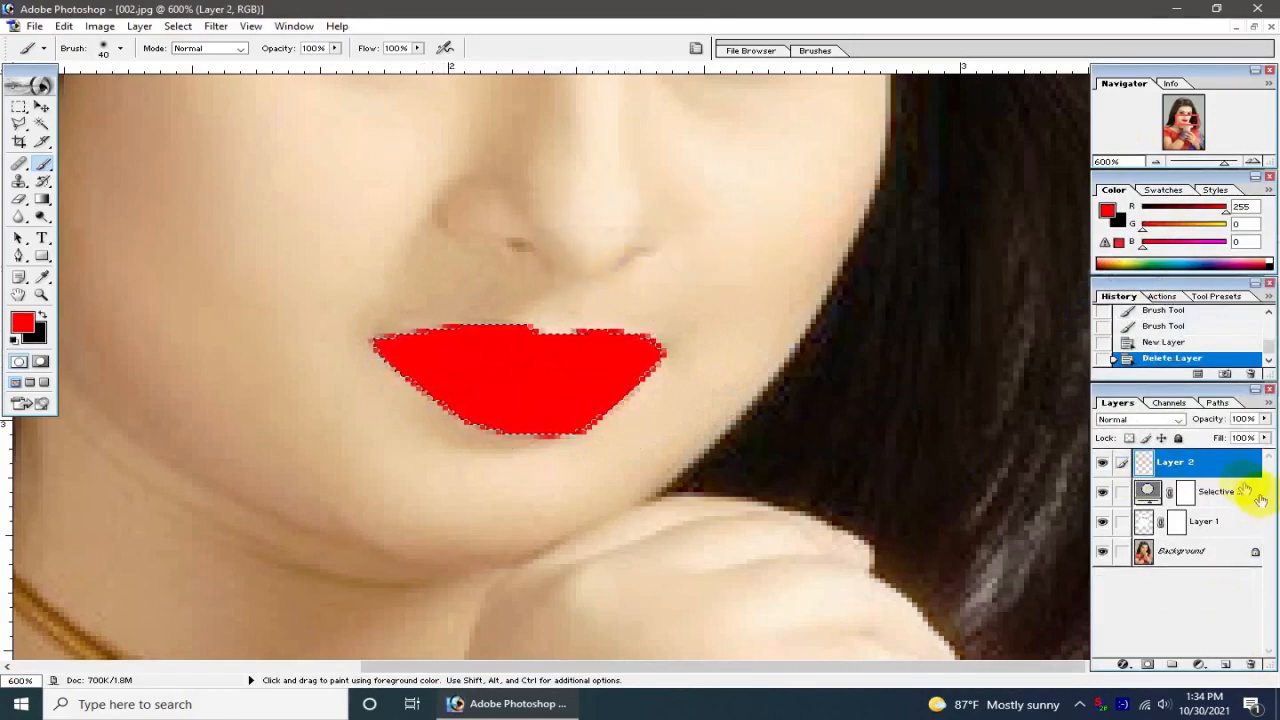
Set Layer 2's blending mode to Soft Light, its opacity to 53% and its fill to 72%
{"action": "left_click", "coordinate": [1178, 420]}
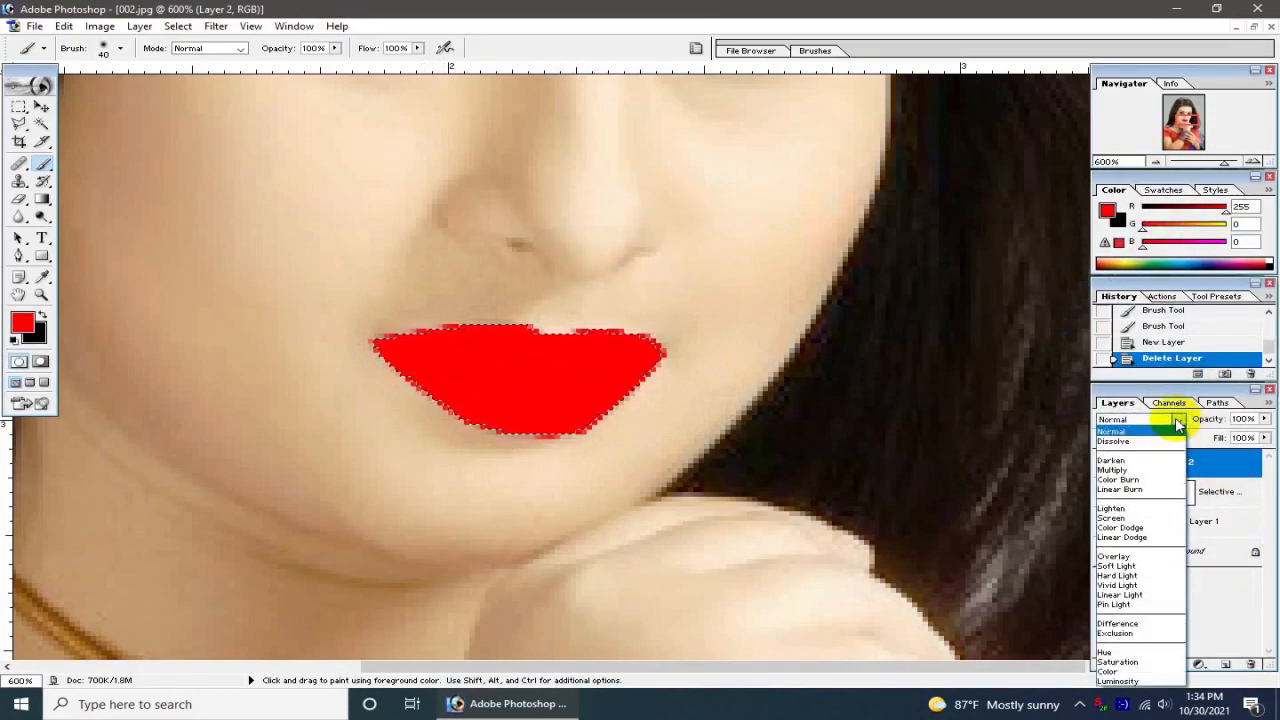
{"action": "left_click", "coordinate": [1117, 566]}
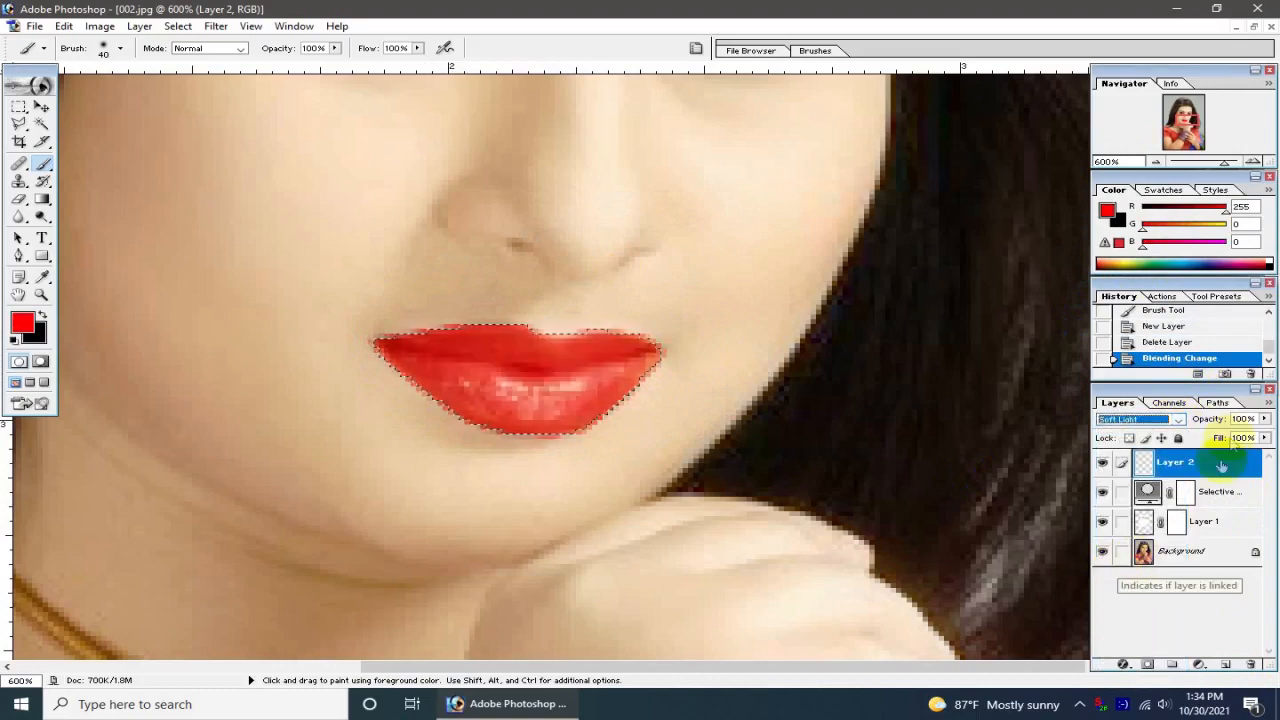
{"action": "left_click", "coordinate": [1264, 418]}
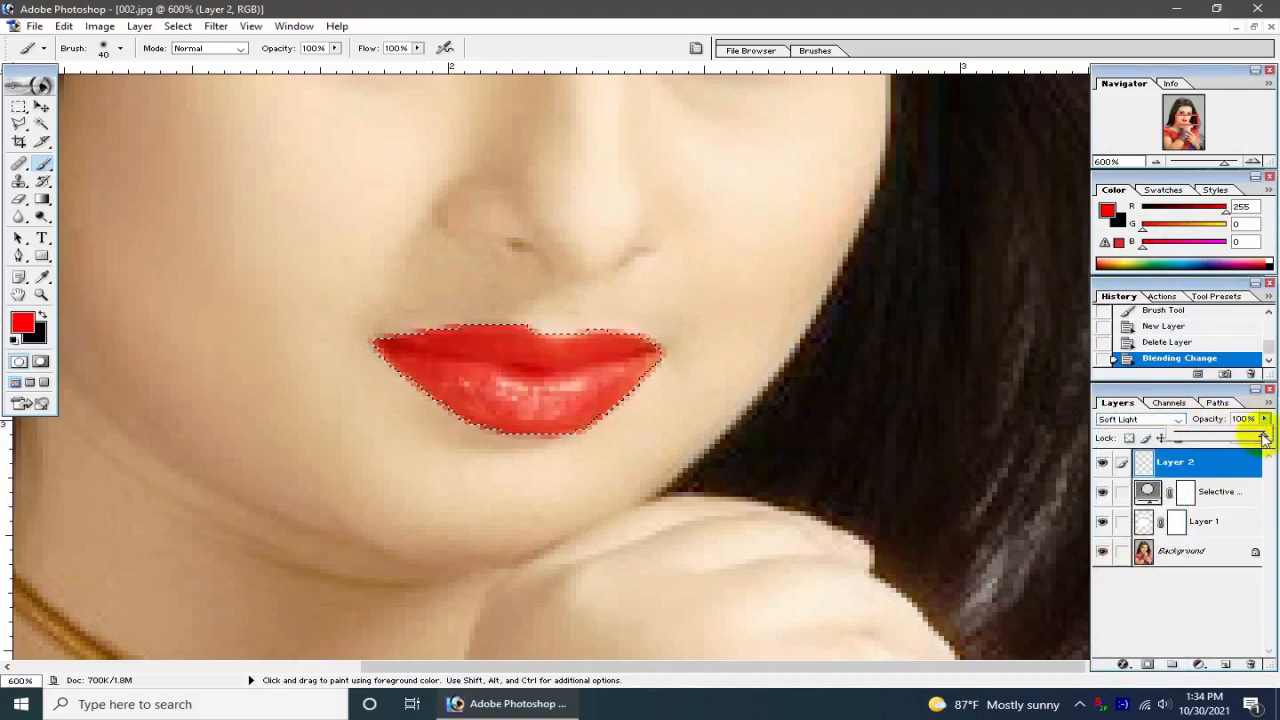
{"action": "left_click_drag", "start_coordinate": [1264, 437], "coordinate": [1221, 438]}
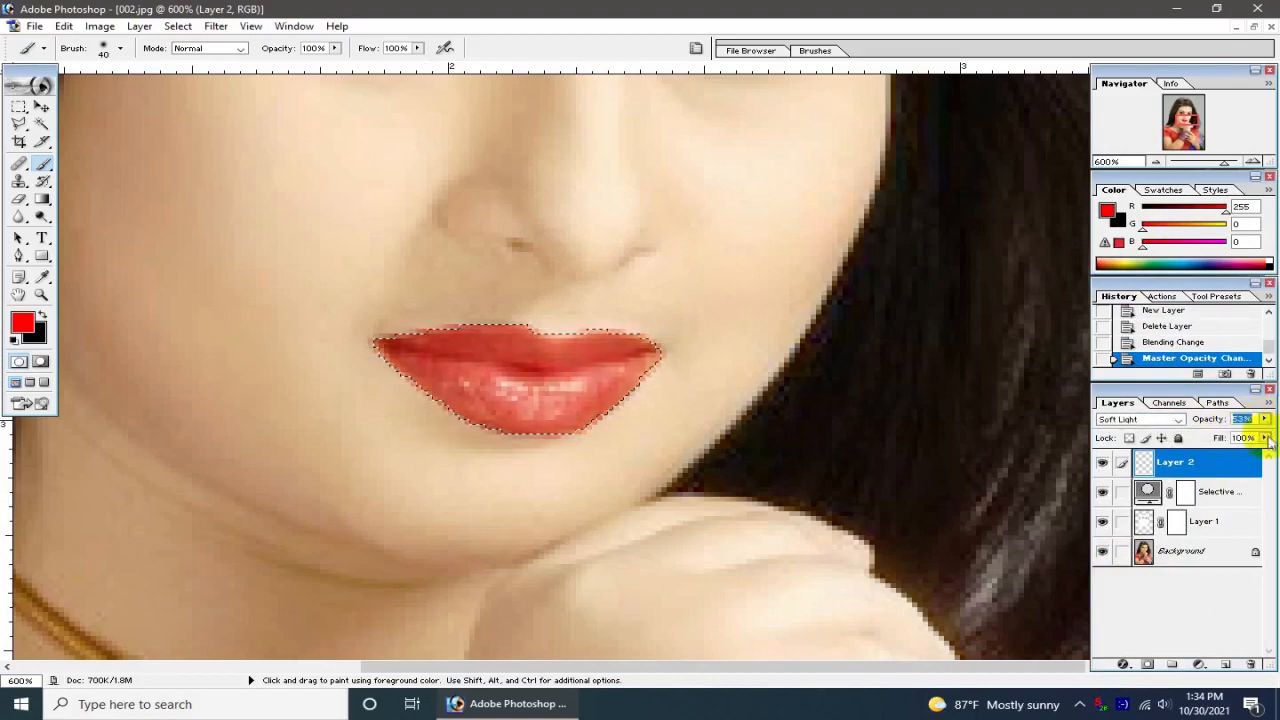
{"action": "left_click", "coordinate": [1264, 438]}
{"action": "left_click_drag", "start_coordinate": [1261, 457], "coordinate": [1240, 458]}
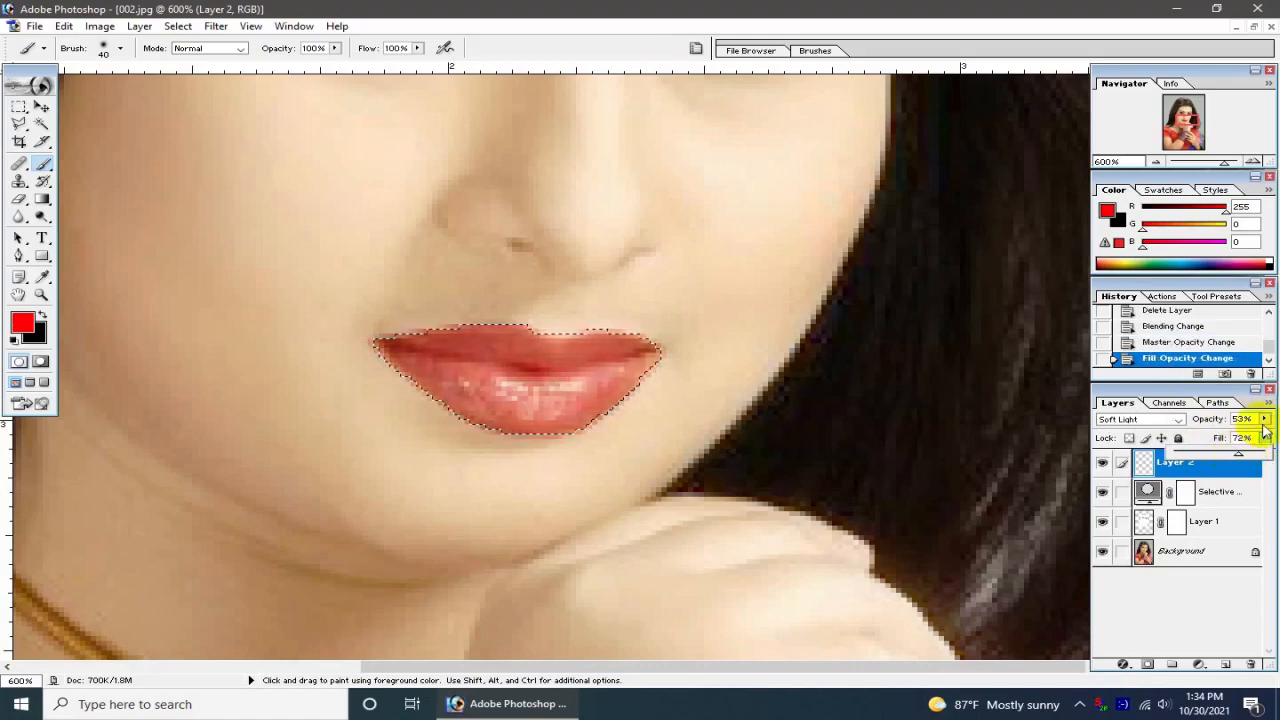
Close the fill adjustment of the lipstick layer and deselect the outline around the lips
{"action": "left_click", "coordinate": [1192, 610]}
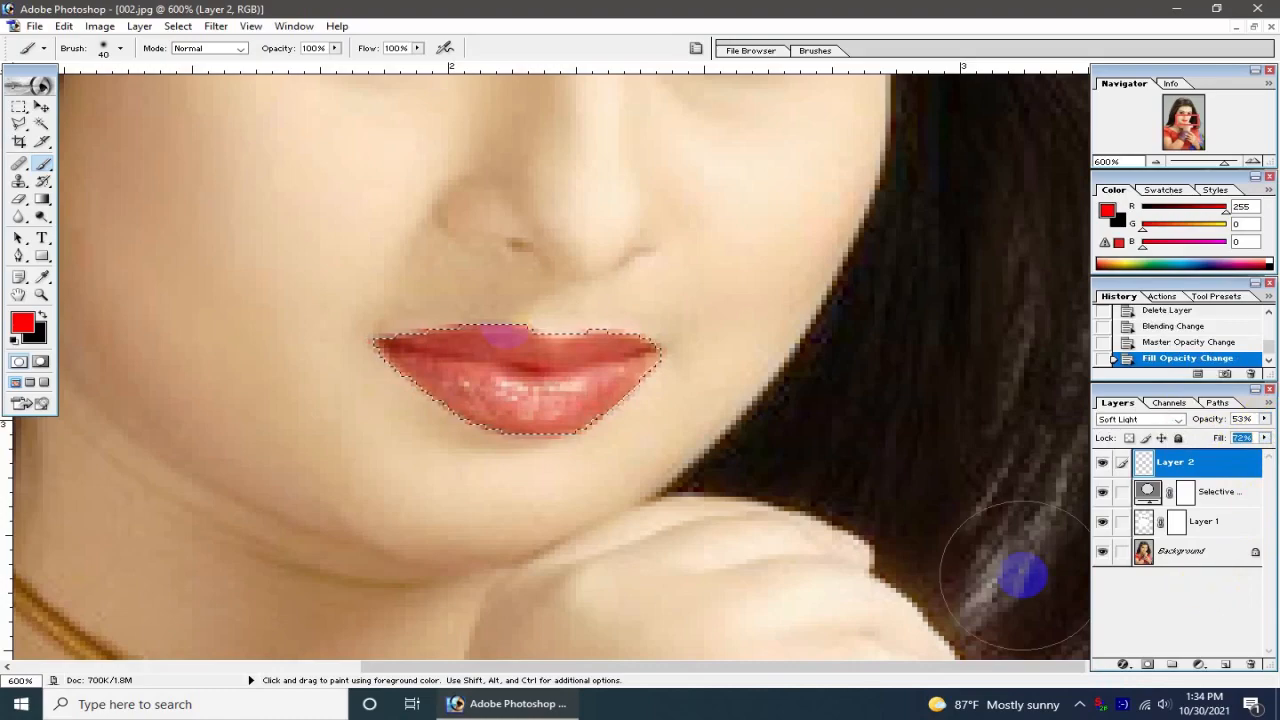
{"action": "key", "text": "ctrl+minus"}
{"action": "key", "text": "ctrl+minus"}
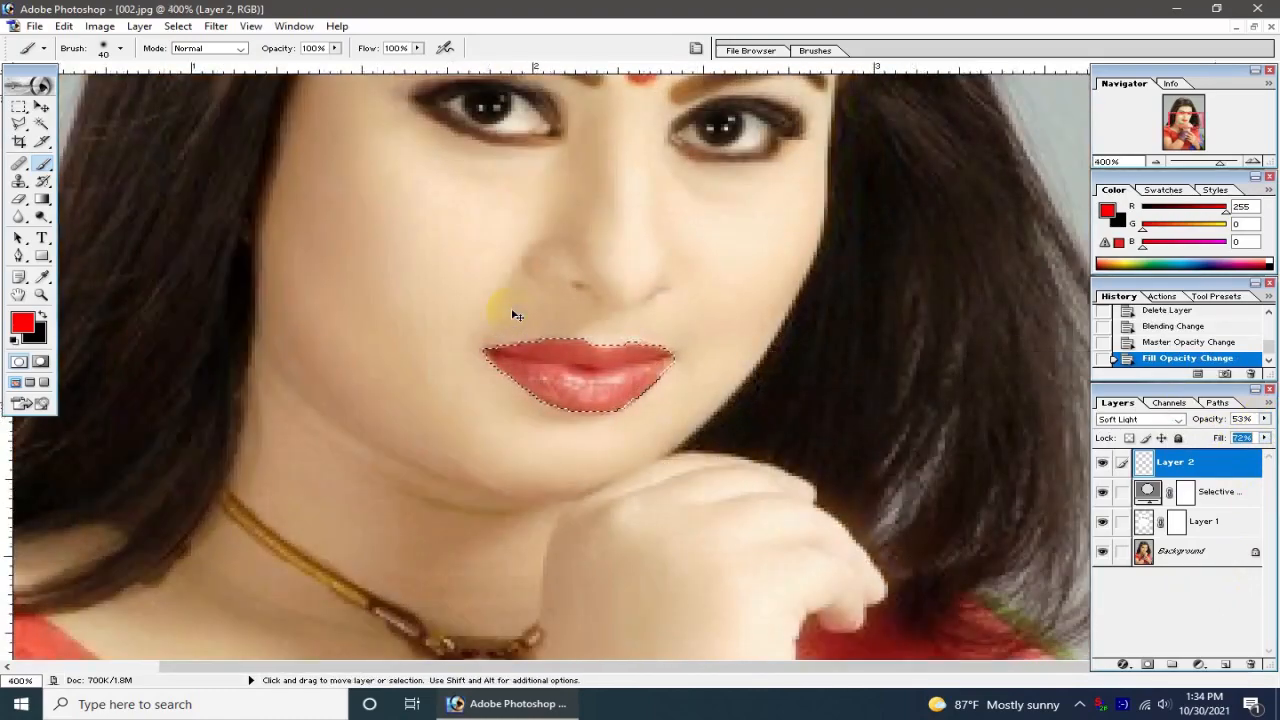
{"action": "key", "text": "ctrl+minus"}
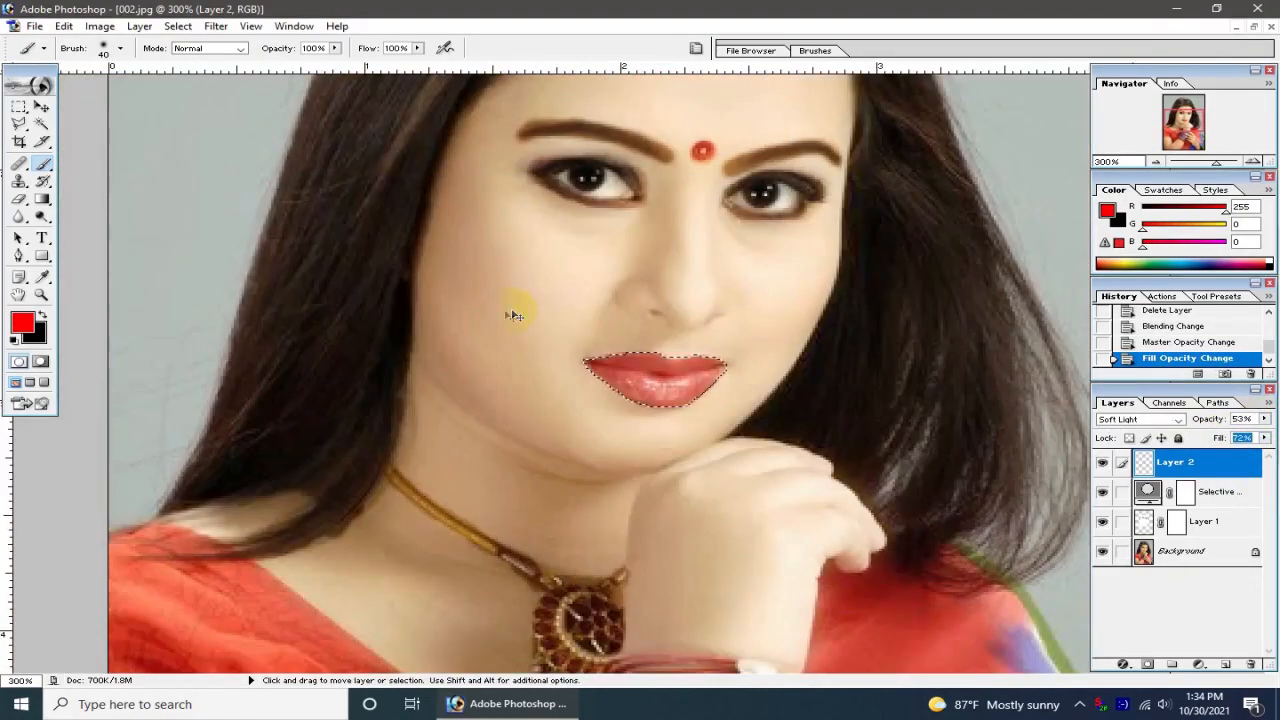
{"action": "left_click", "coordinate": [20, 141]}
{"action": "left_click", "coordinate": [630, 358]}
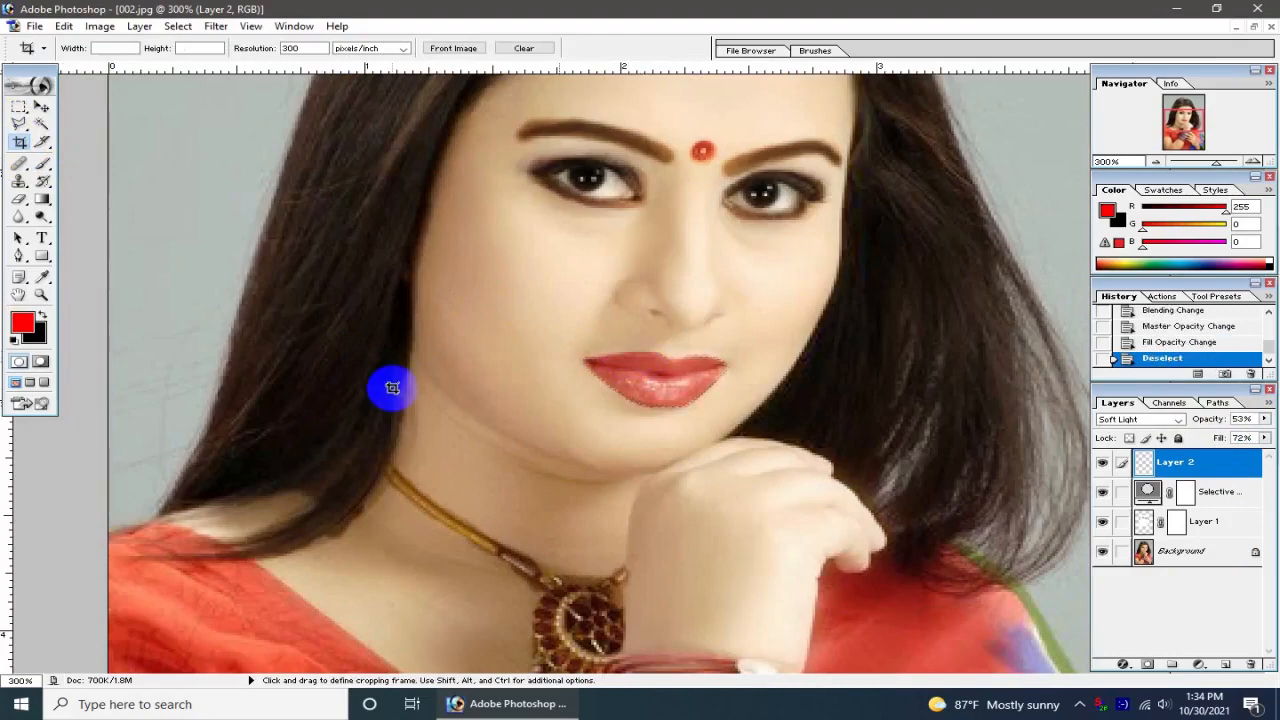
Create a new layer above the lipstick layer and activate the Brush tool for painting on it
{"action": "scroll", "coordinate": [533, 370], "scroll_direction": "up", "scroll_amount": 3}
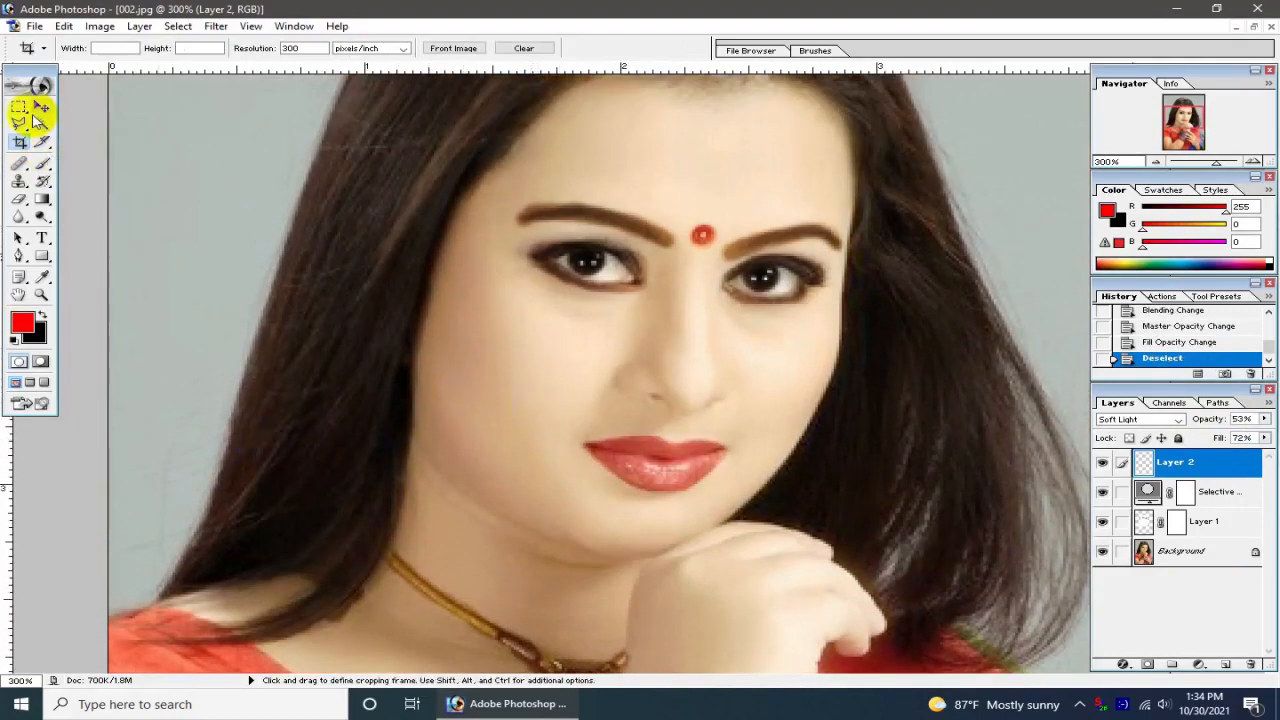
{"action": "left_click", "coordinate": [1225, 664]}
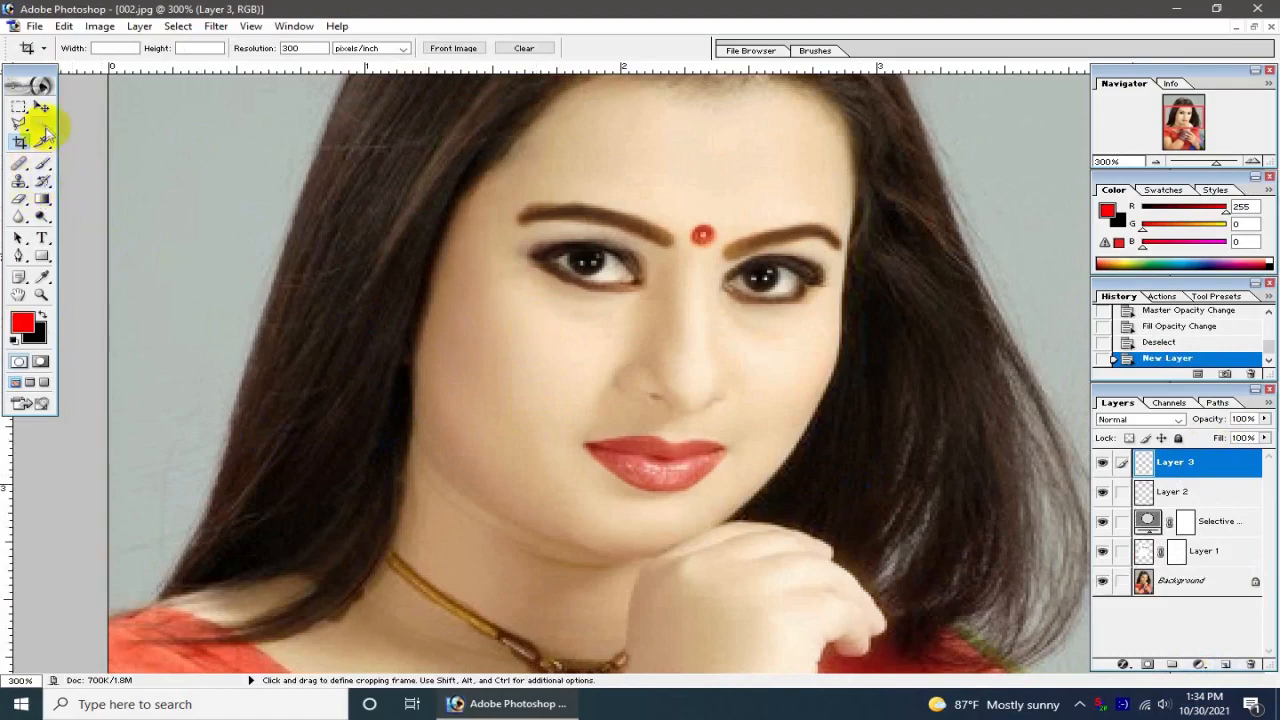
{"action": "left_click", "coordinate": [42, 166]}
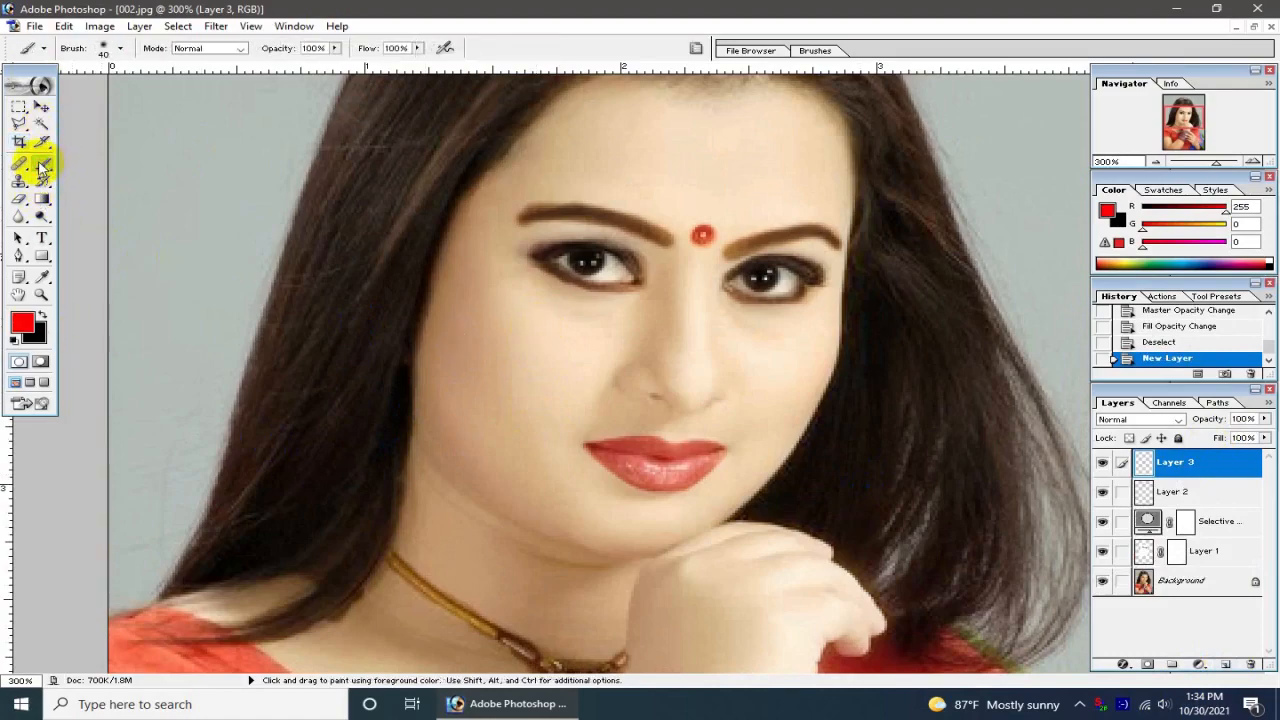